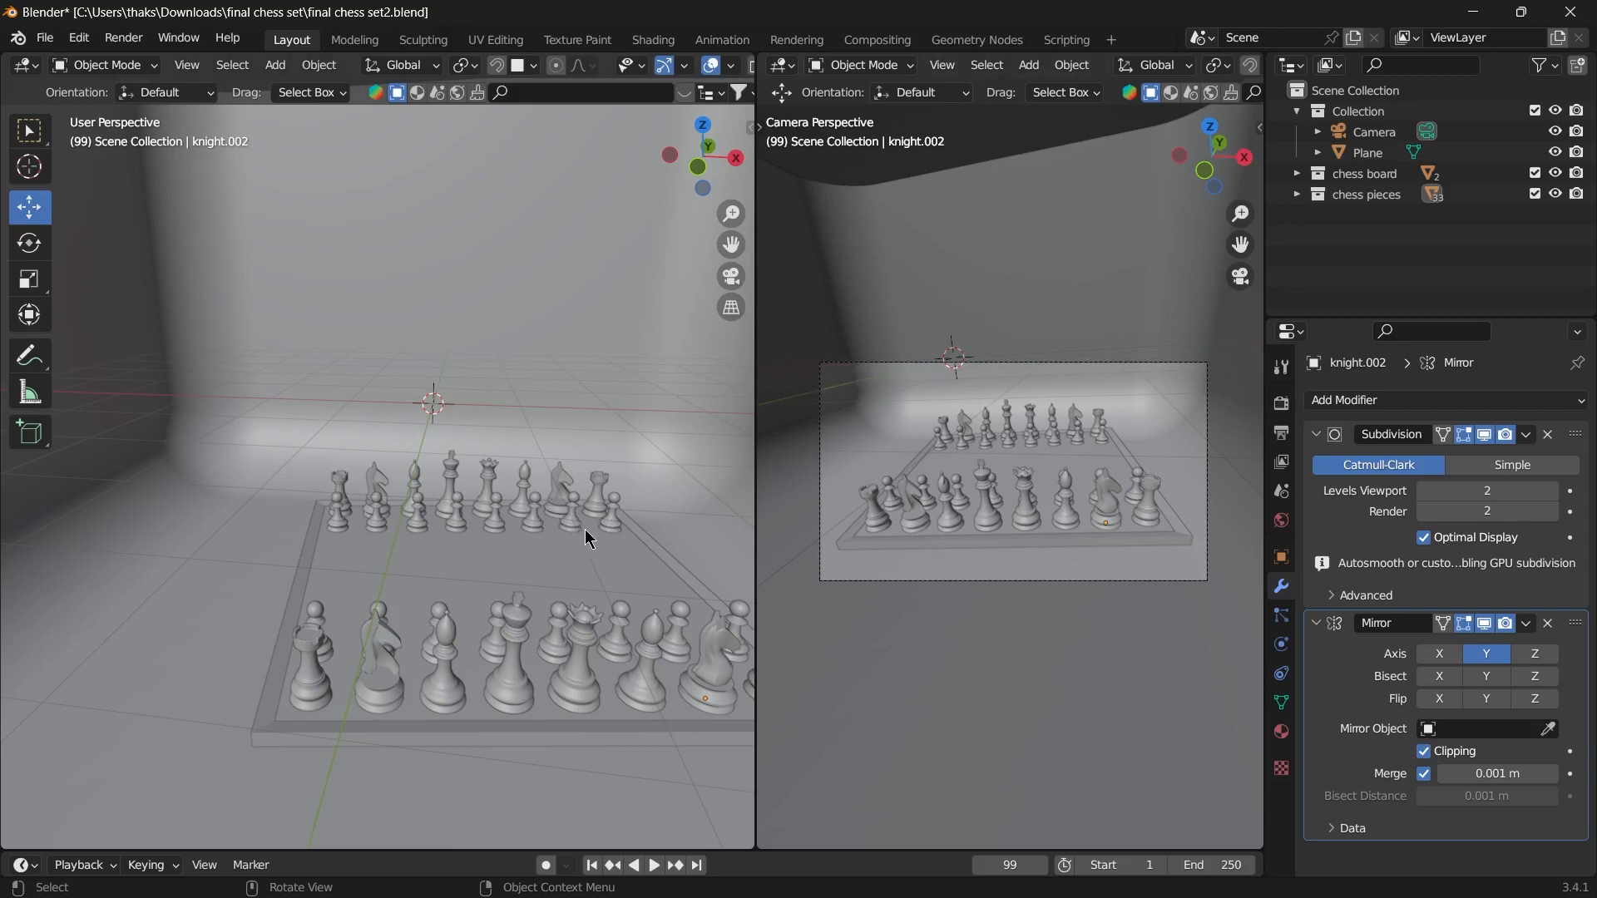
- Hide the chess pieces collection in the viewports so only the board and backdrop are shown
middle_click_drag(591, 541, 914, 463)
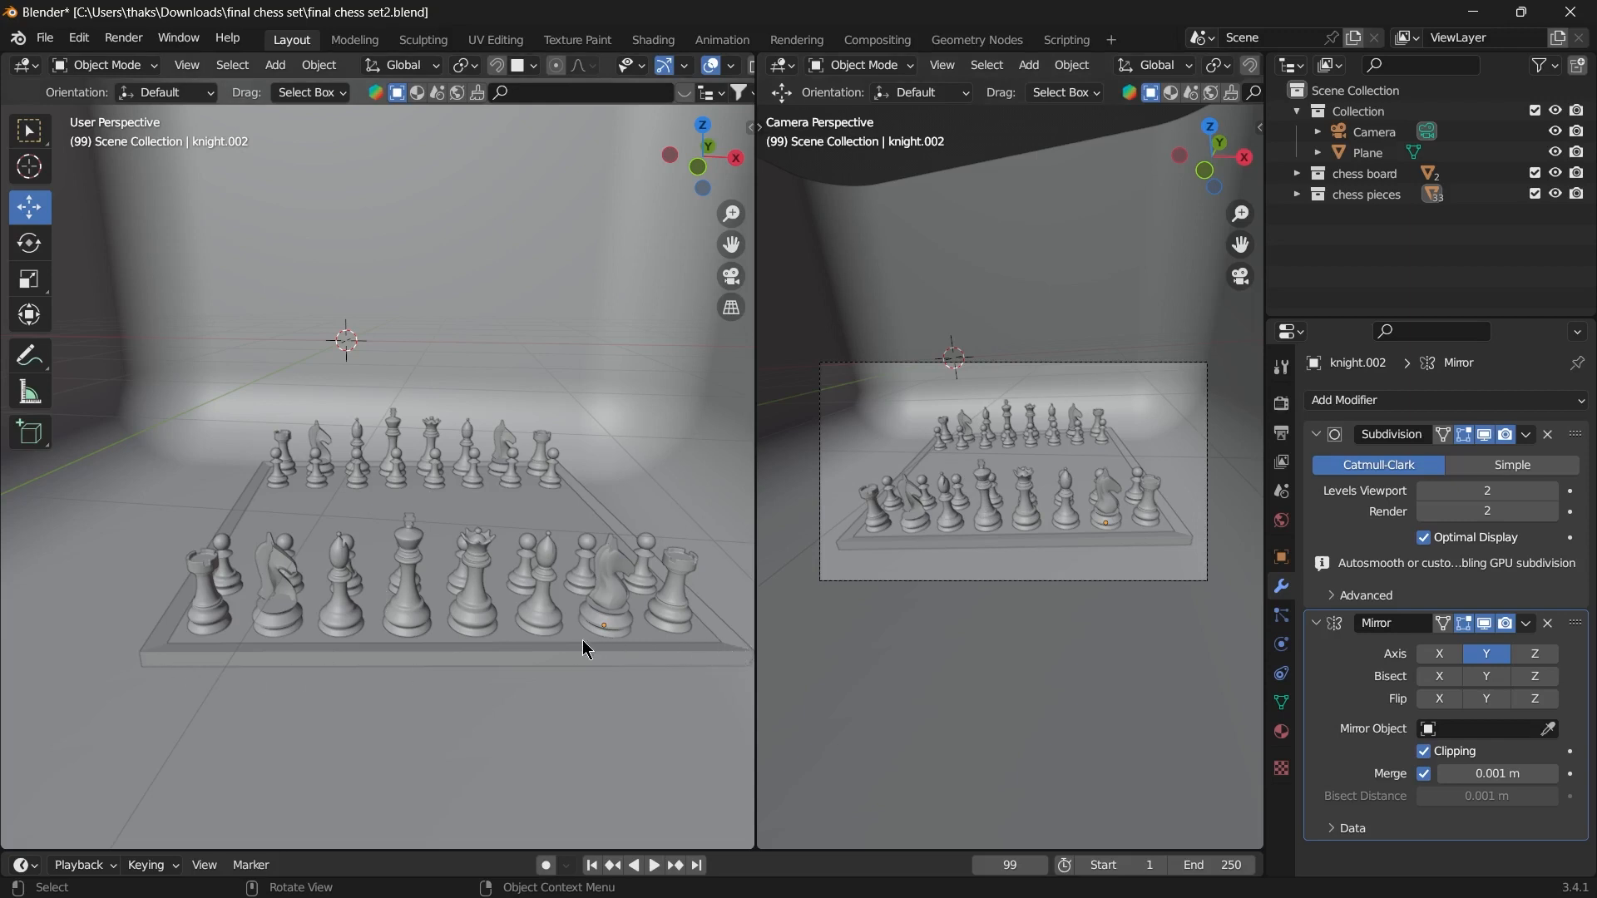
scroll(583, 646, "up", 1)
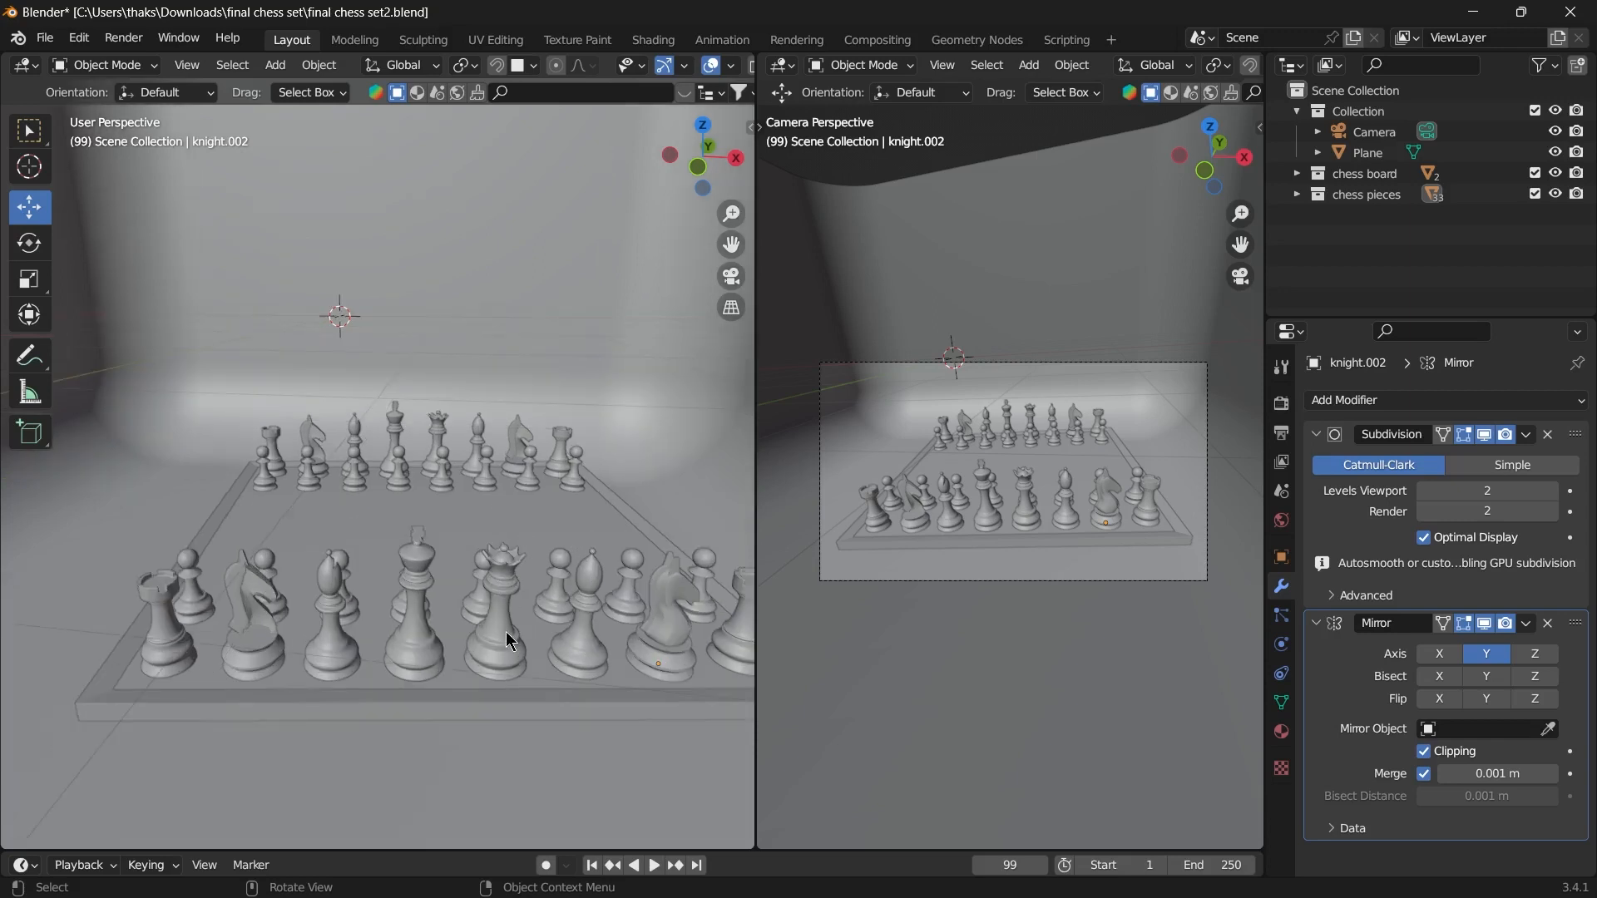
left_click(1557, 194)
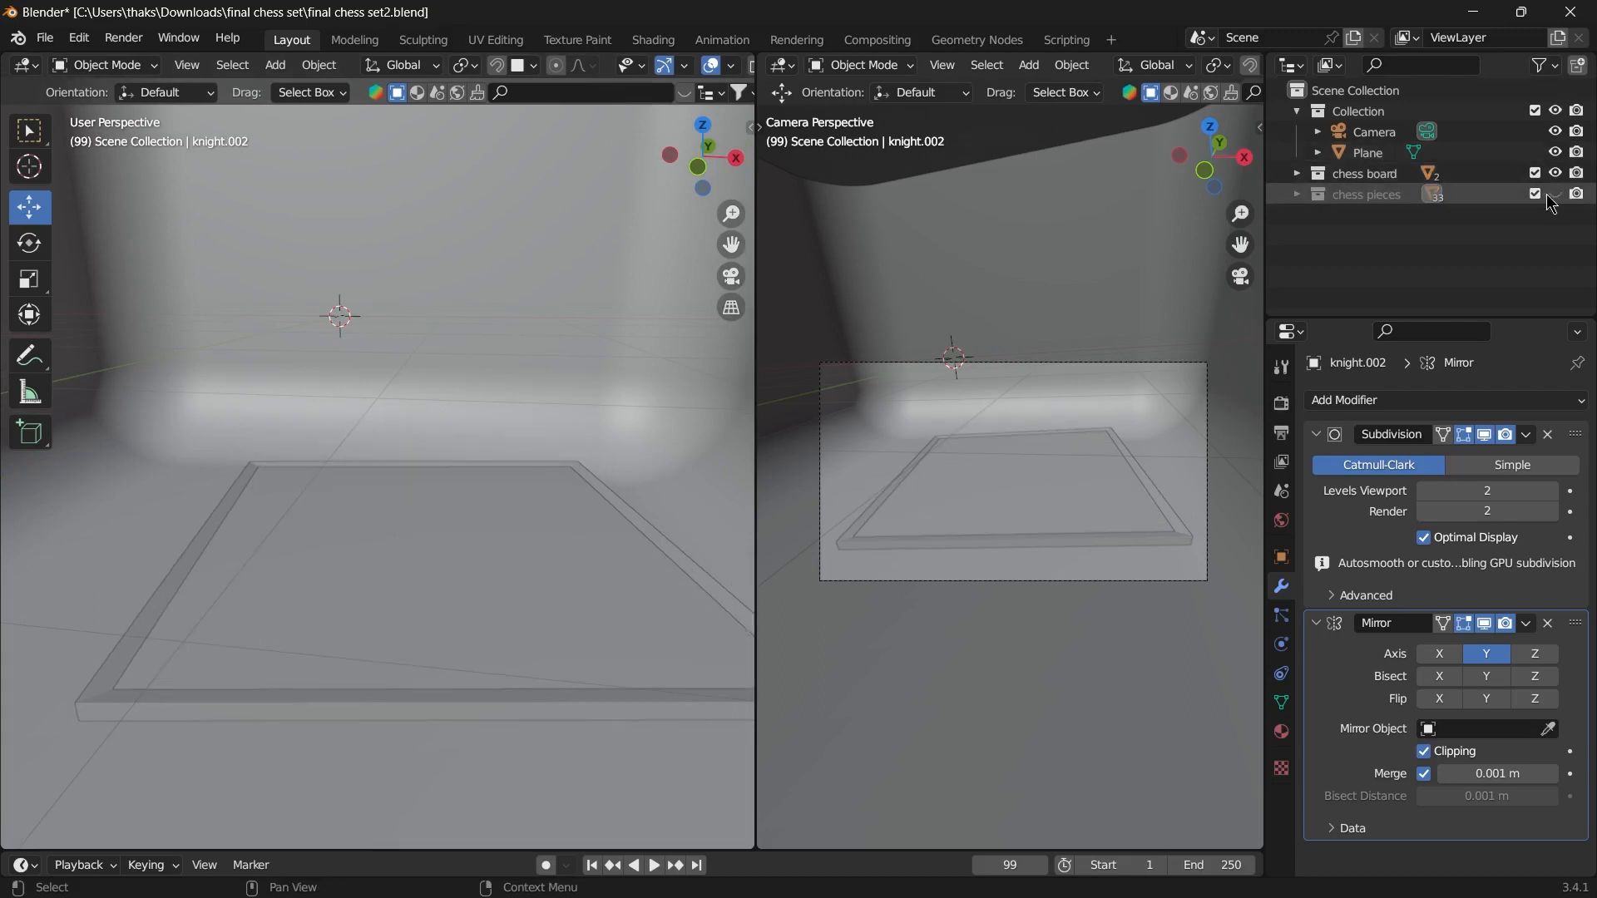
- Display the working viewport in Material Preview shading and enter Edit Mode on the checkered board surface
left_click(489, 603)
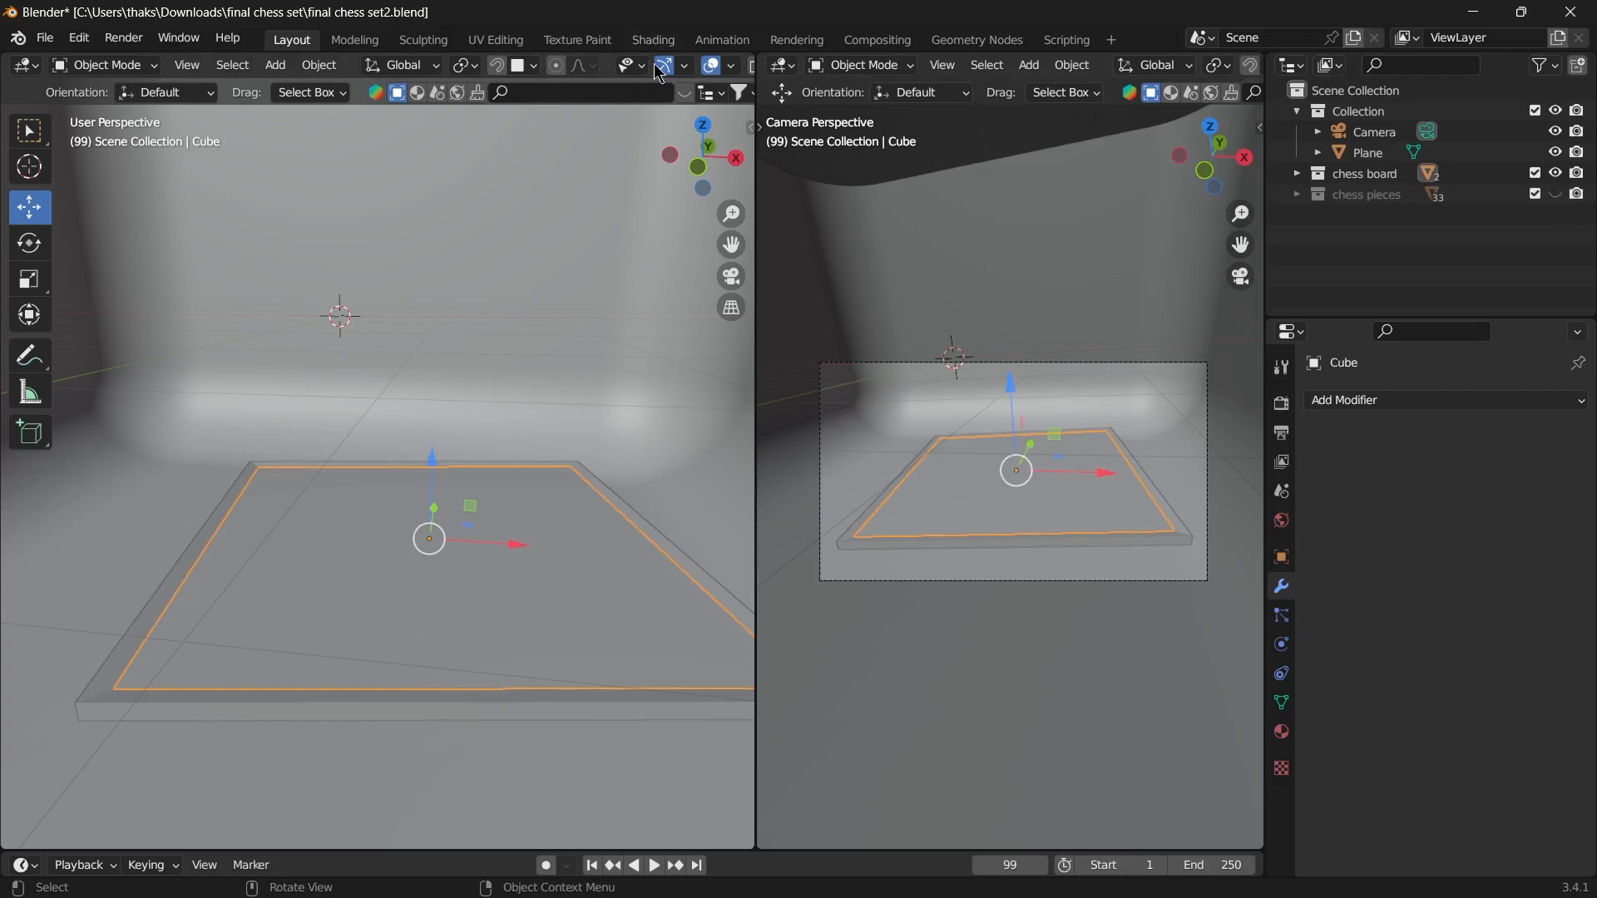
scroll(662, 71, "down", 4)
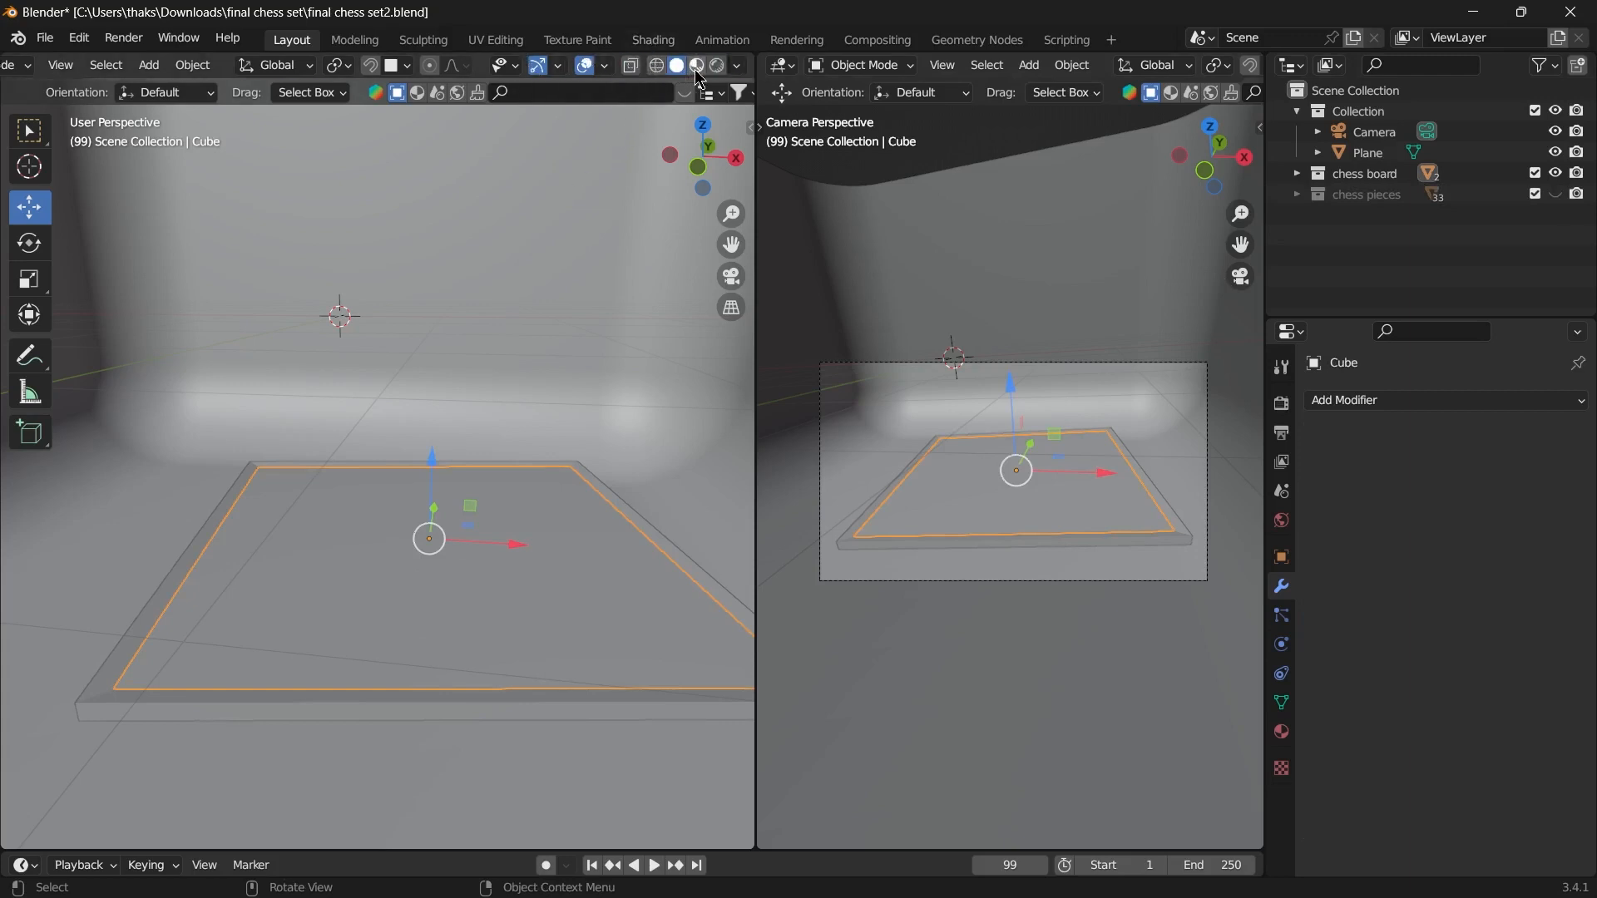
left_click(697, 65)
key("Tab")
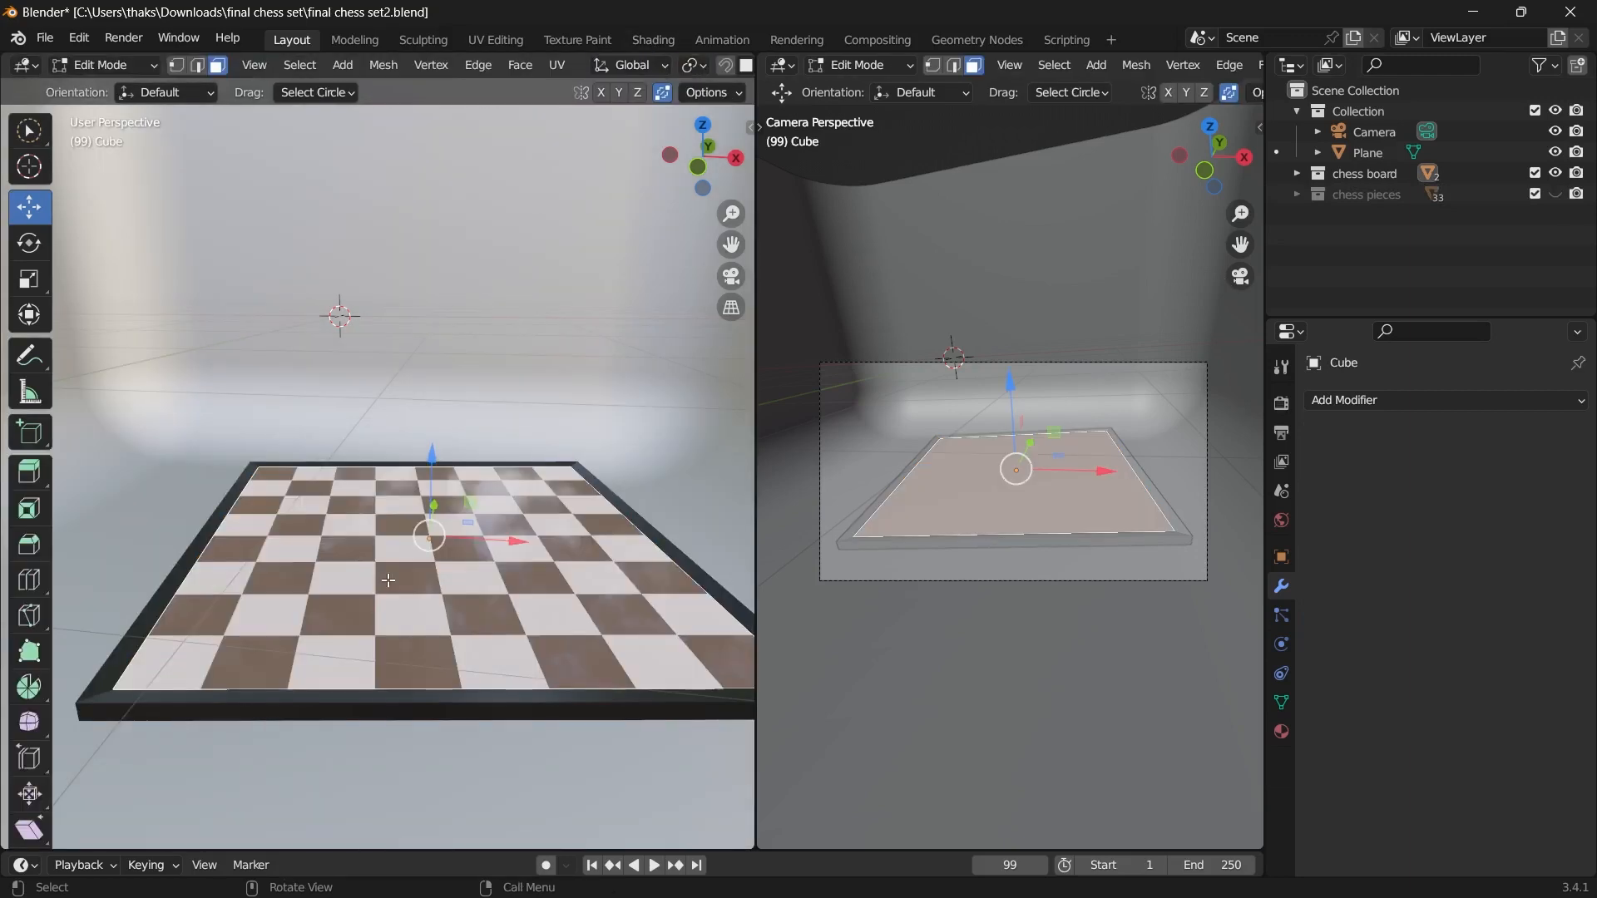
- Subdivide the board's top face with 7 cuts to match the checker squares
right_click(289, 605)
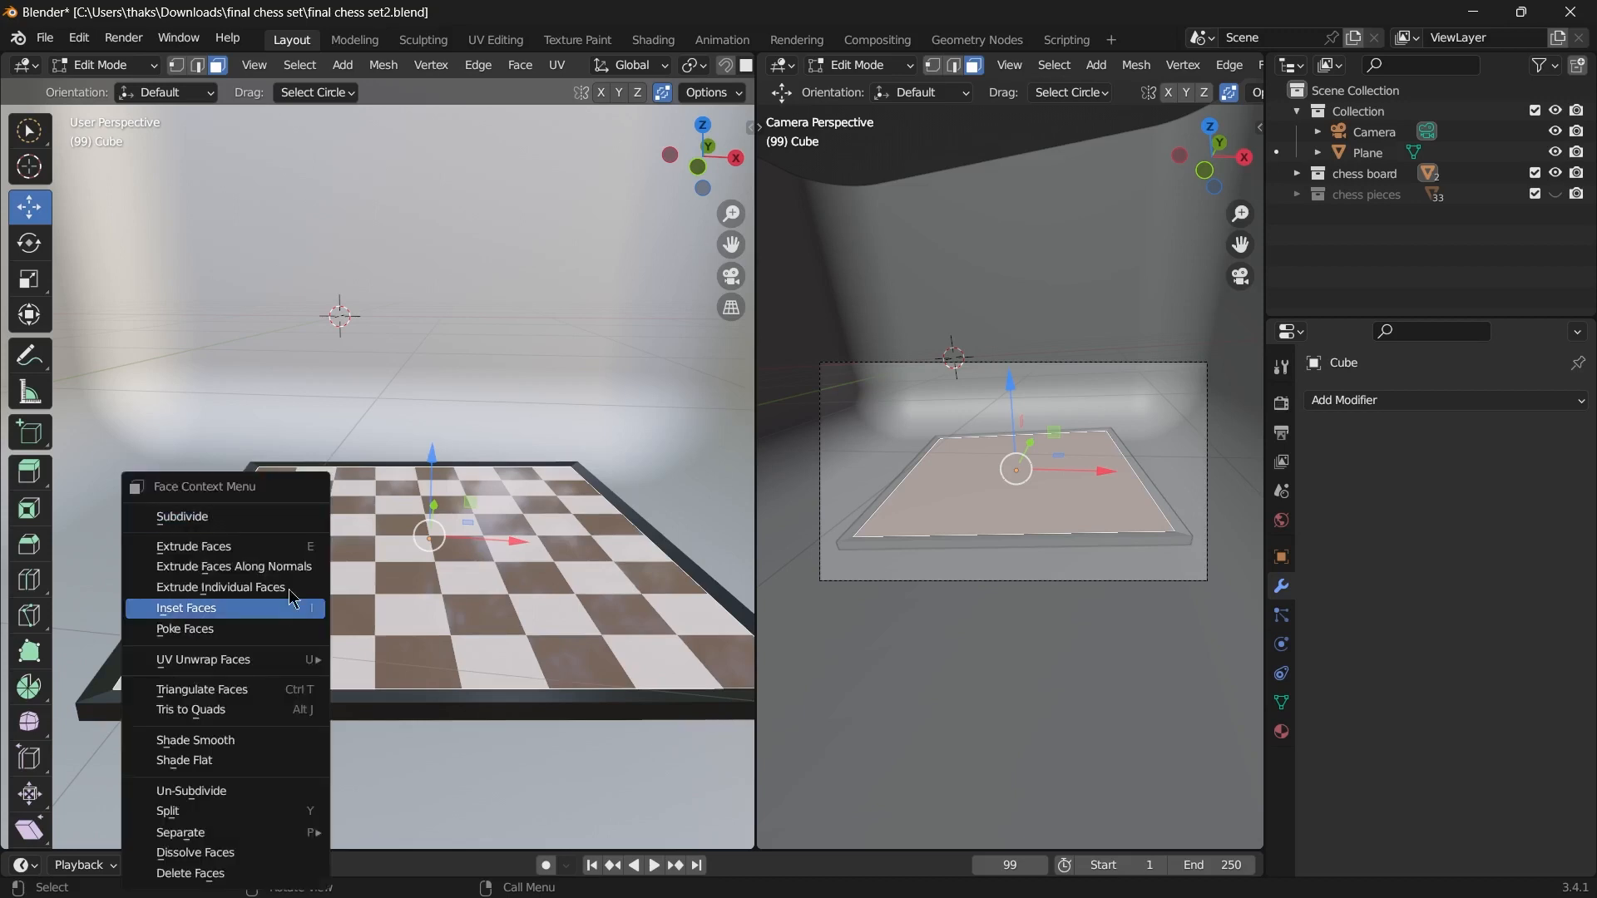
left_click(263, 517)
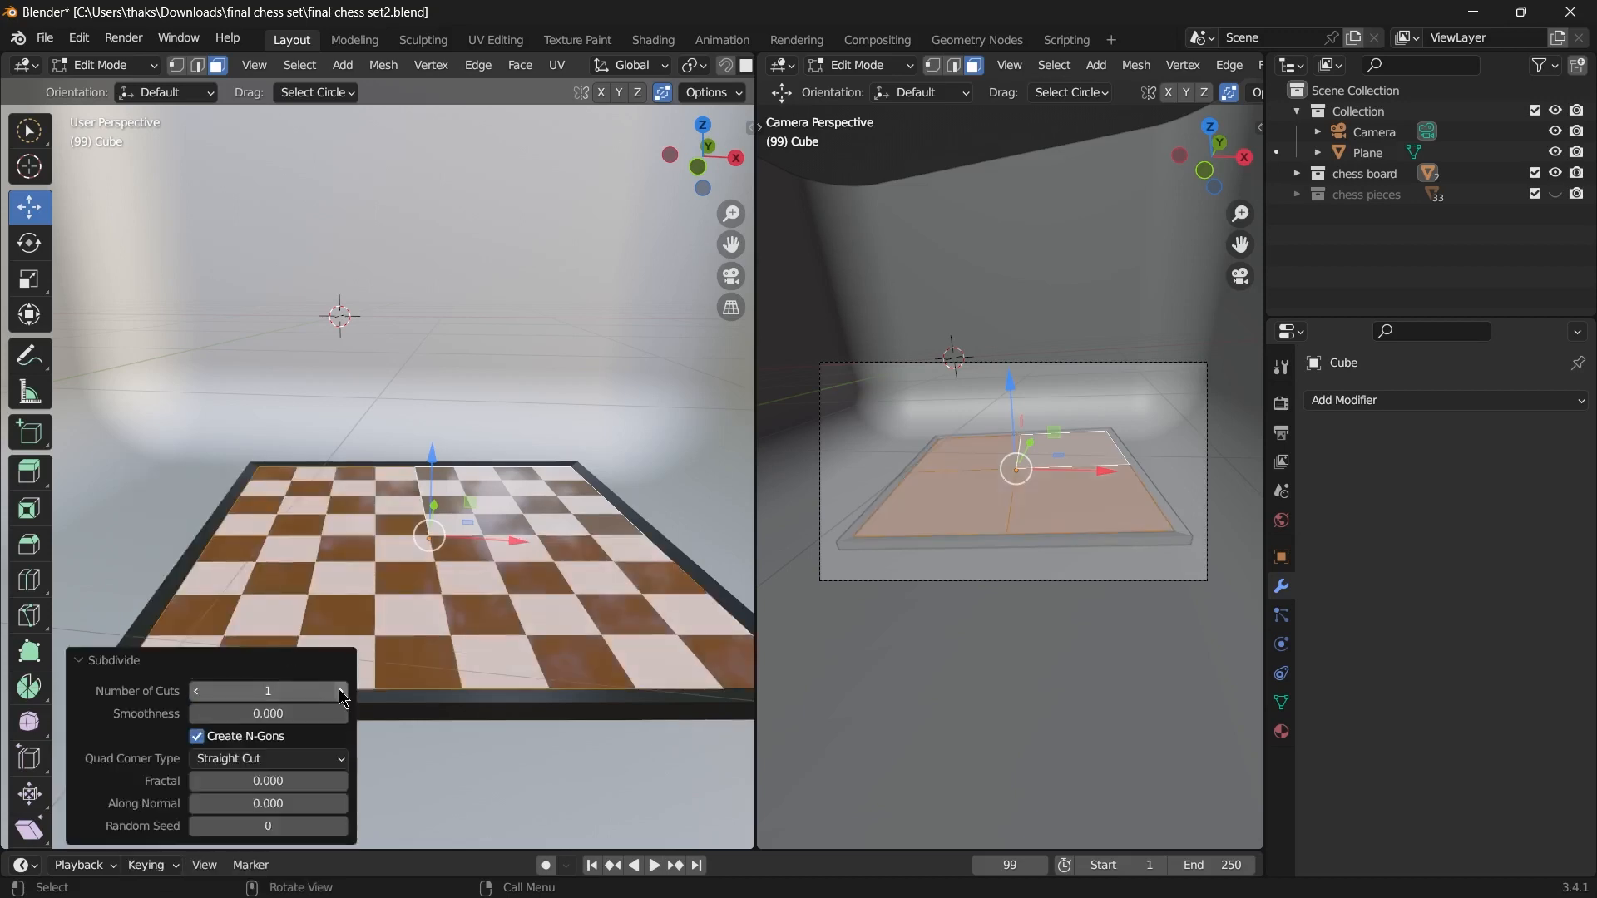
left_click(343, 691)
left_click(343, 691)
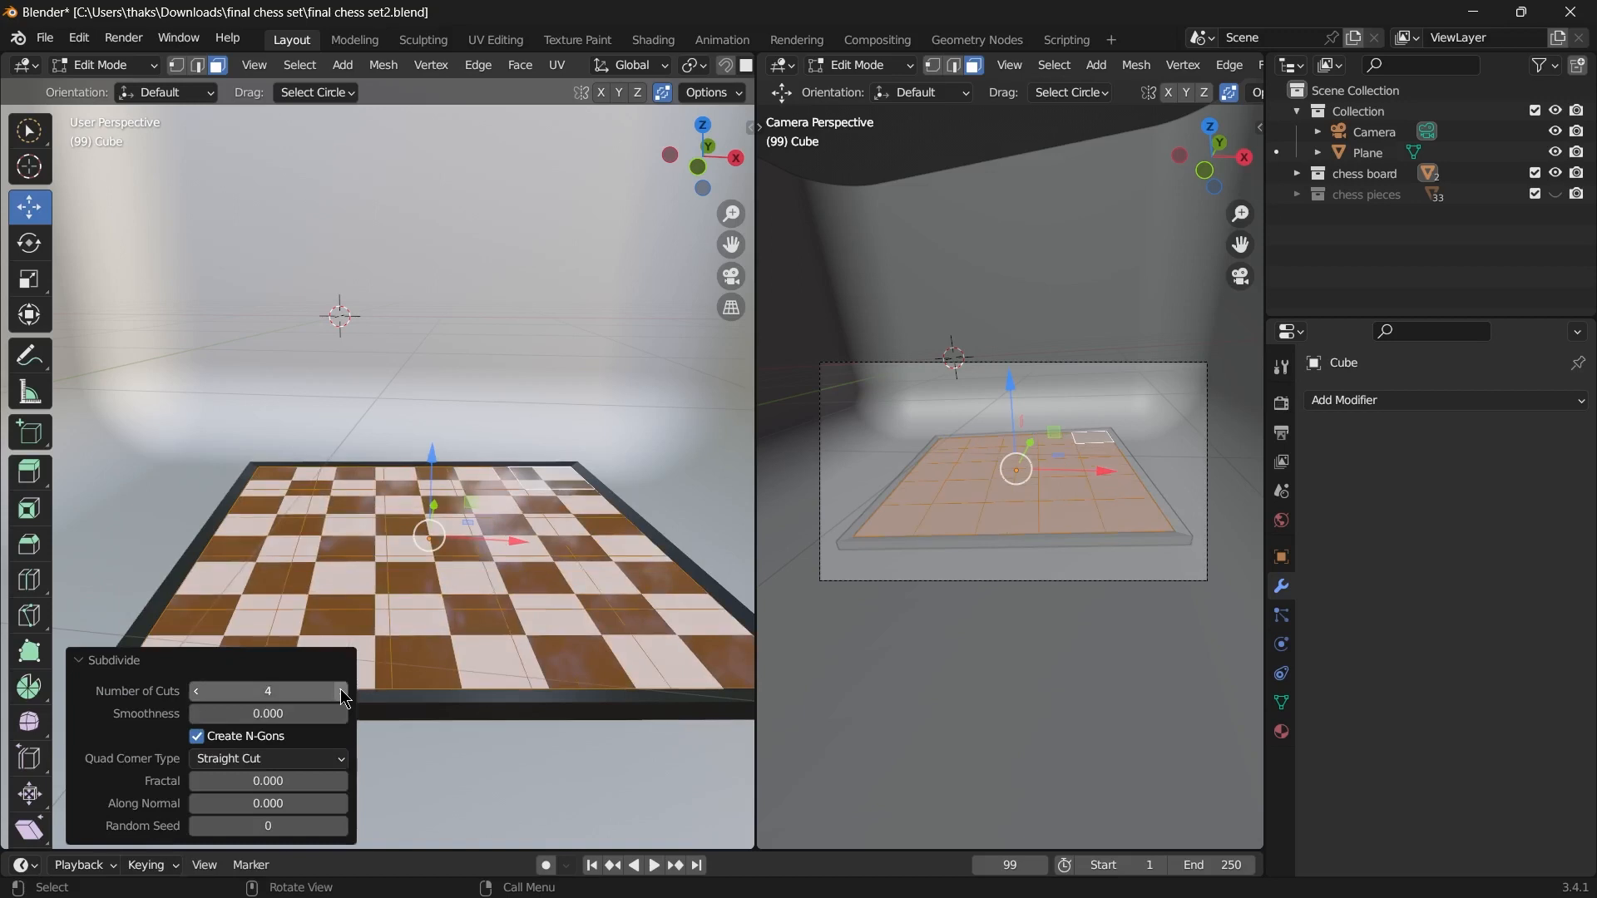
left_click(342, 691)
left_click(343, 691)
left_click(343, 691)
left_click(343, 691)
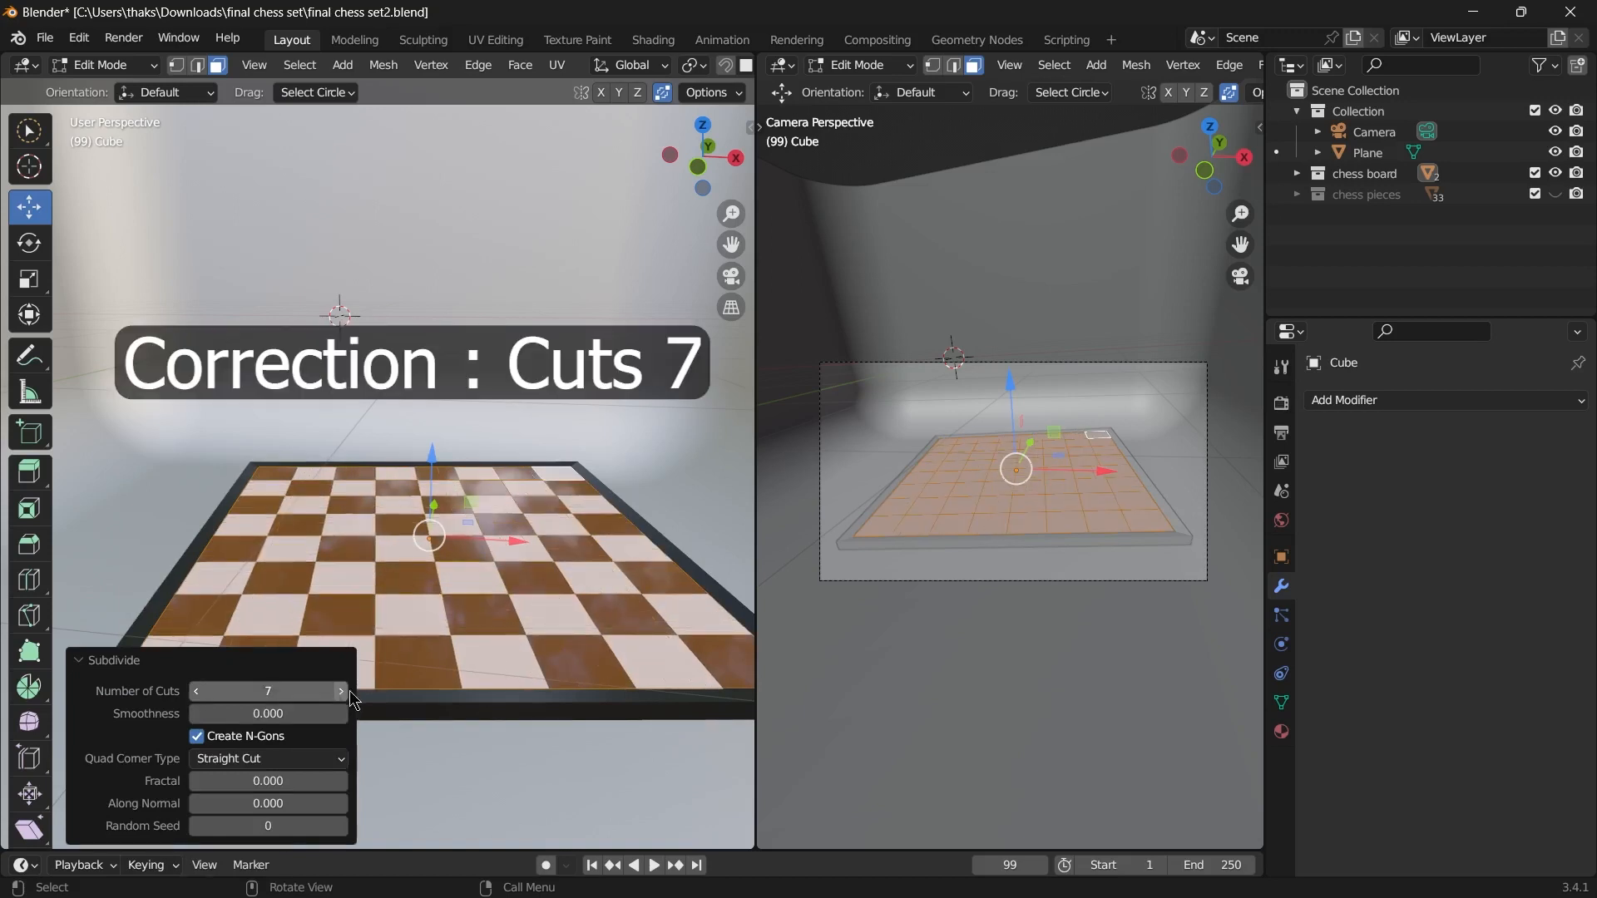
- Select every white square face on the chess board and separate the selection into a new mesh object
left_click(150, 528)
left_click(173, 675)
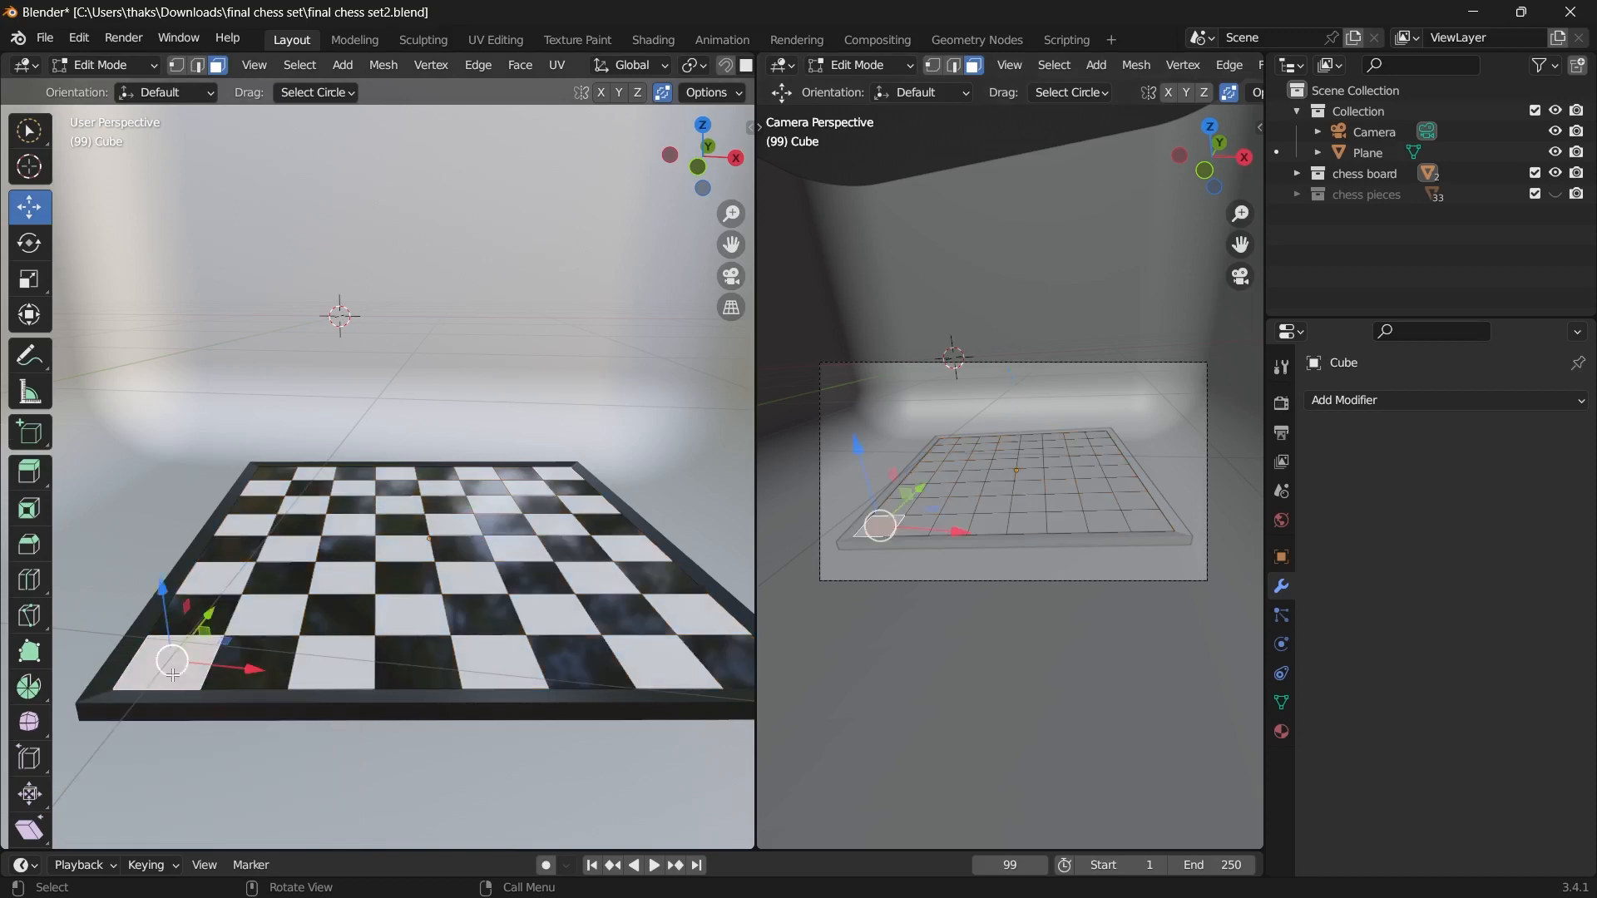
left_click(339, 675, "shift")
left_click(499, 665, "shift")
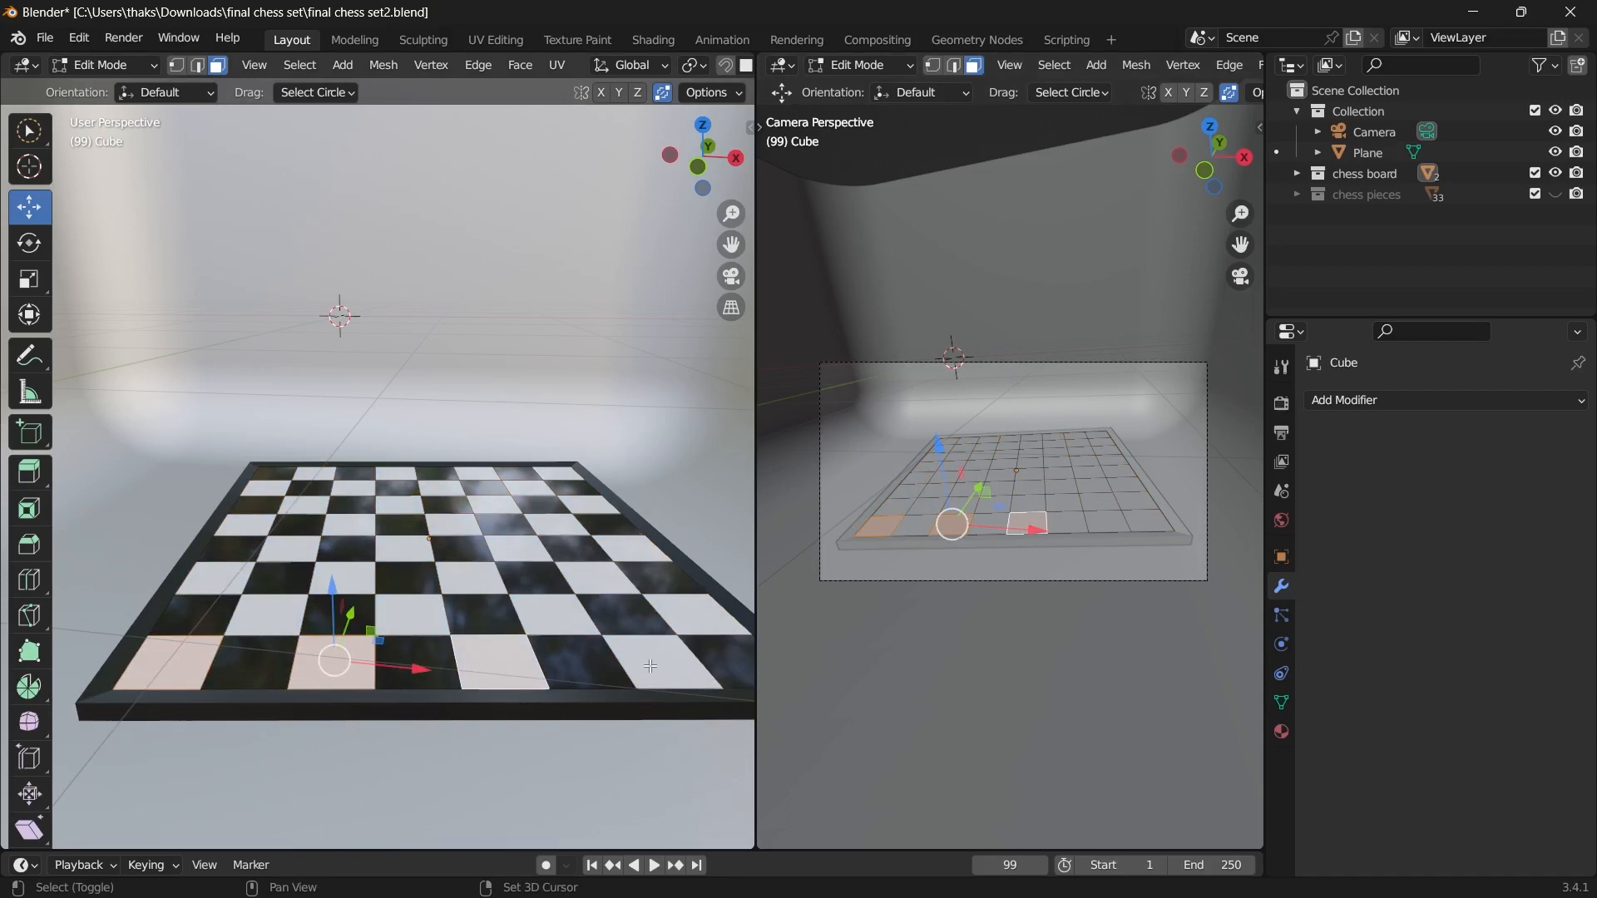
left_click(657, 666, "shift")
left_click(697, 616, "shift")
left_click(558, 616, "shift")
left_click(415, 616, "shift")
left_click(264, 616, "shift")
left_click(210, 579, "shift")
left_click(343, 580, "shift")
left_click(467, 580, "shift")
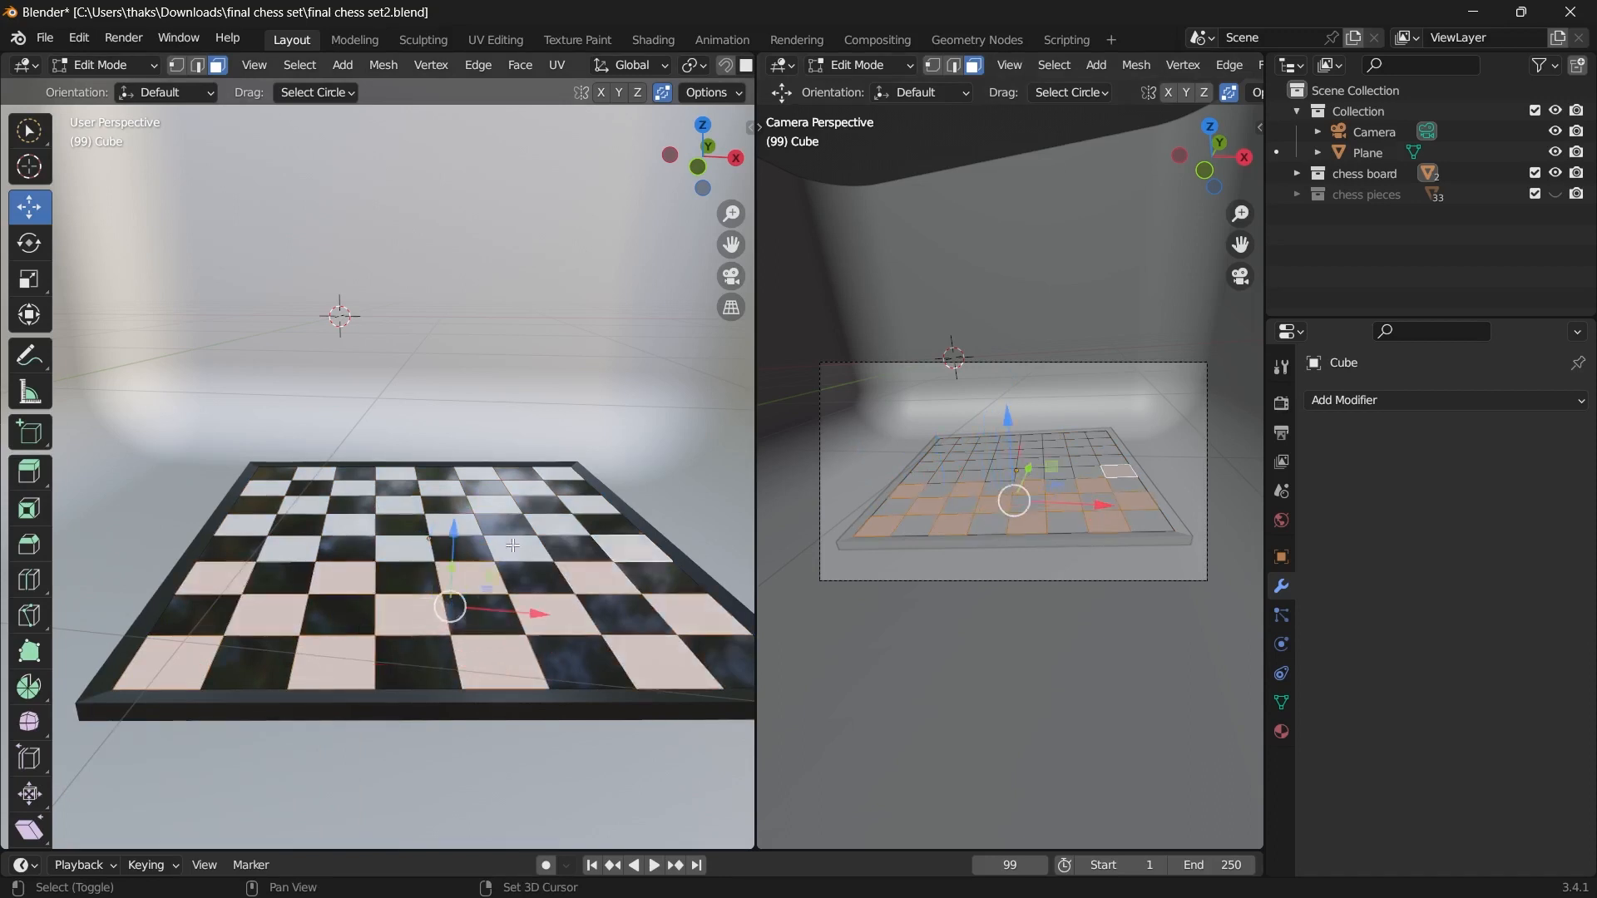
left_click(517, 547, "shift")
left_click(368, 517, "shift")
left_click(350, 524, "shift")
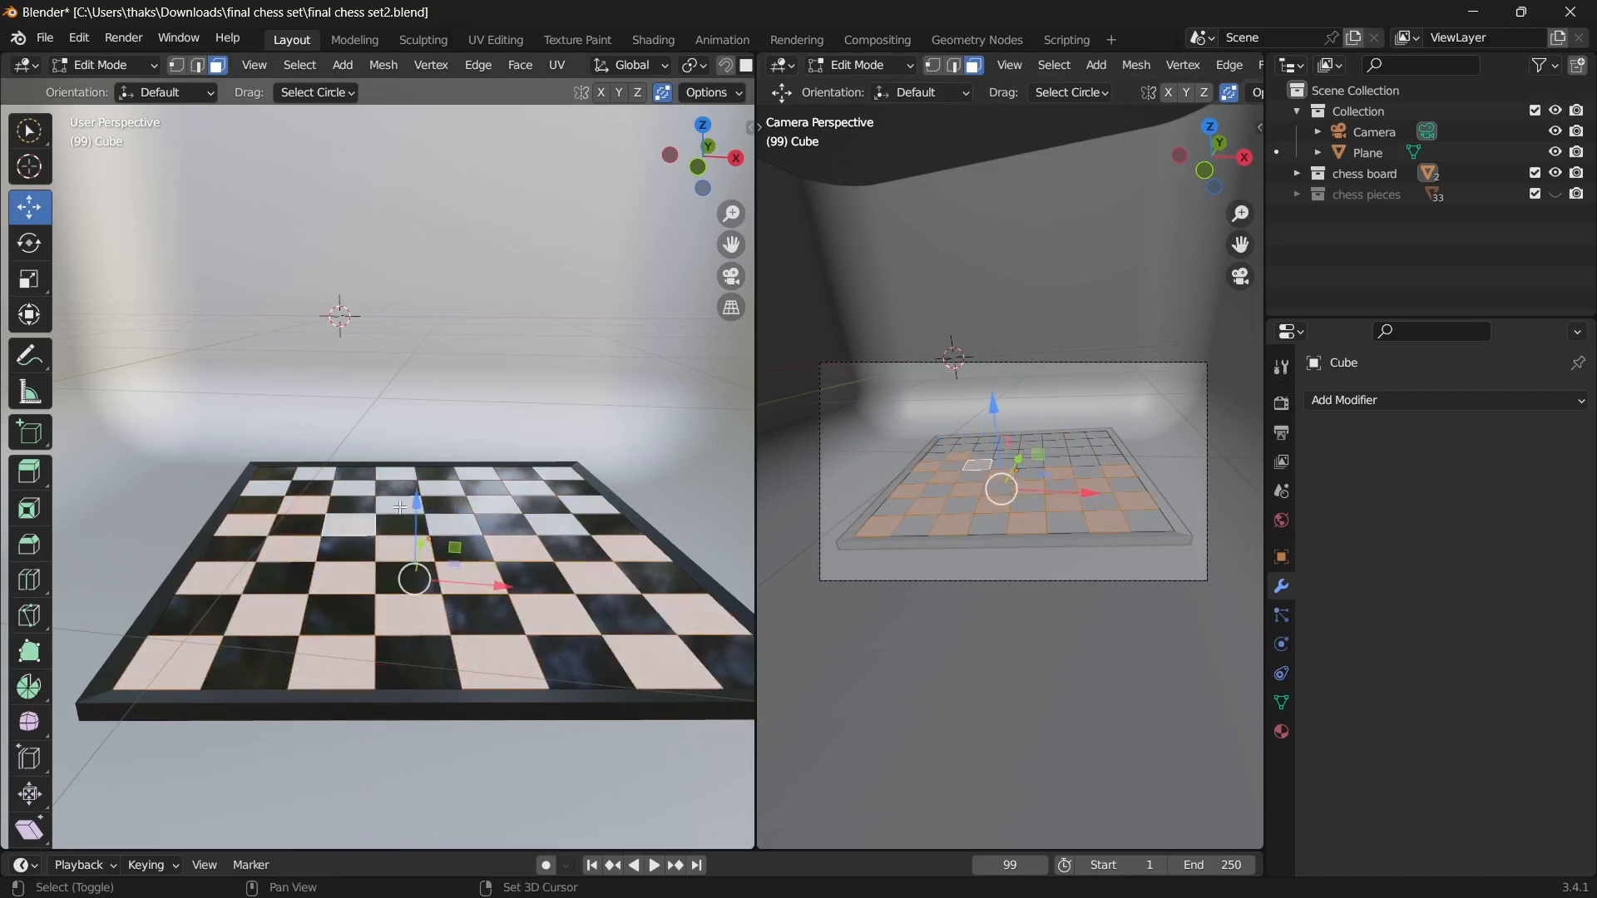
left_click(400, 506, "shift")
left_click(451, 524, "shift")
left_click(490, 504, "shift")
left_click(559, 524, "shift")
left_click(581, 505, "shift")
left_click(556, 474, "shift")
left_click(521, 487, "shift")
left_click(476, 473, "shift")
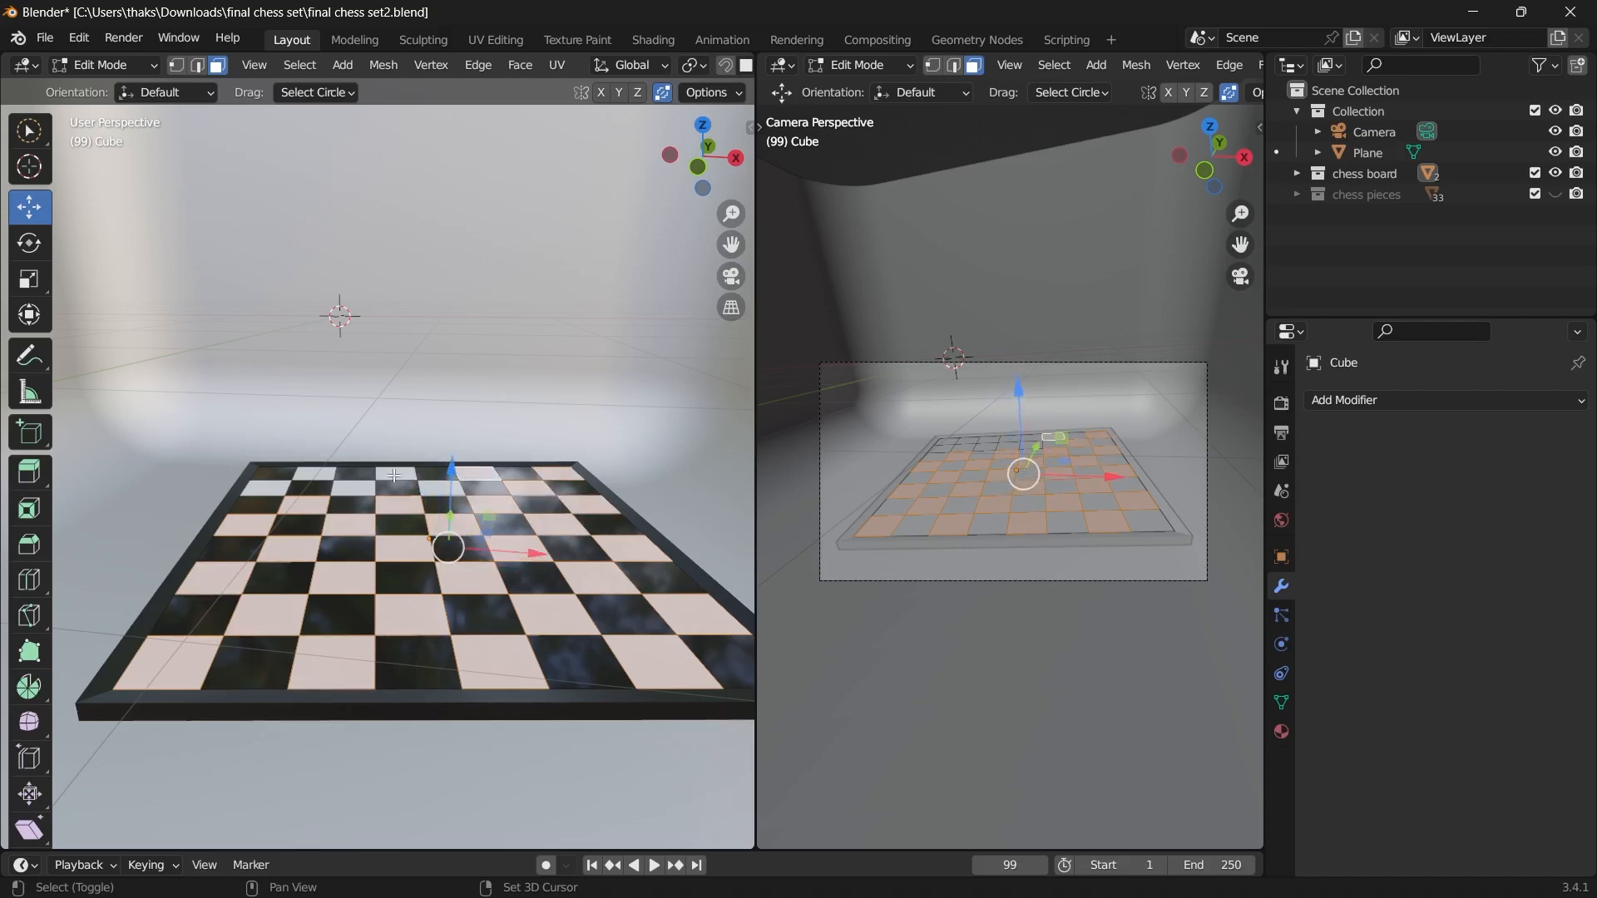
left_click(395, 473, "shift")
left_click(314, 472, "shift")
scroll(1010, 471, "up", 4)
left_click(275, 488, "shift")
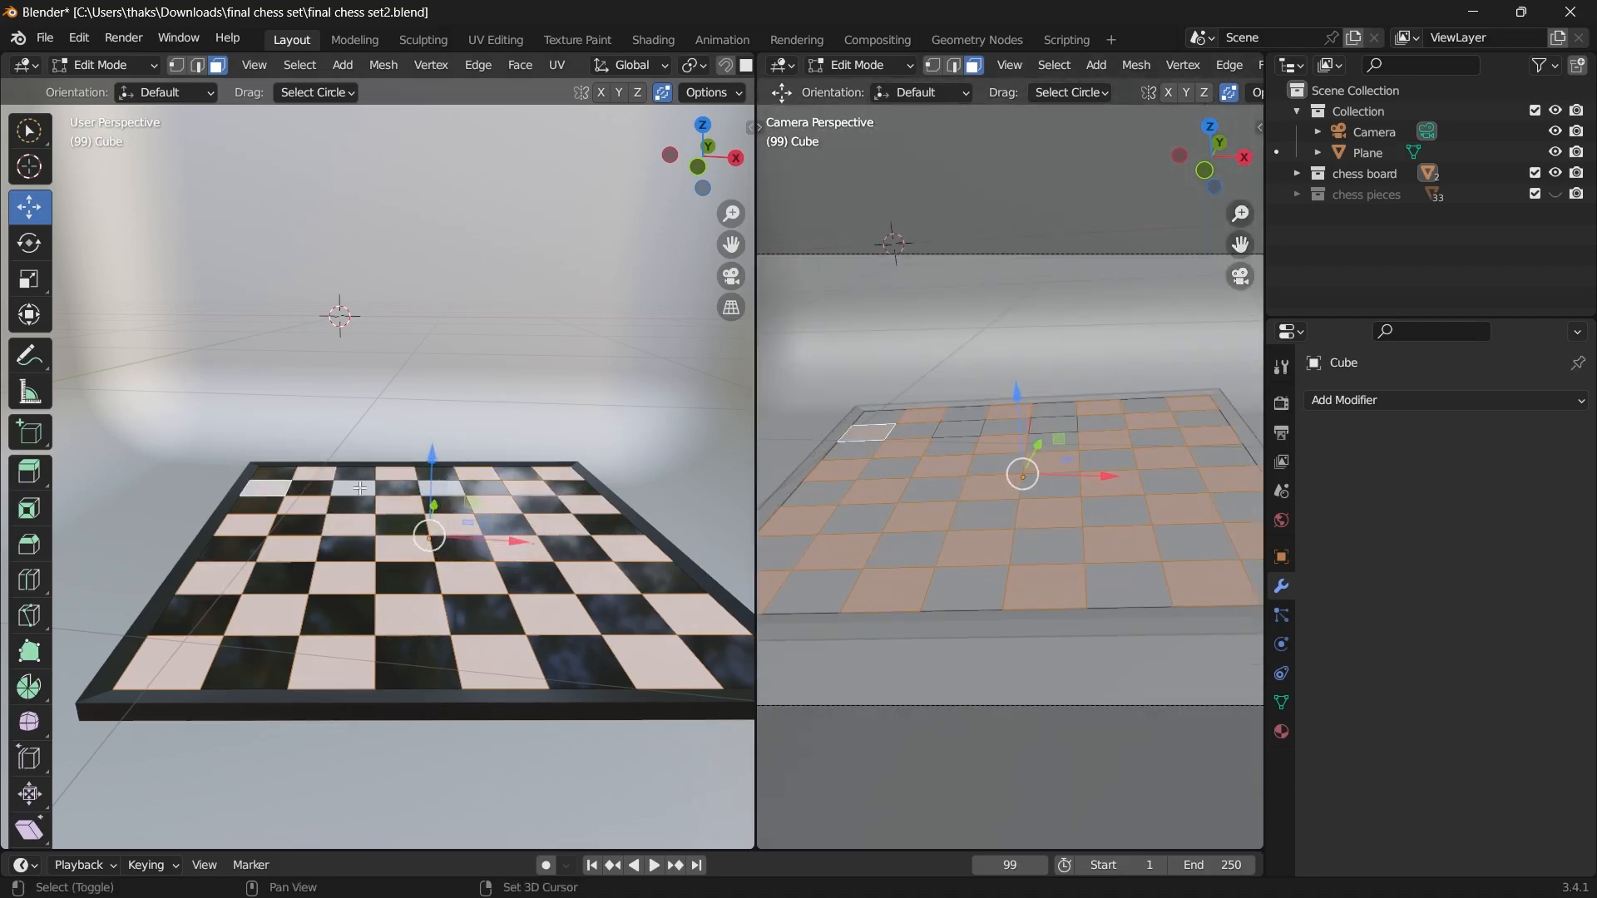
left_click(354, 488, "shift")
left_click(441, 489, "shift")
middle_click_drag(1031, 511, 1057, 552)
scroll(1056, 552, "down", 3)
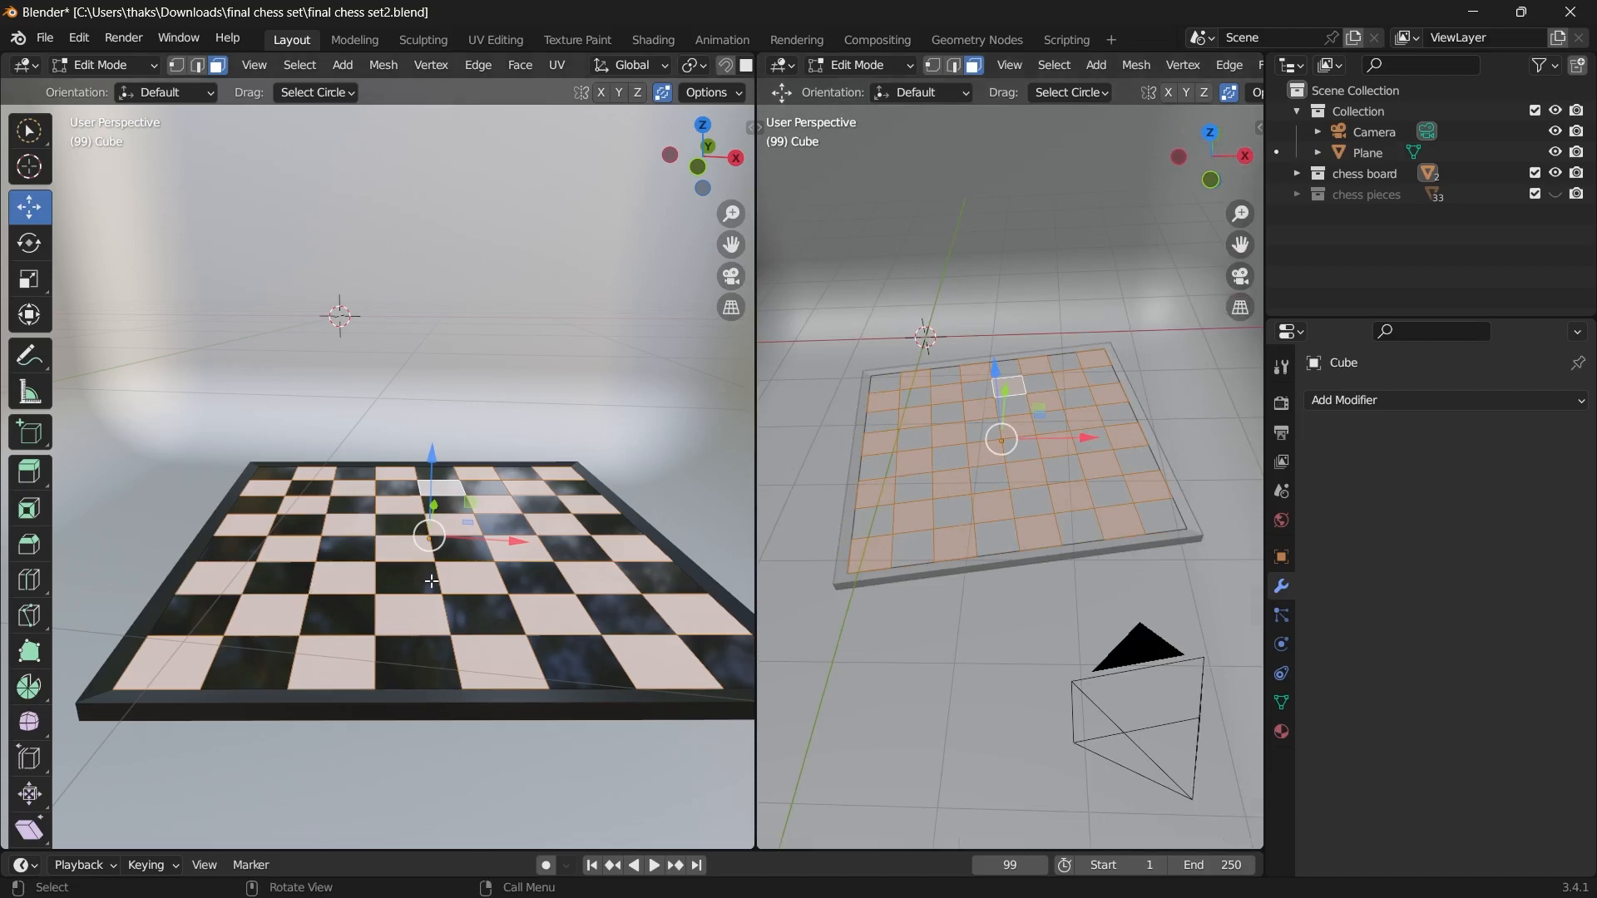
scroll(432, 582, "down", 3)
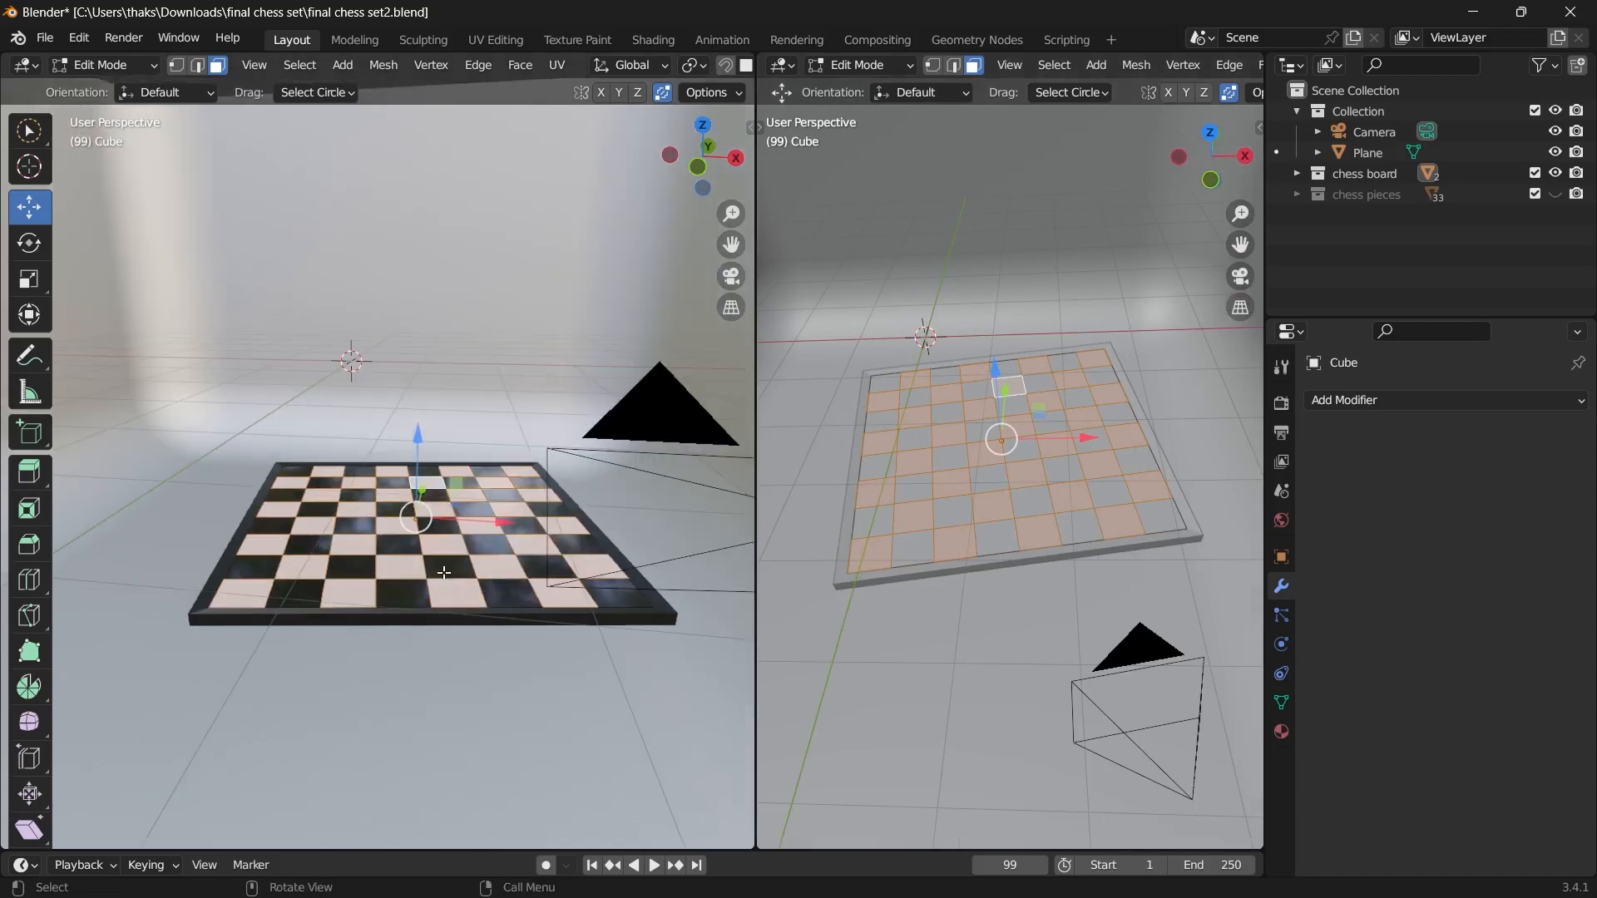
key("p")
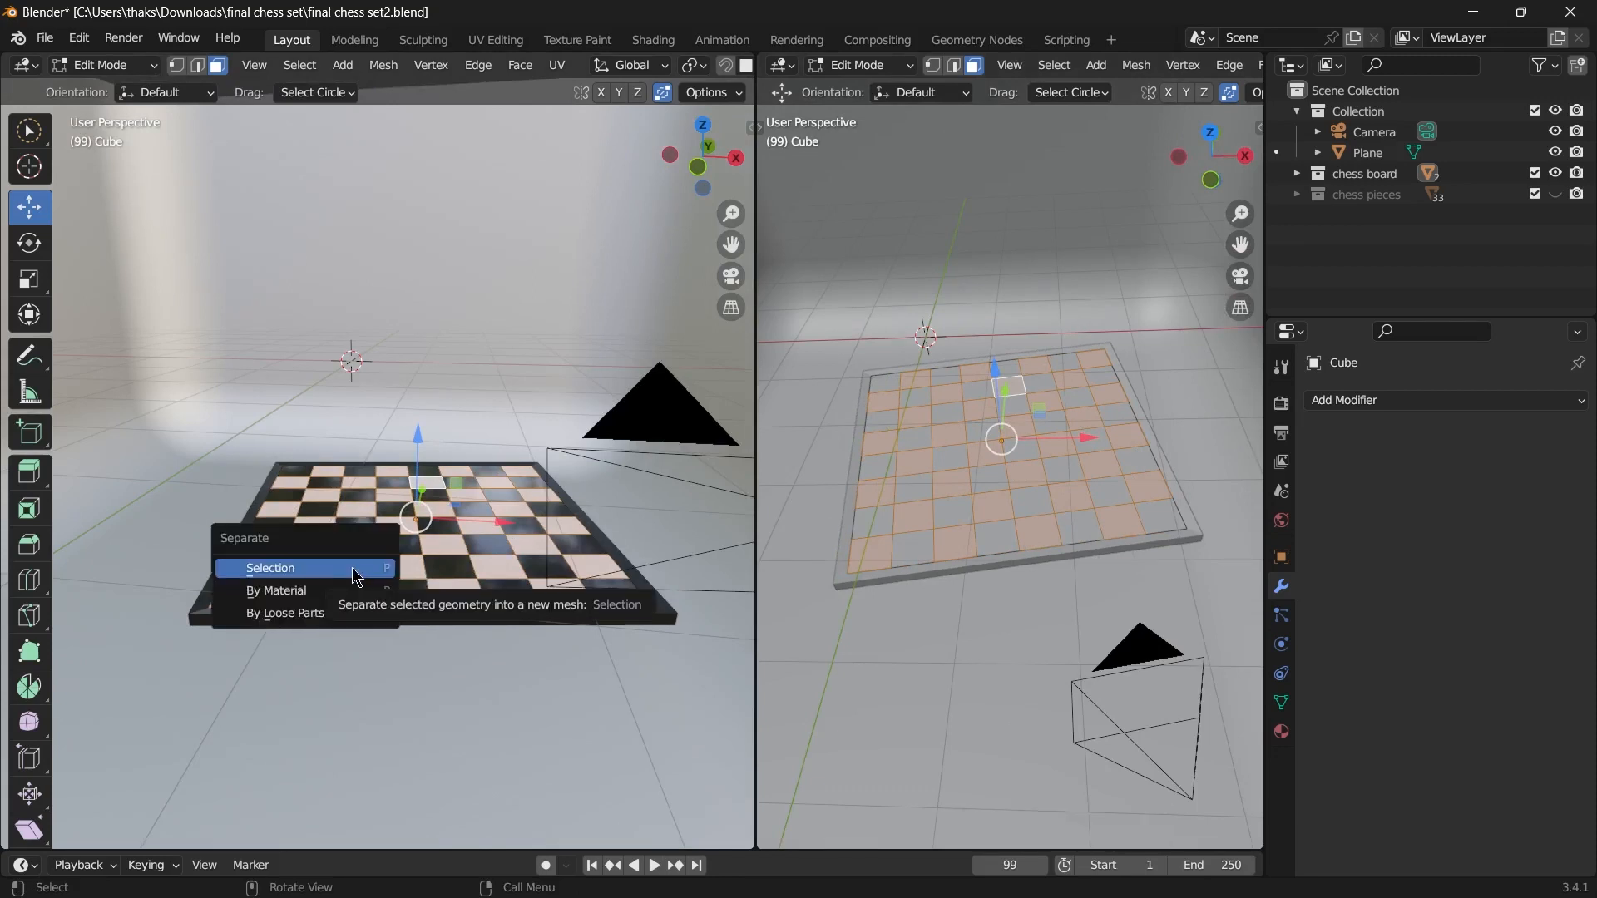
left_click(352, 567)
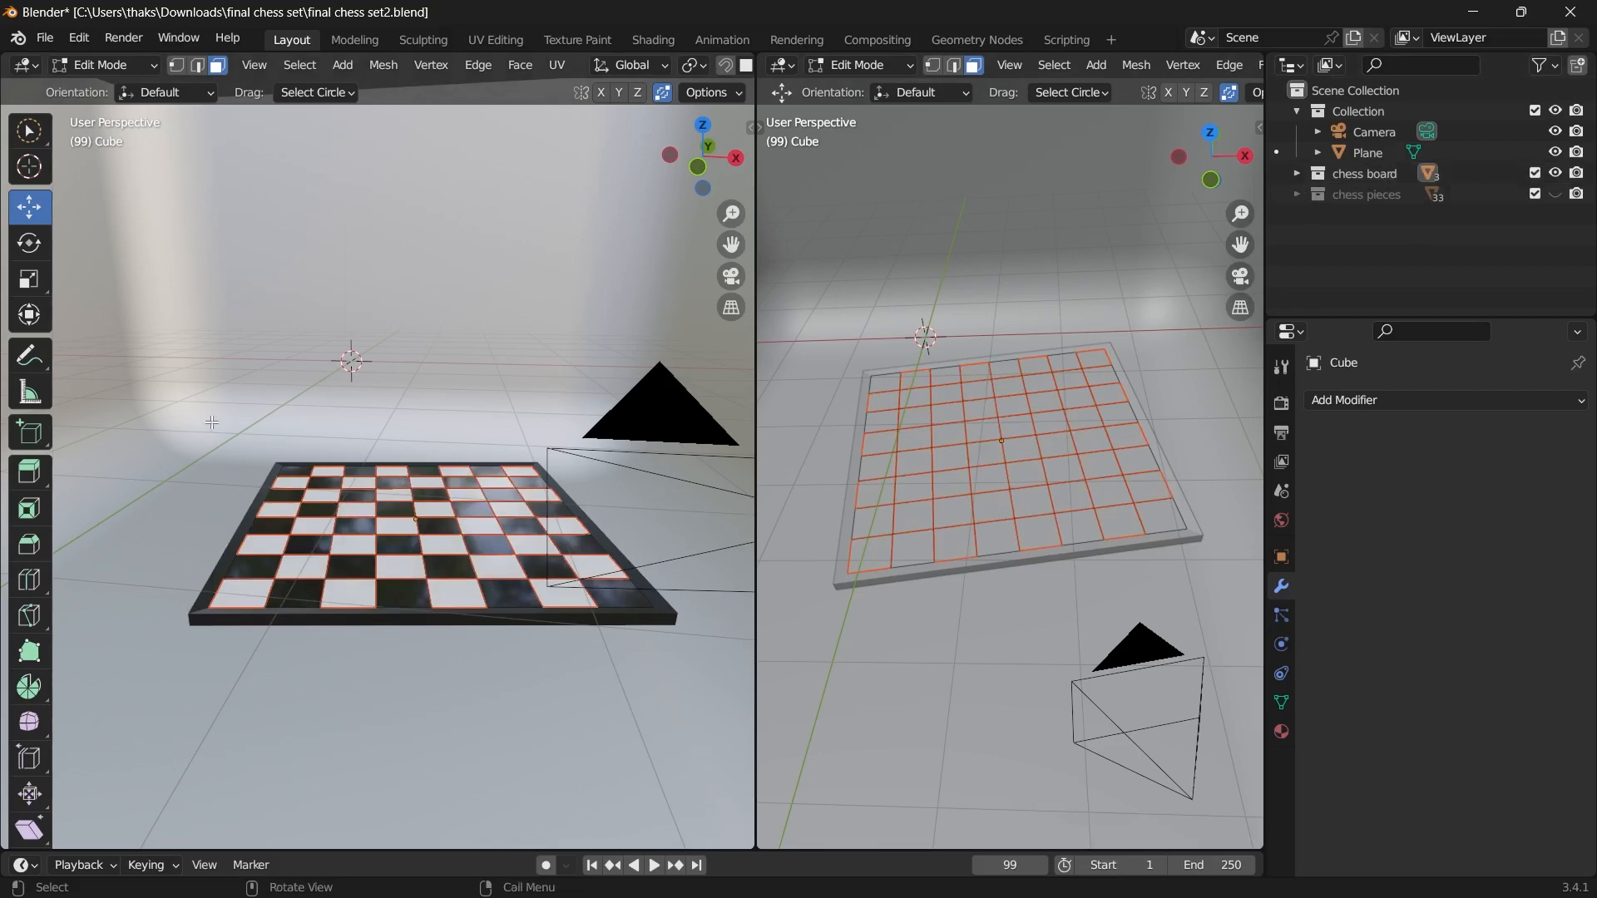
- Replace the chess board material on the separated white squares with a new material
left_click(1297, 173)
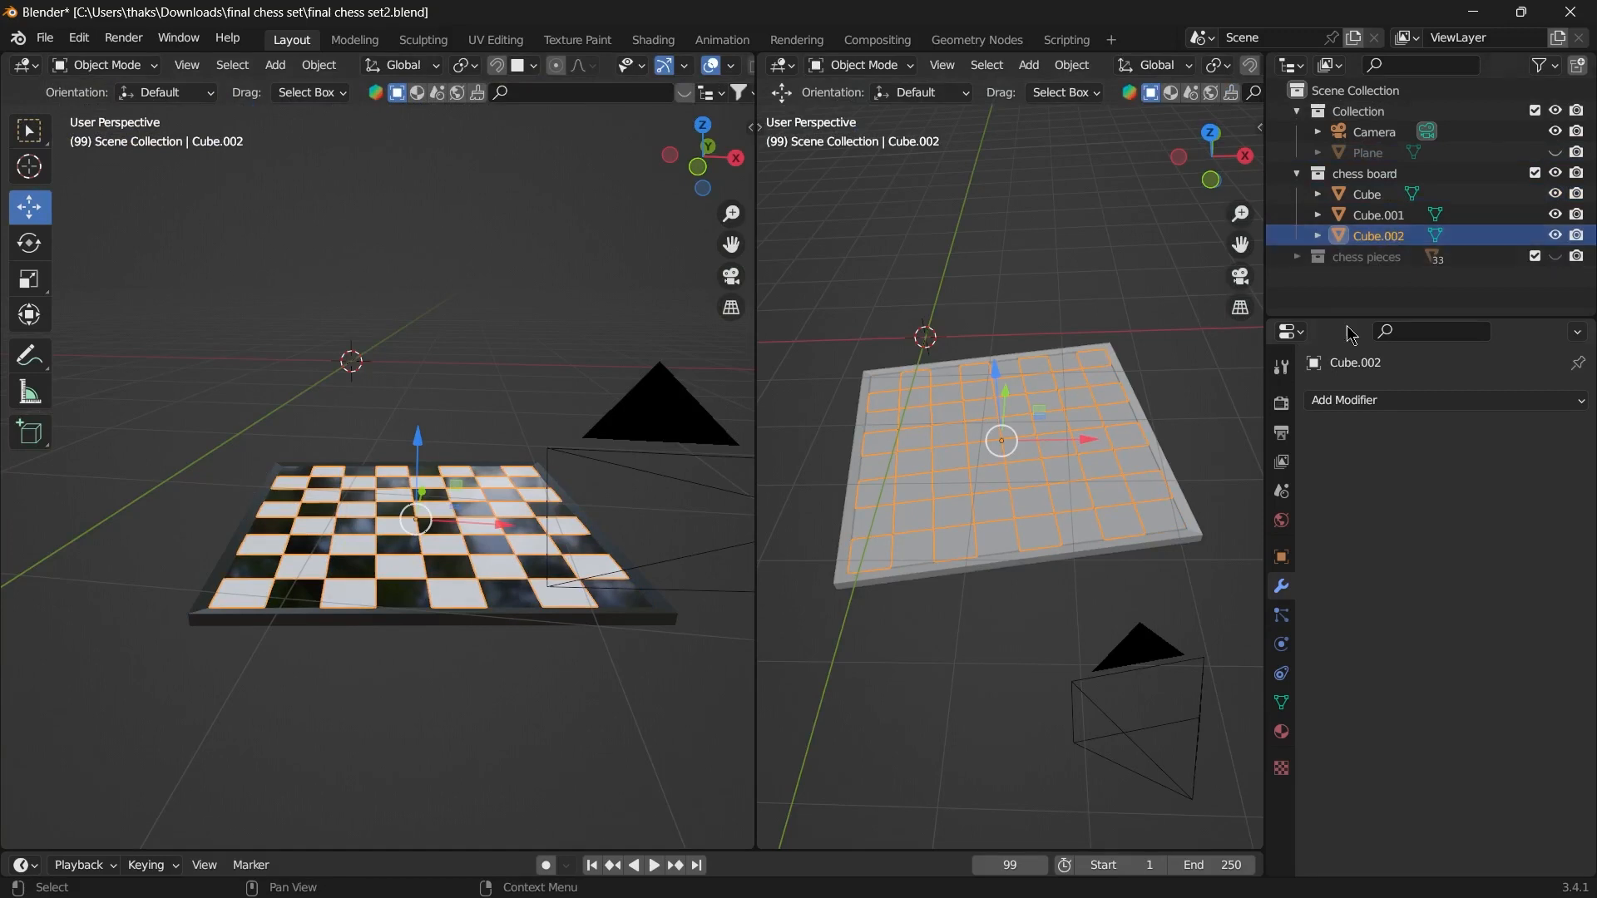
left_click(1282, 735)
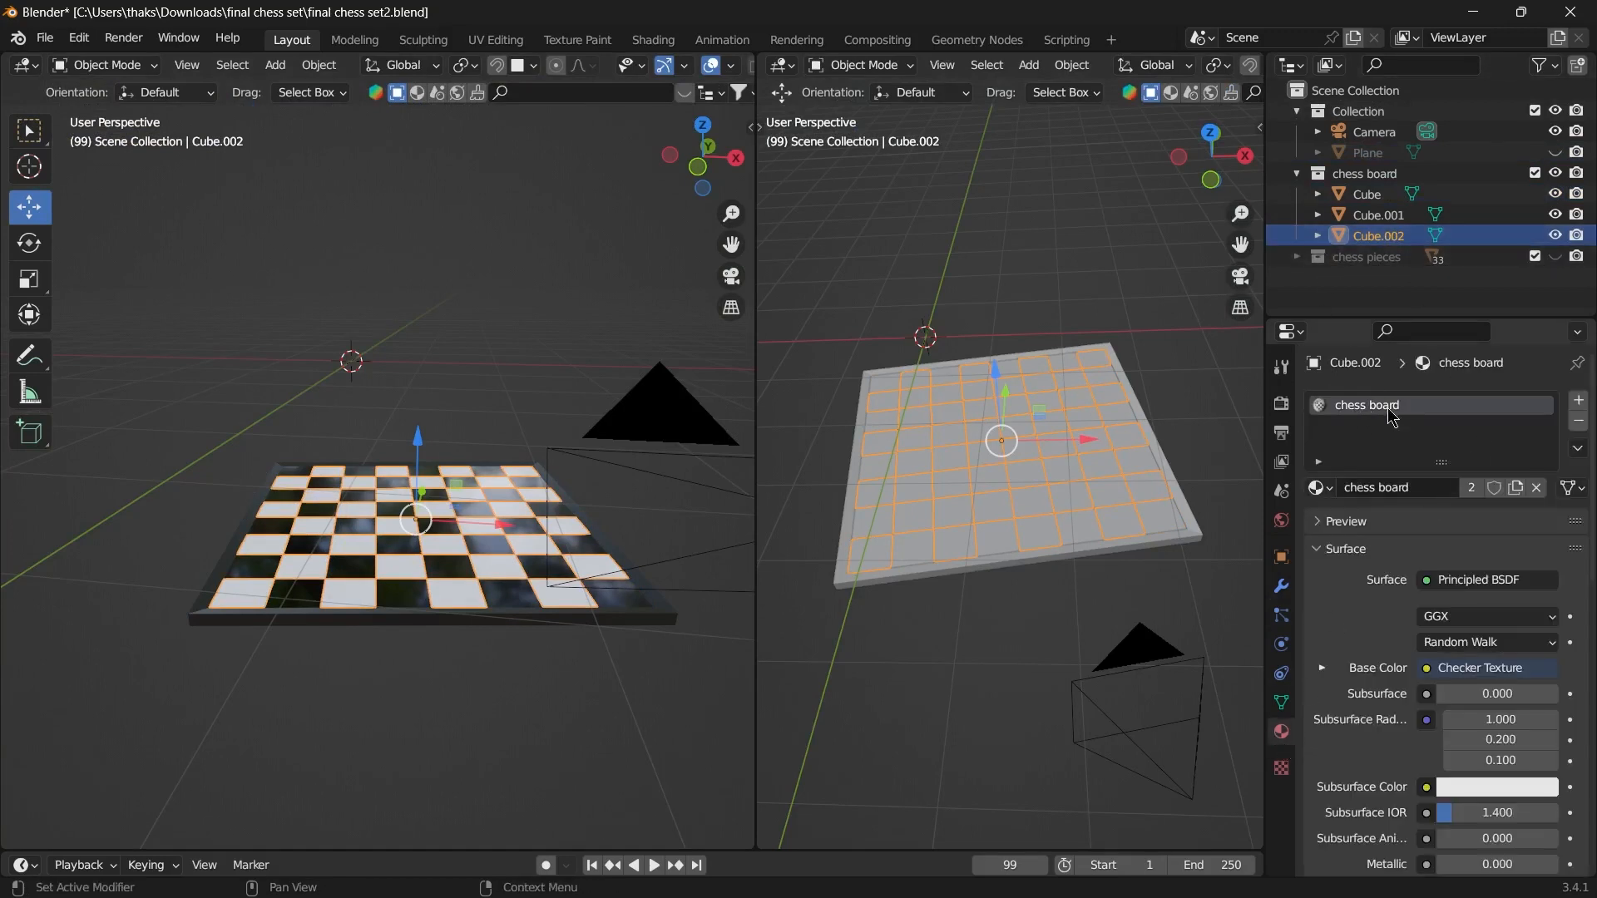
left_click(1579, 423)
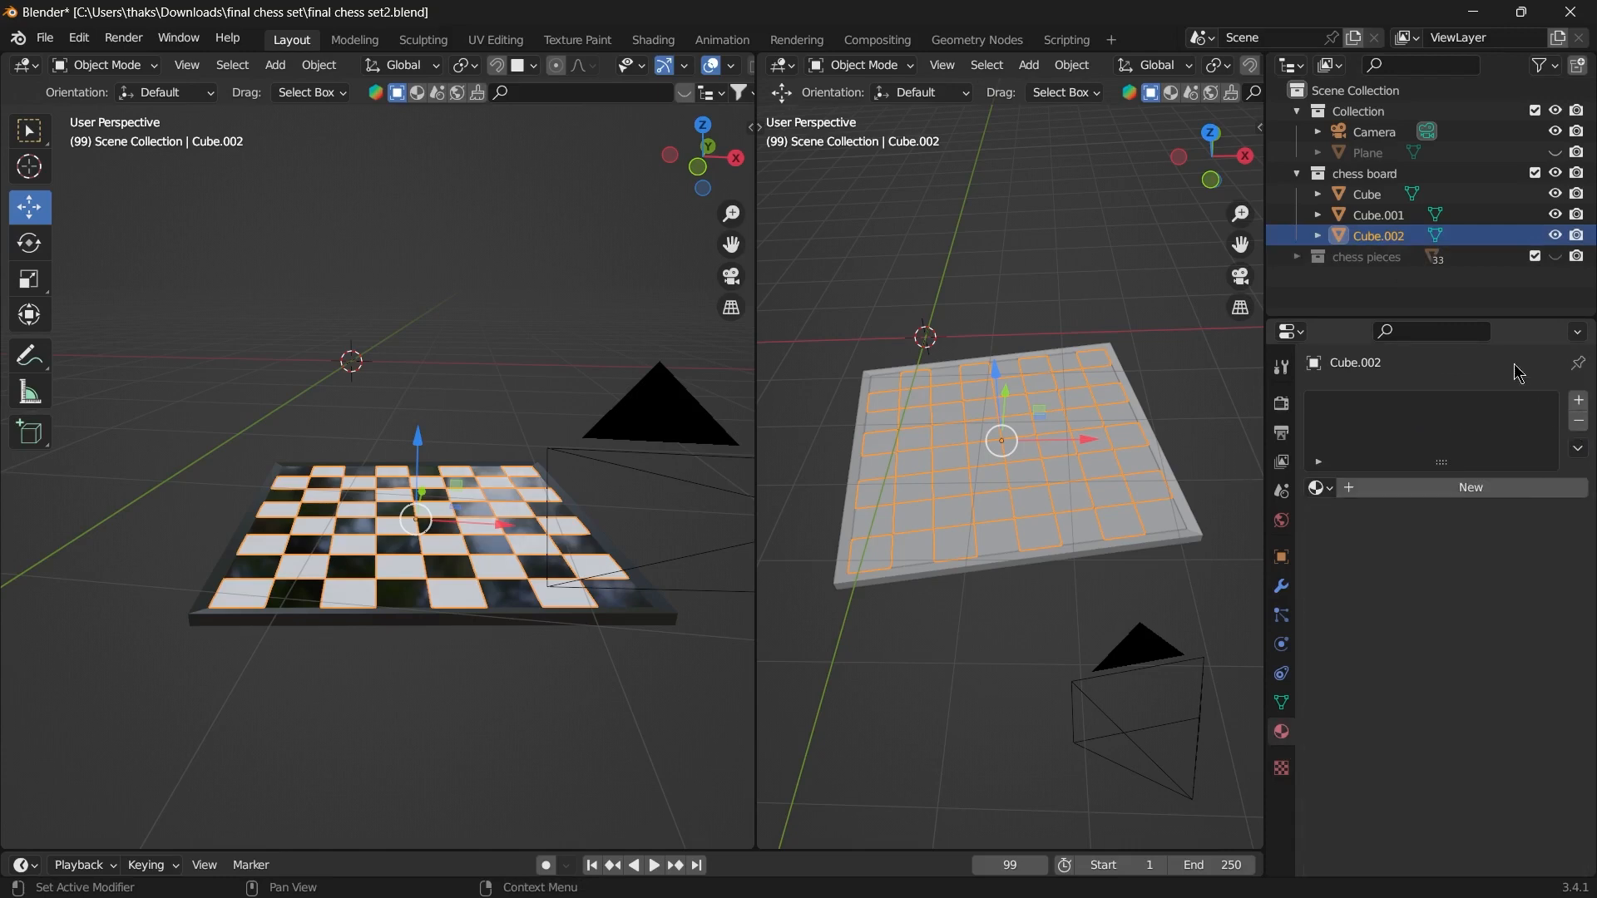
left_click(1412, 491)
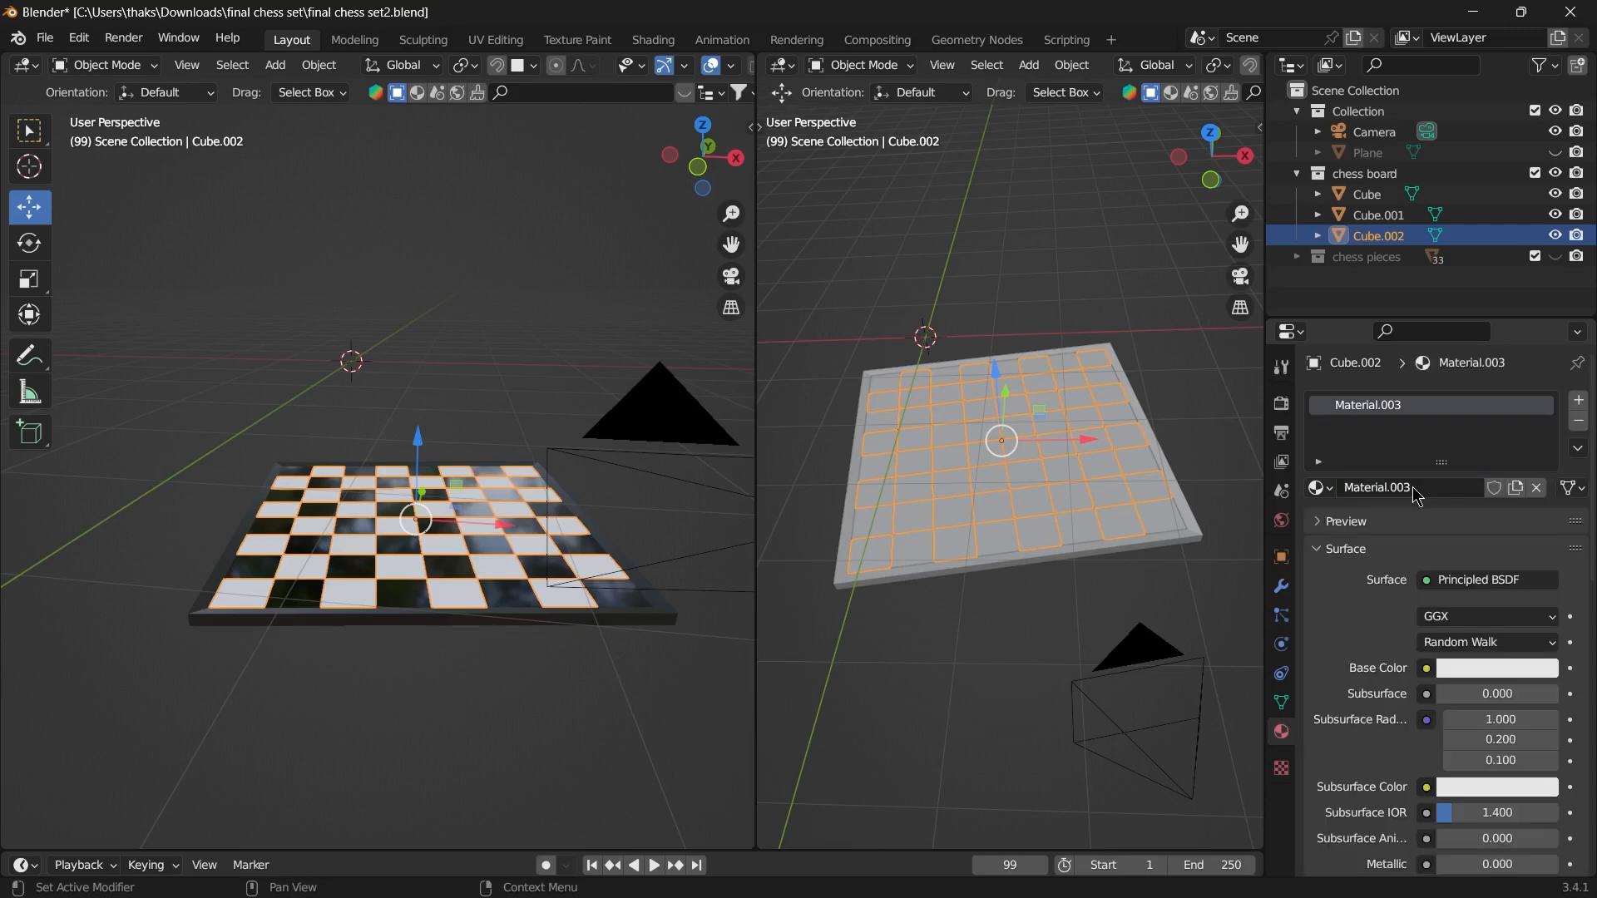
- Drive the new material's Emission colour with a Blackbody node
scroll(1356, 622, "down", 3)
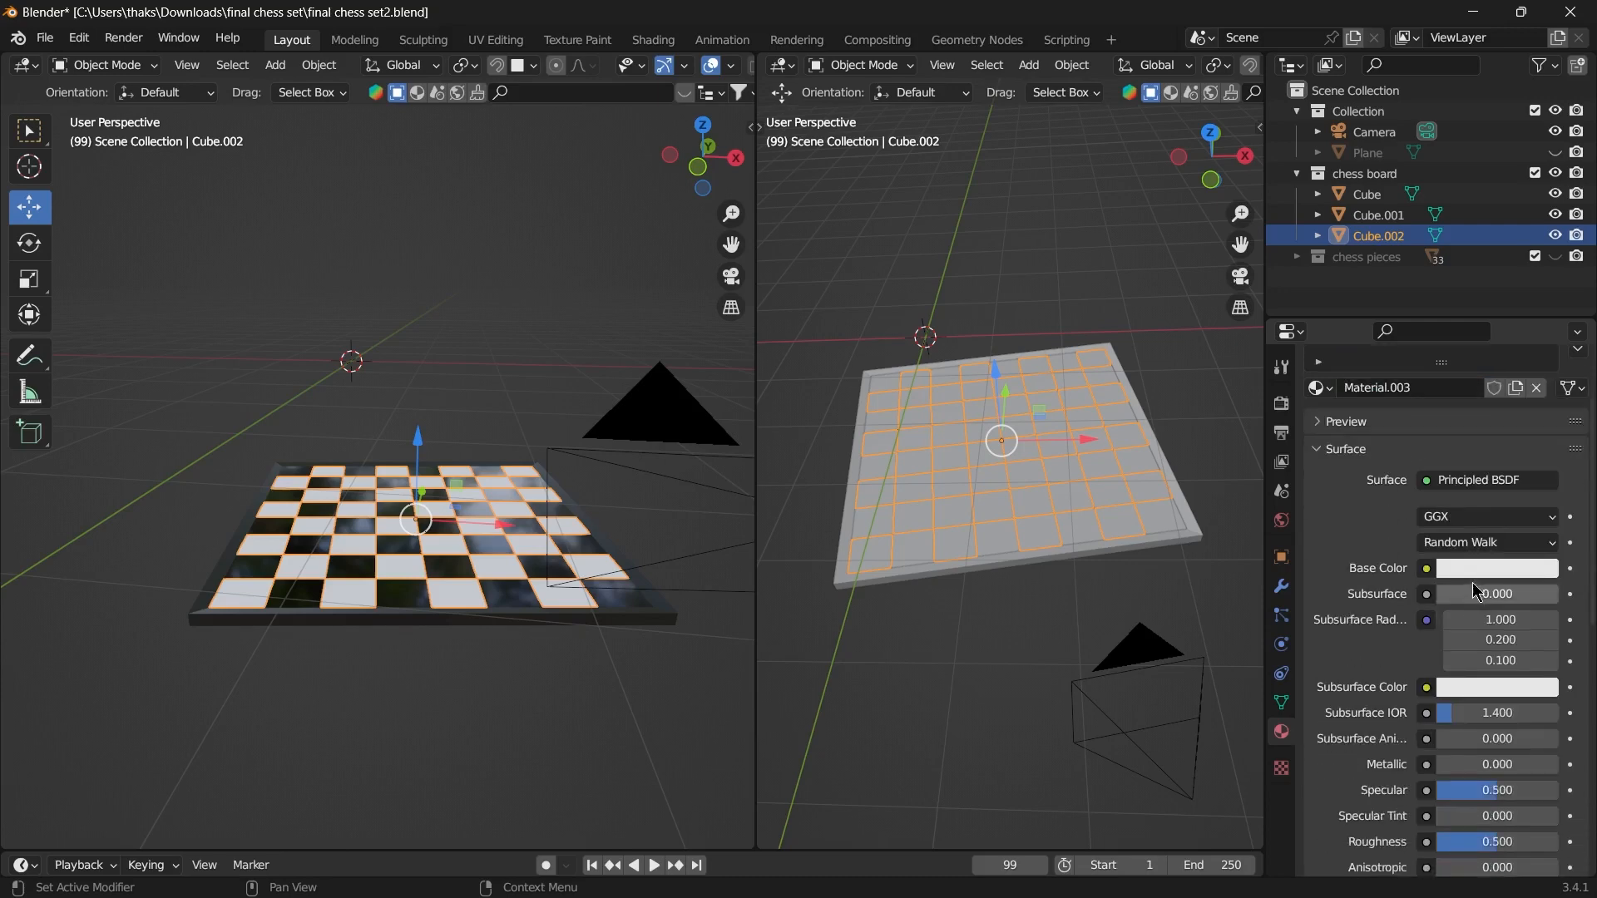
scroll(1359, 622, "down", 10)
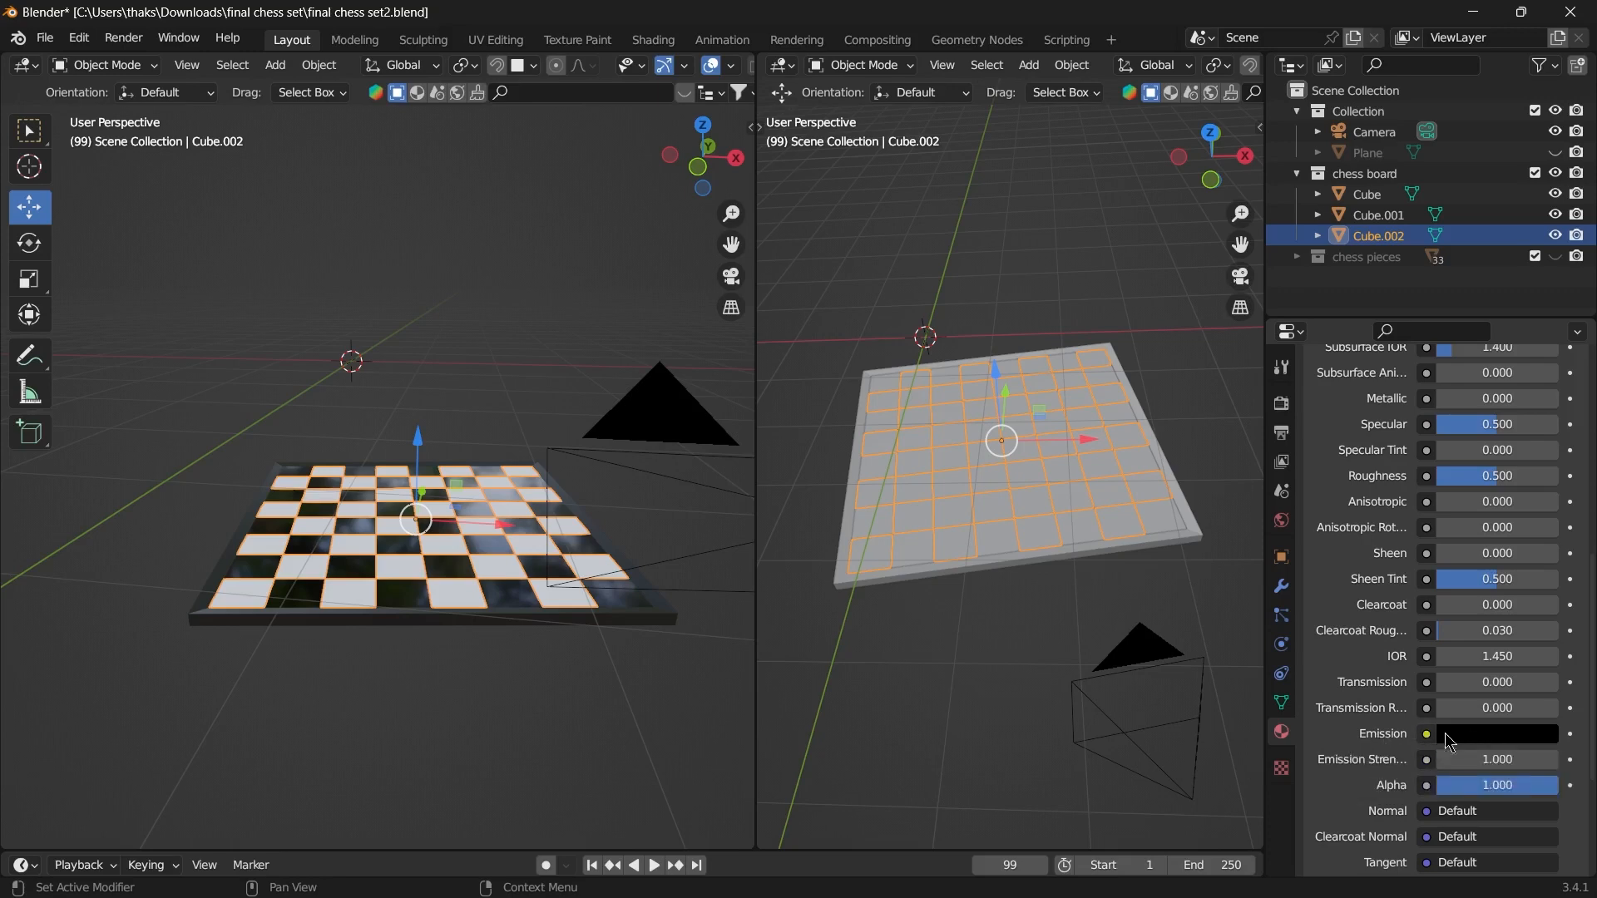
scroll(524, 637, "up", 1)
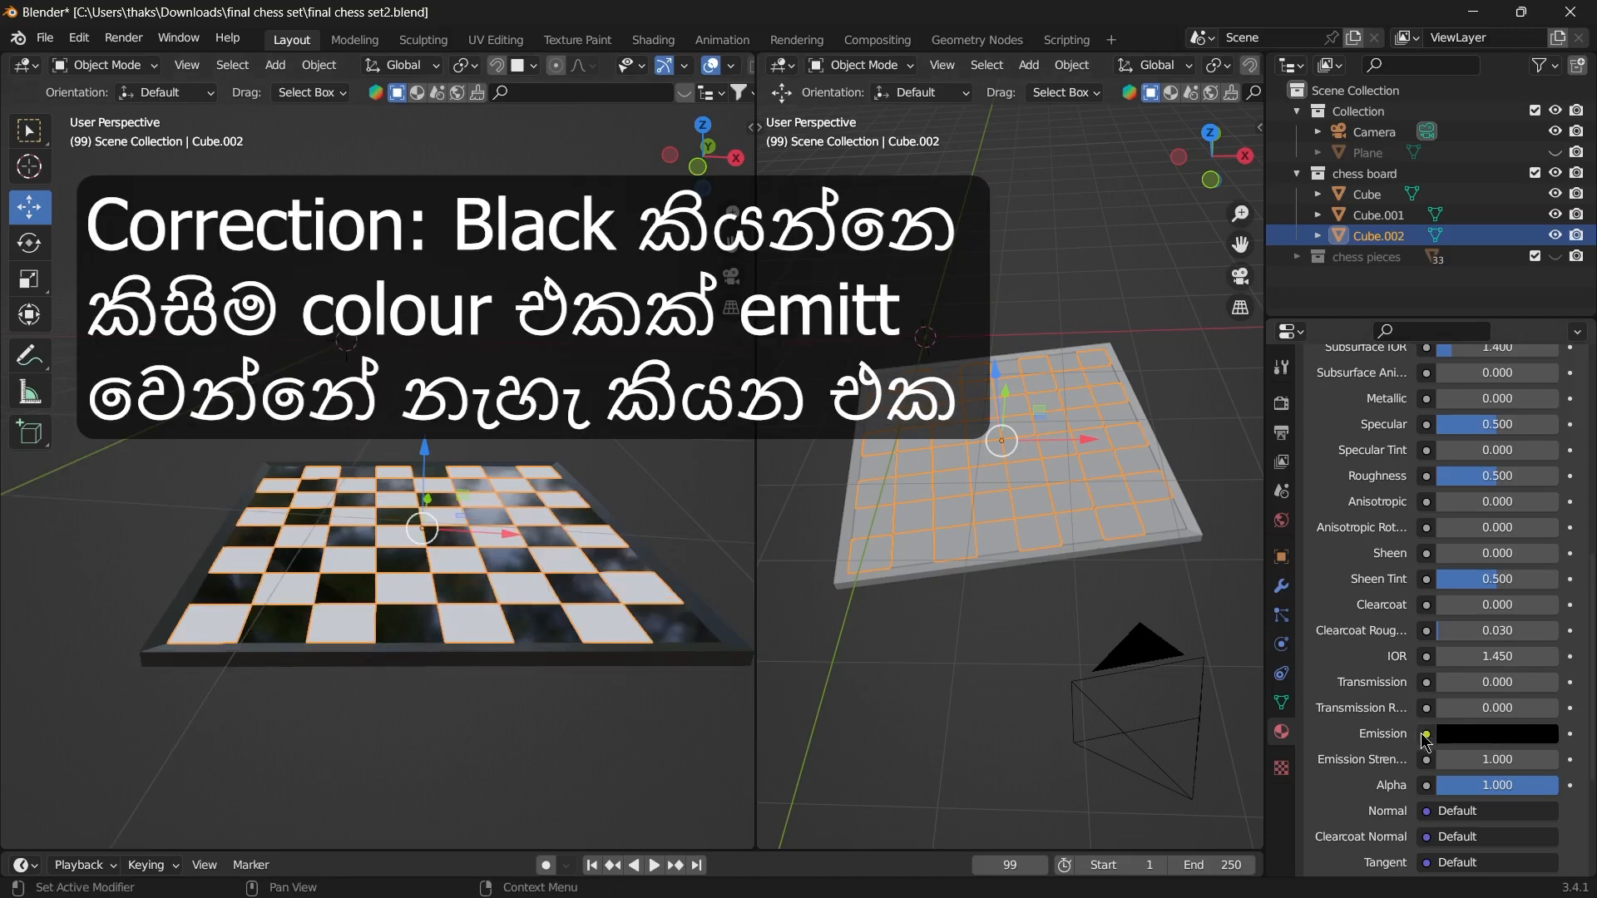
left_click(1427, 735)
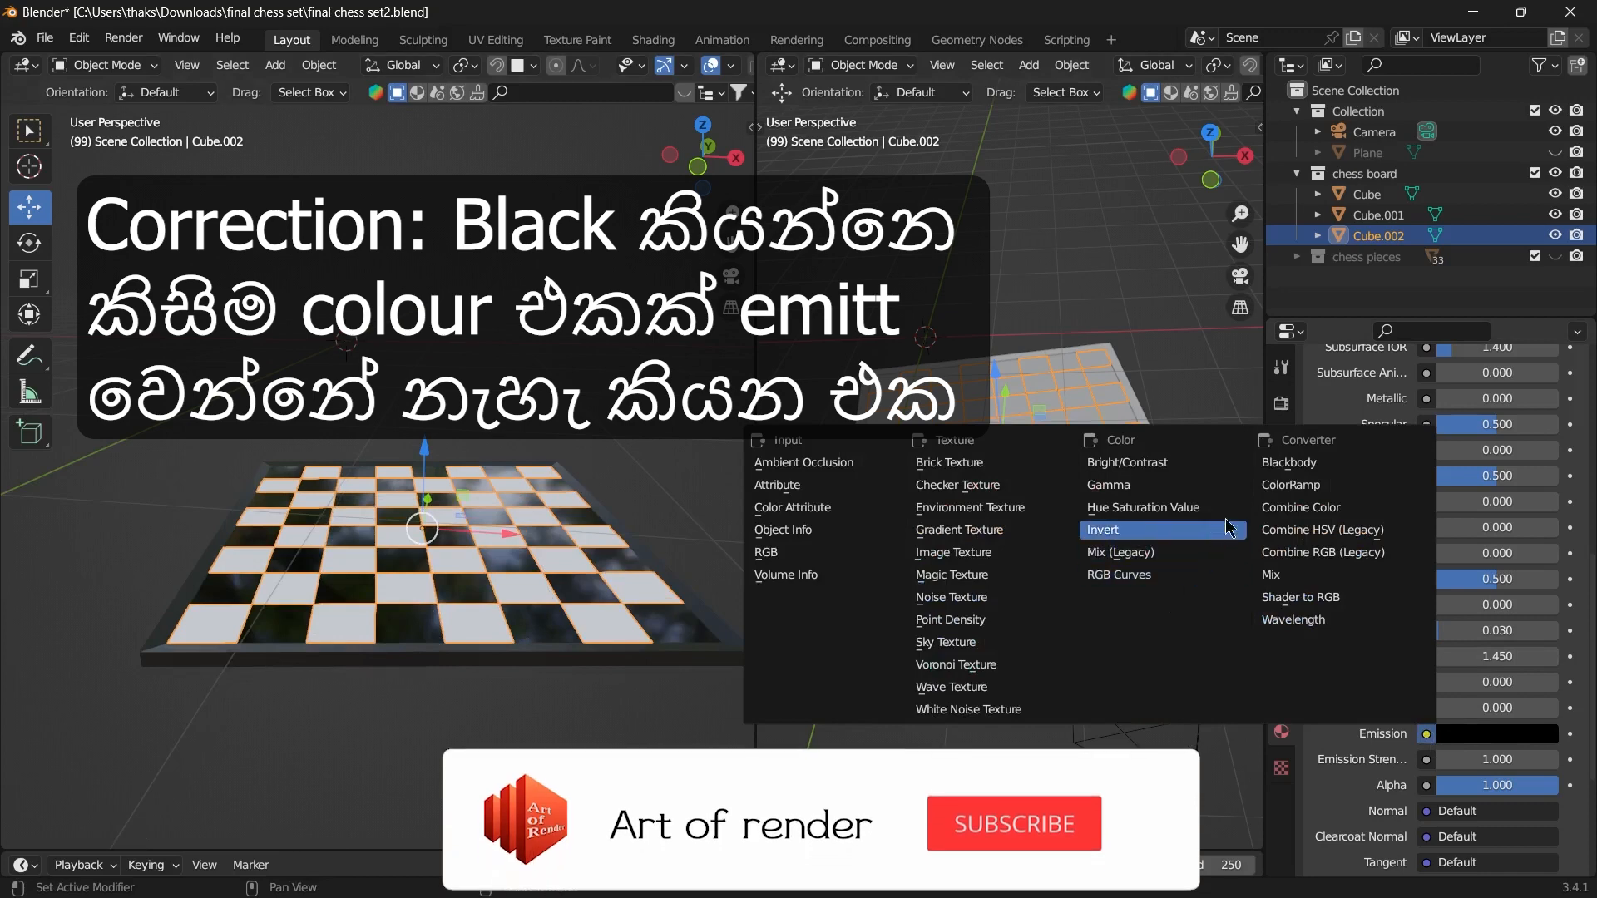
left_click(1288, 462)
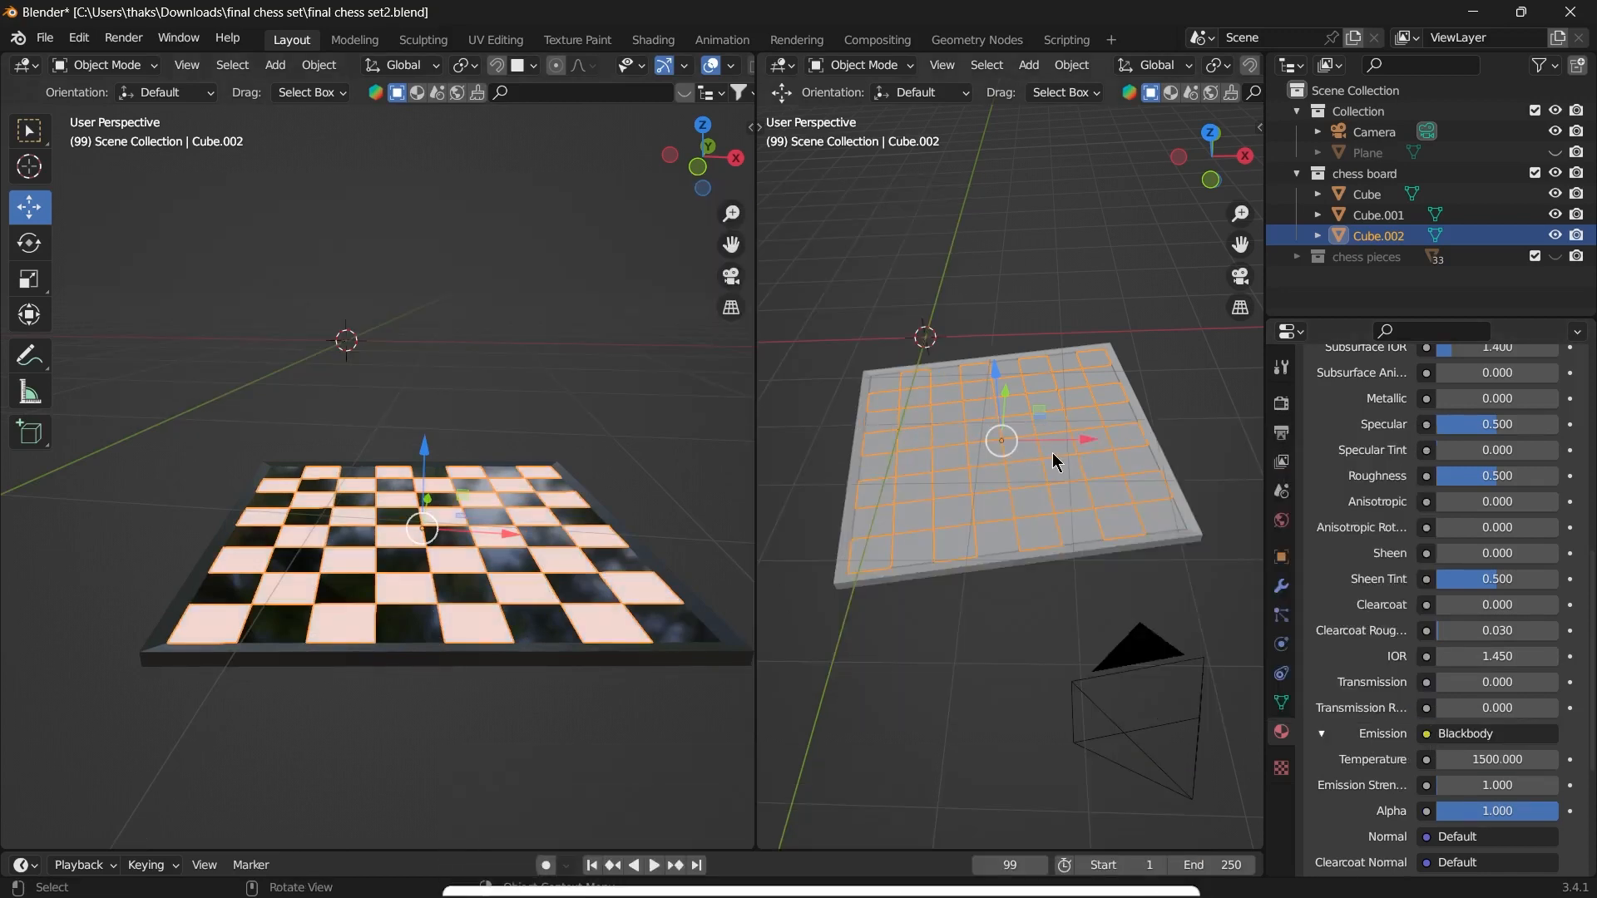
- Preview the board in Rendered shading in the second viewport and set the Blackbody emission temperature to 3000
key("z")
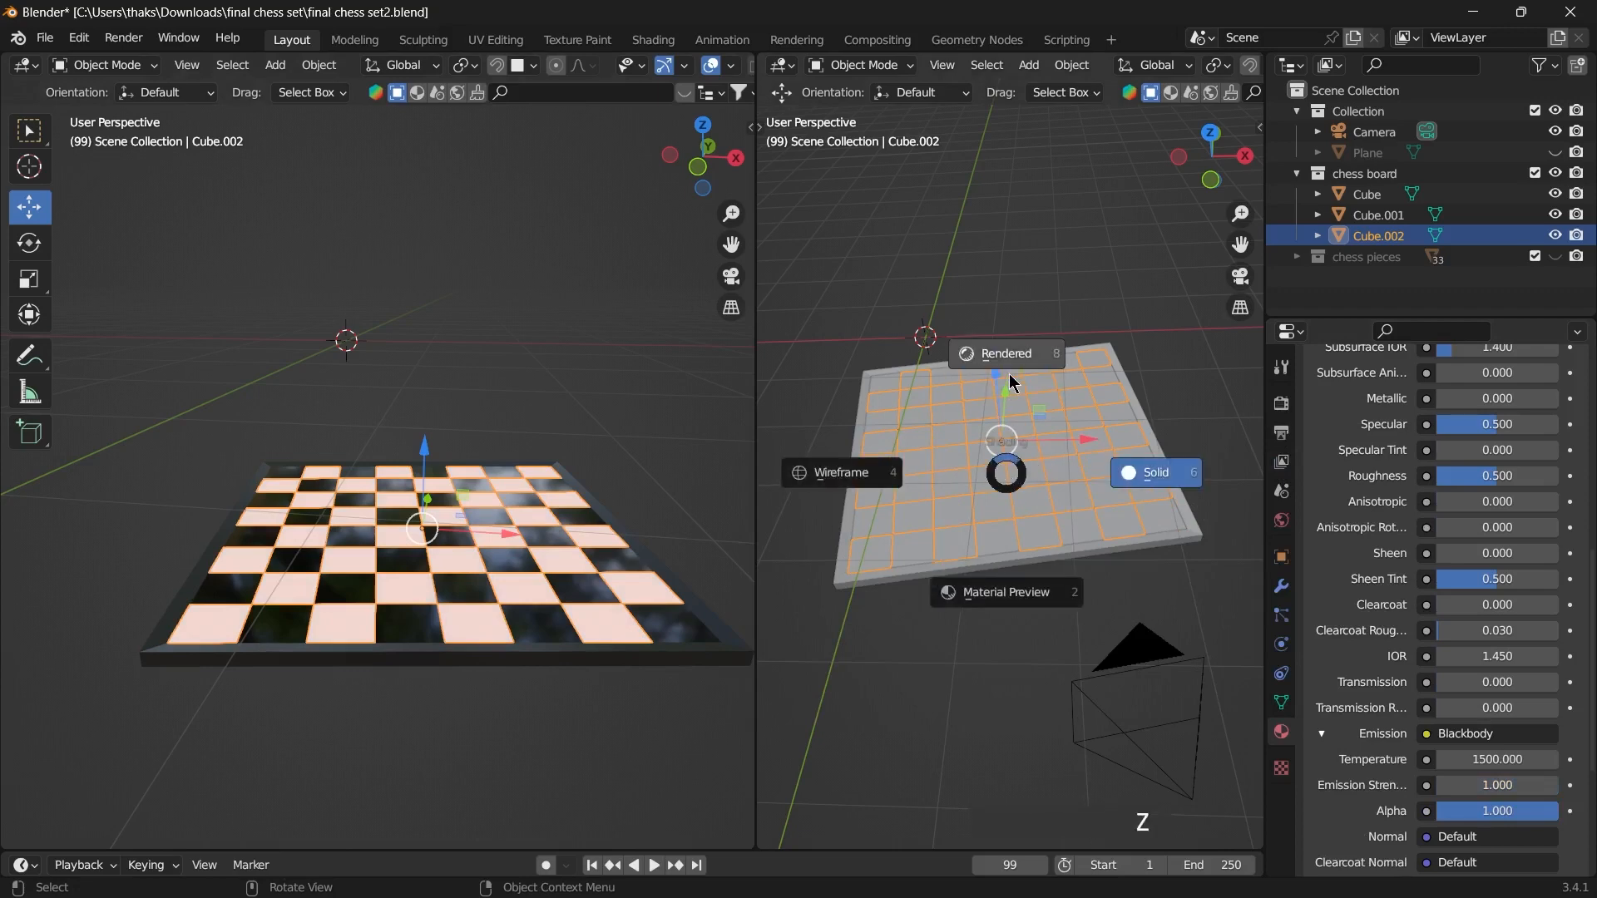
left_click(1025, 327)
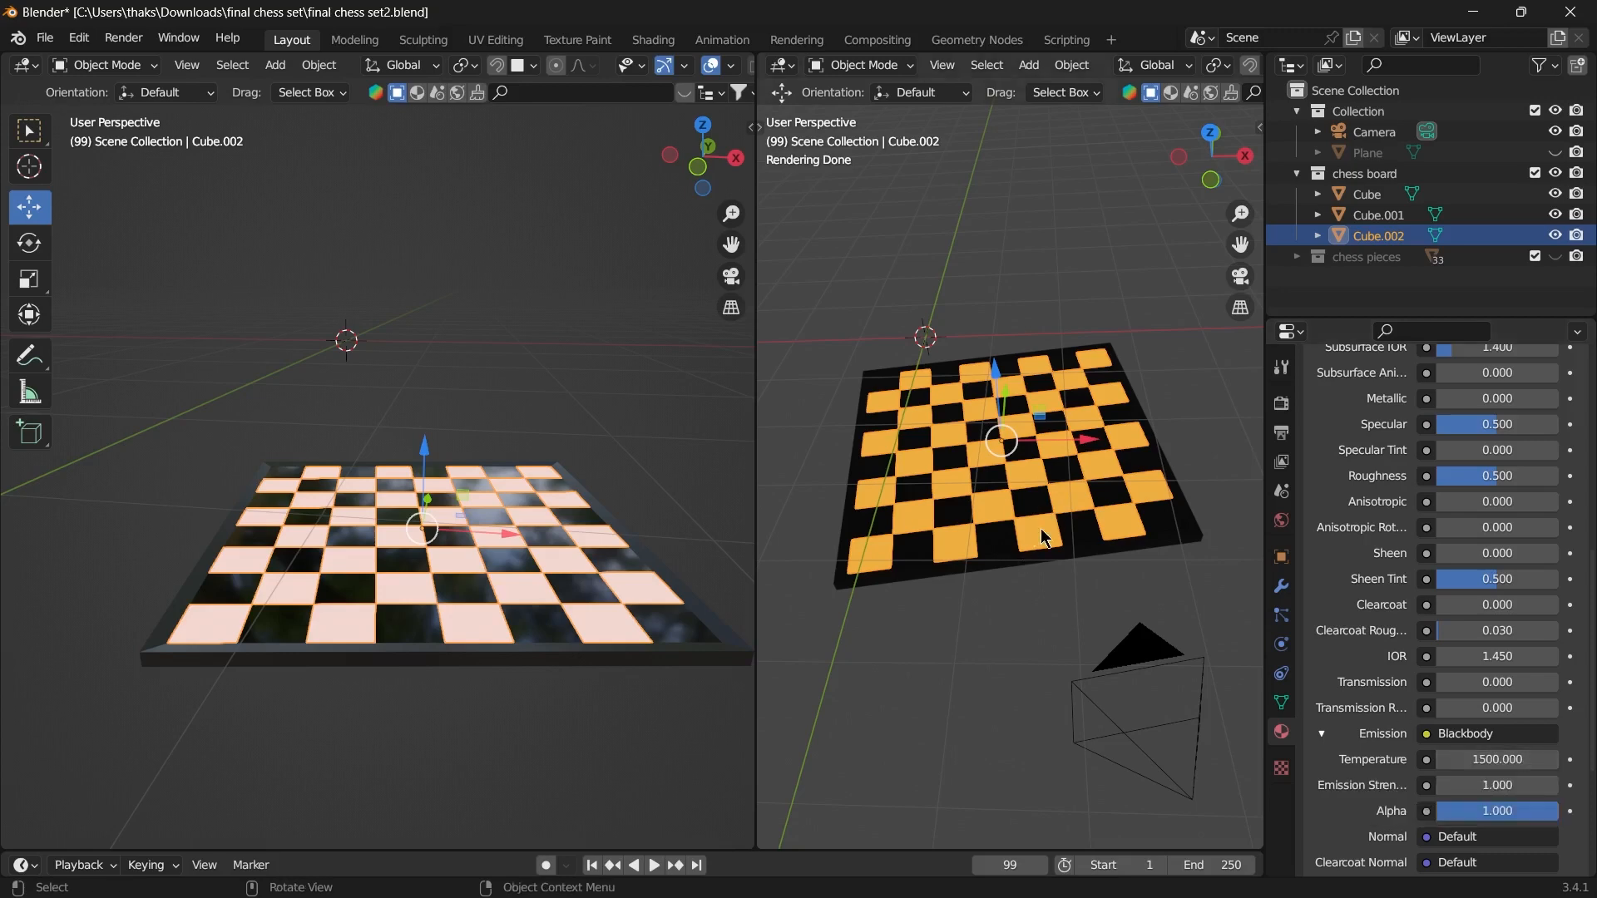
scroll(1046, 541, "up", 4)
left_click(1496, 760)
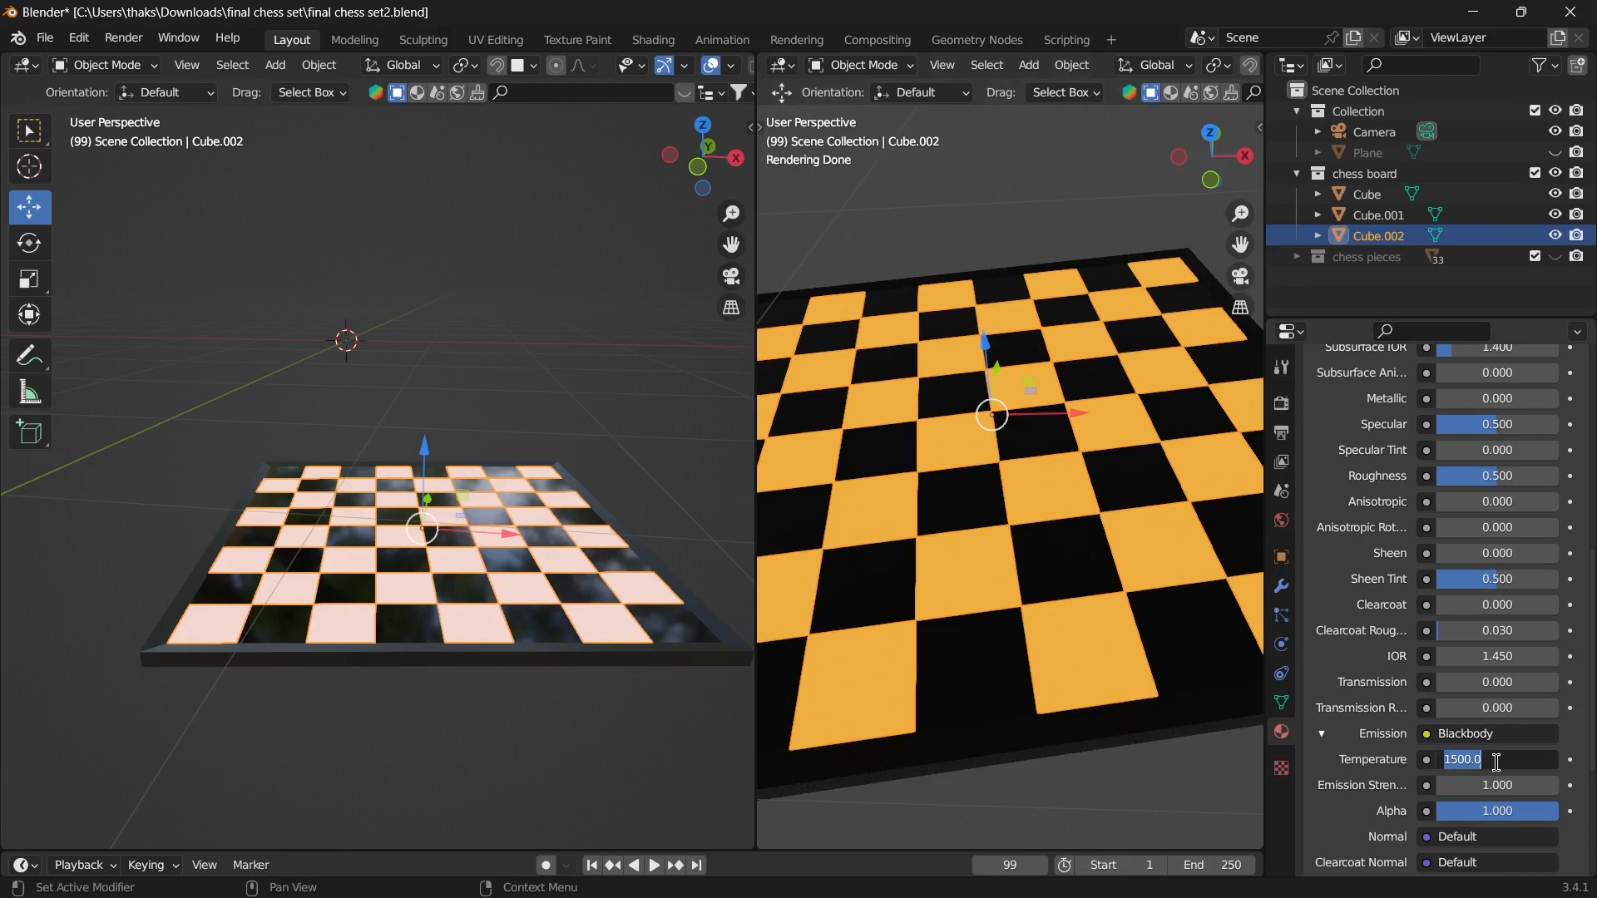
type("3000")
key("Return")
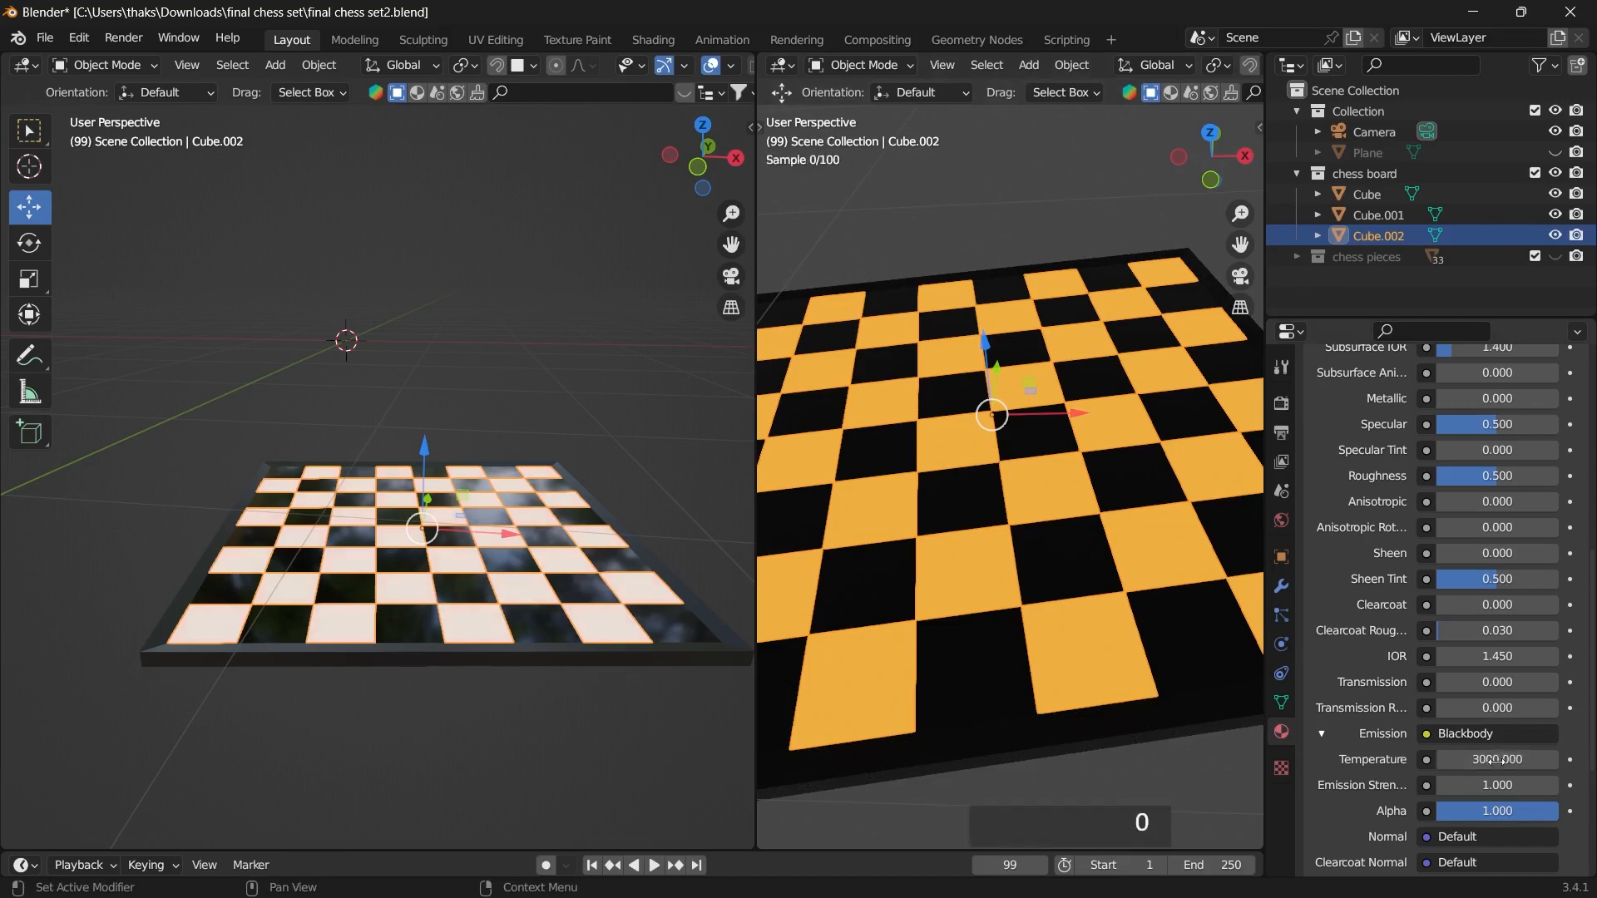
scroll(1085, 652, "down", 3)
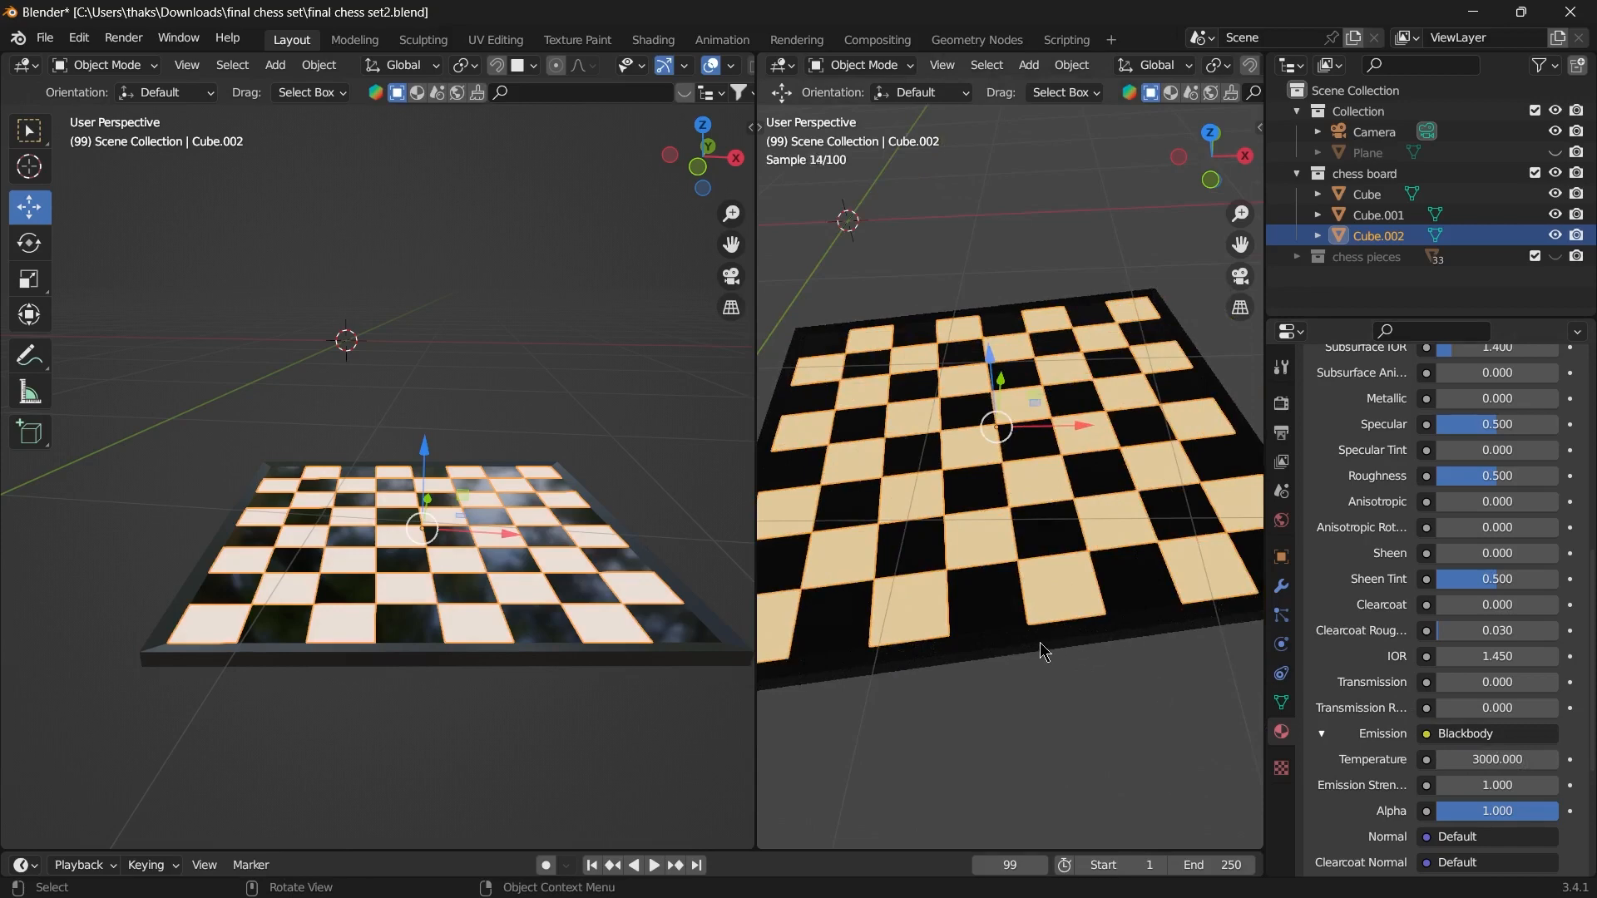
scroll(1417, 485, "up", 5)
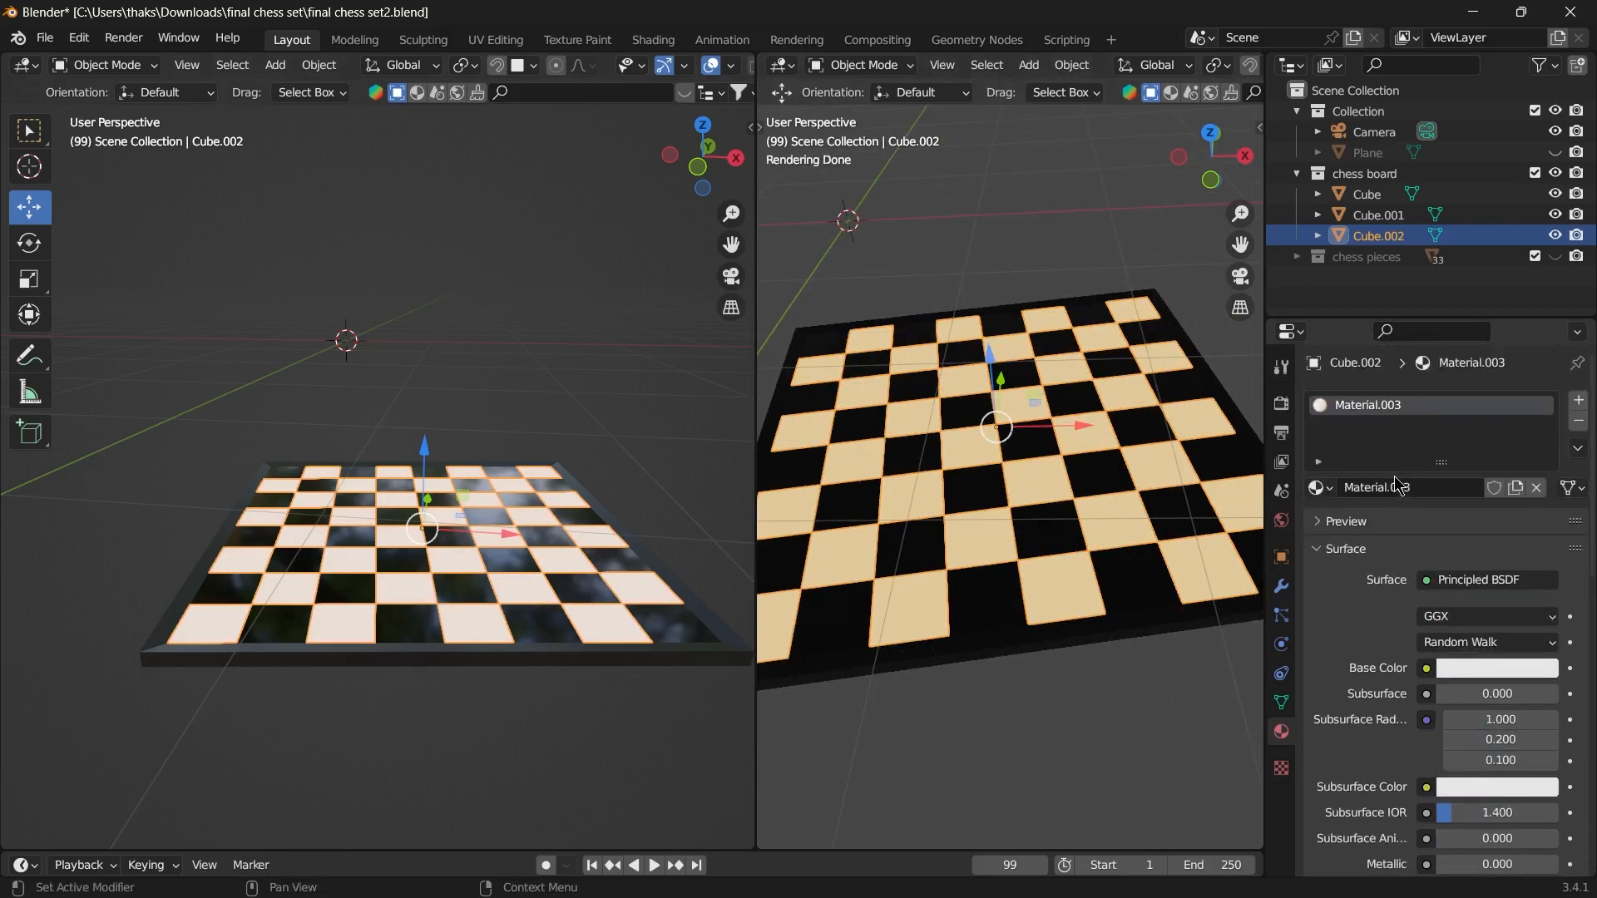
- Switch both viewports to Solid shading
scroll(354, 662, "up", 3)
scroll(349, 670, "down", 3)
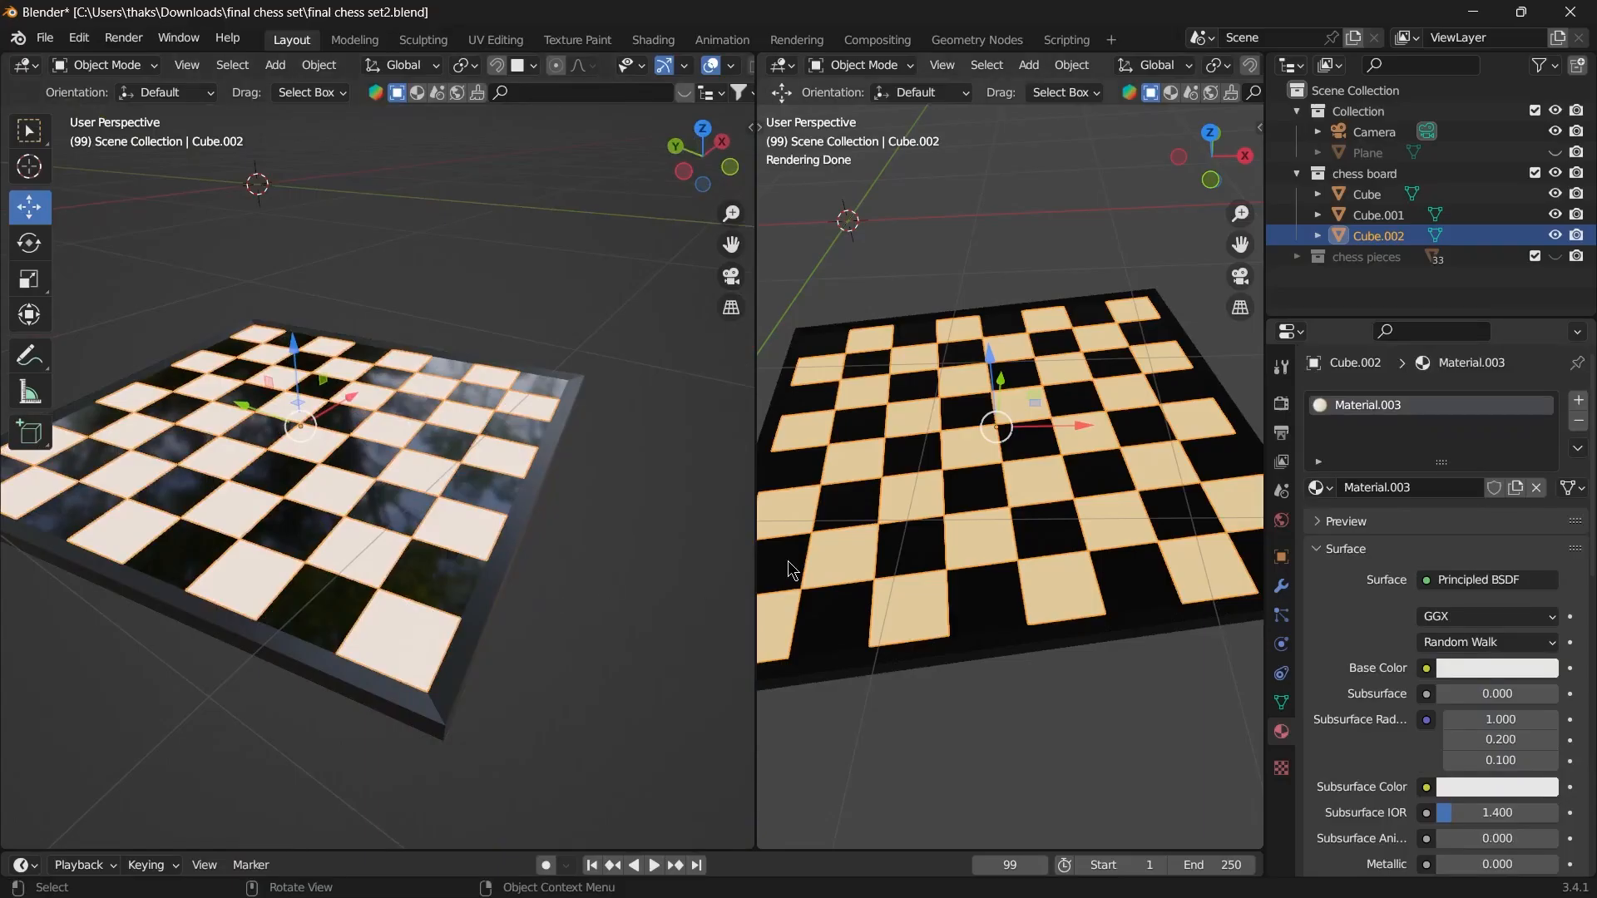
key("z")
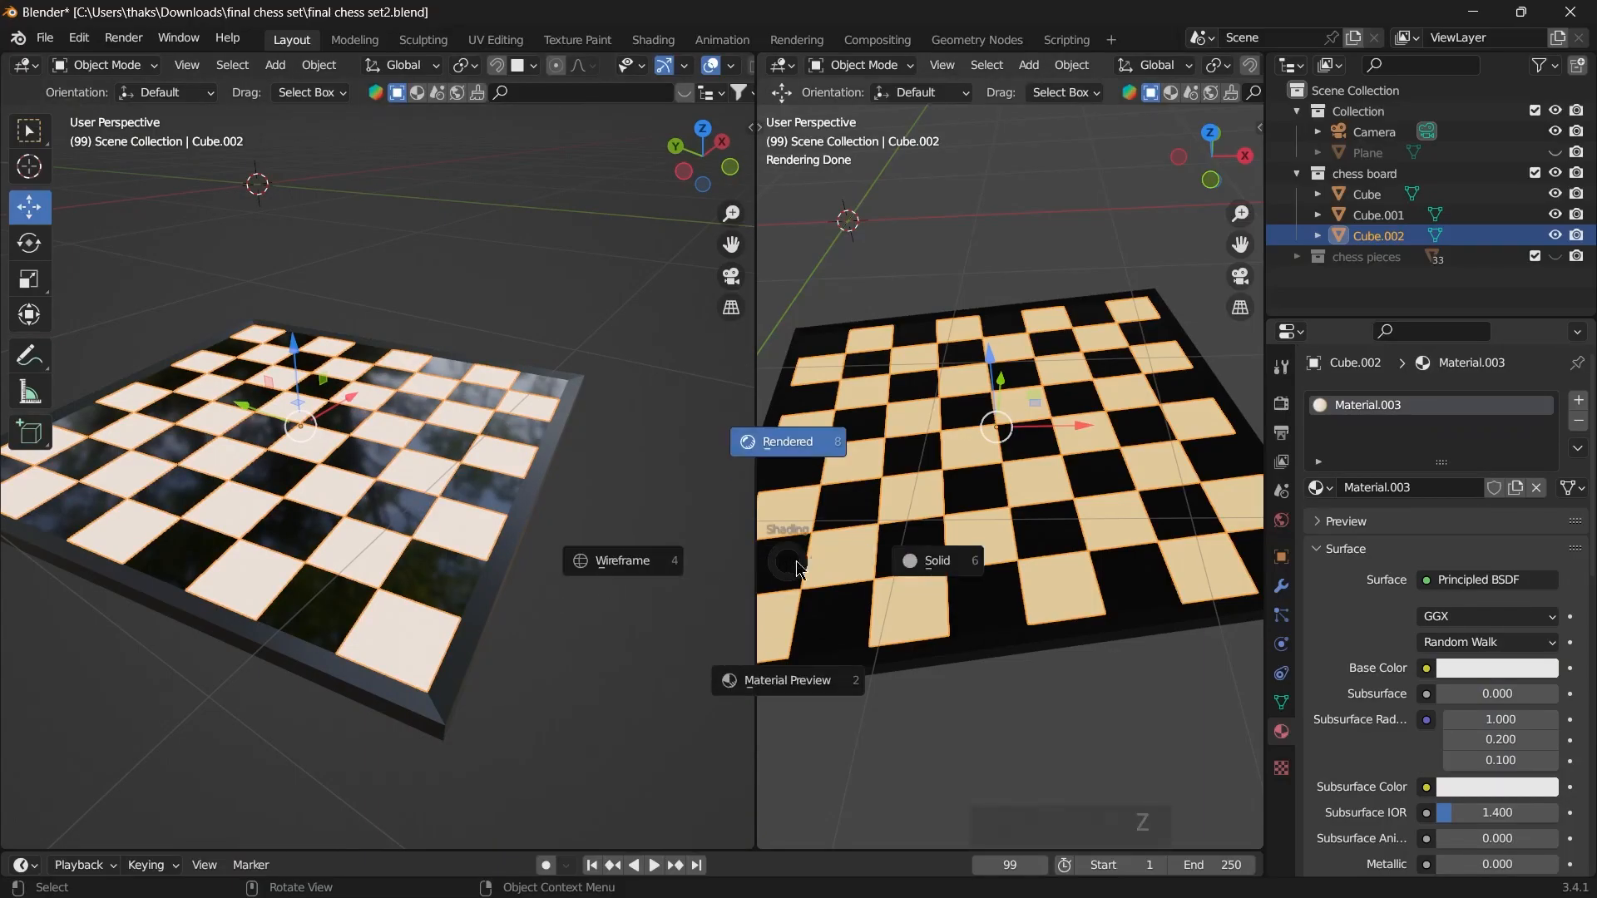
left_click(913, 561)
key("z")
left_click(580, 574)
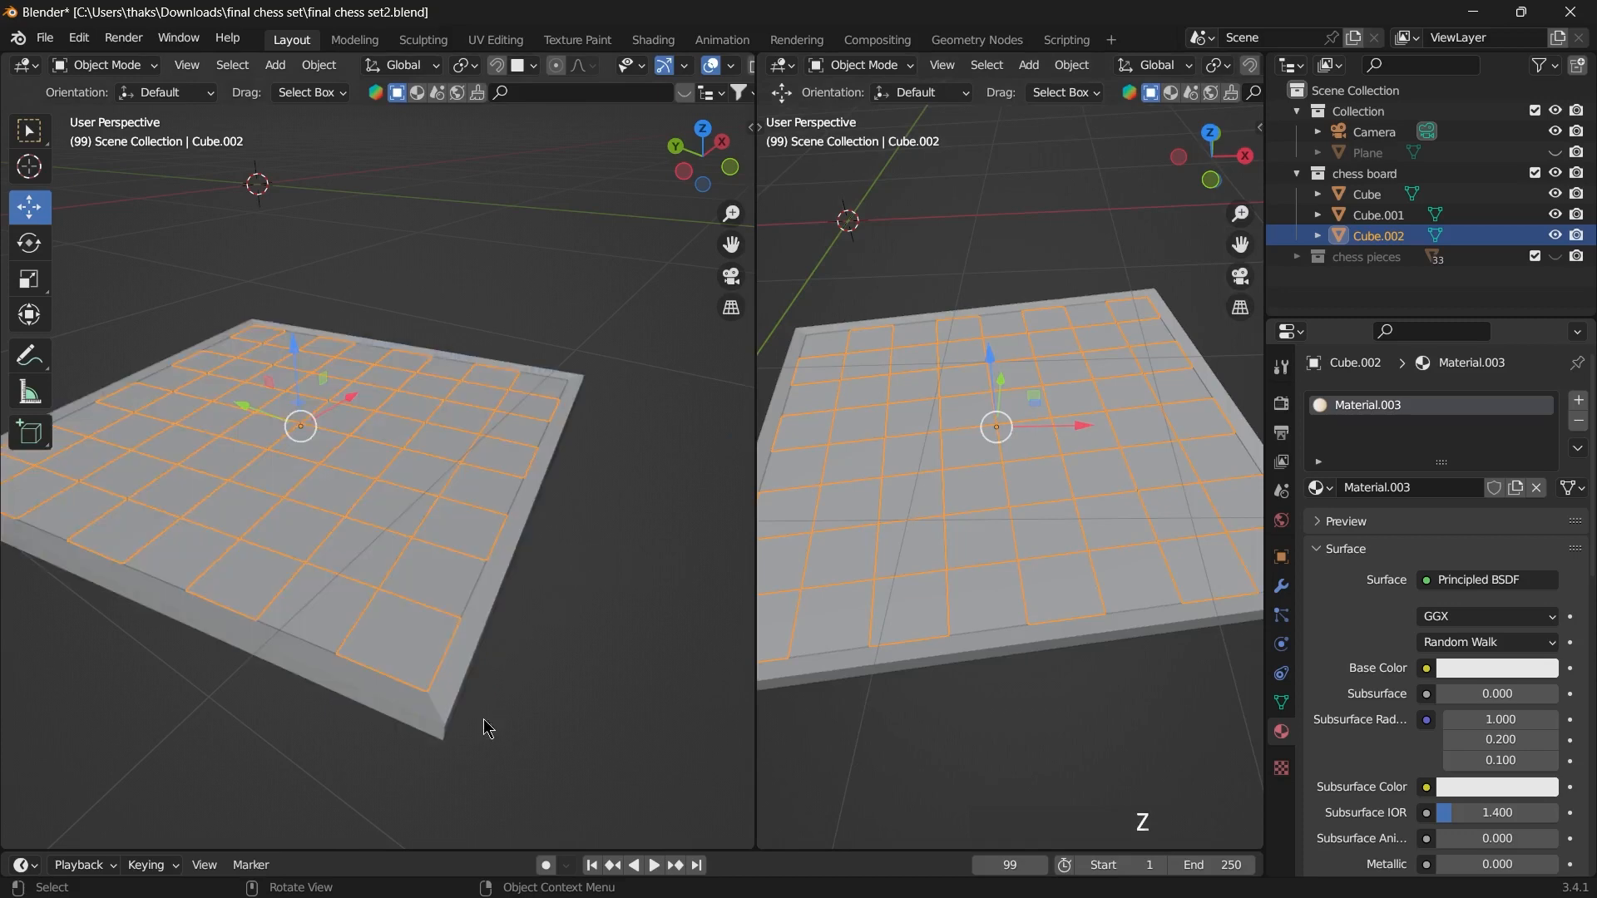
- Select the chess board's frame object and enter Edit Mode on it
scroll(472, 722, "up", 2)
left_click(563, 721)
scroll(562, 721, "down", 2)
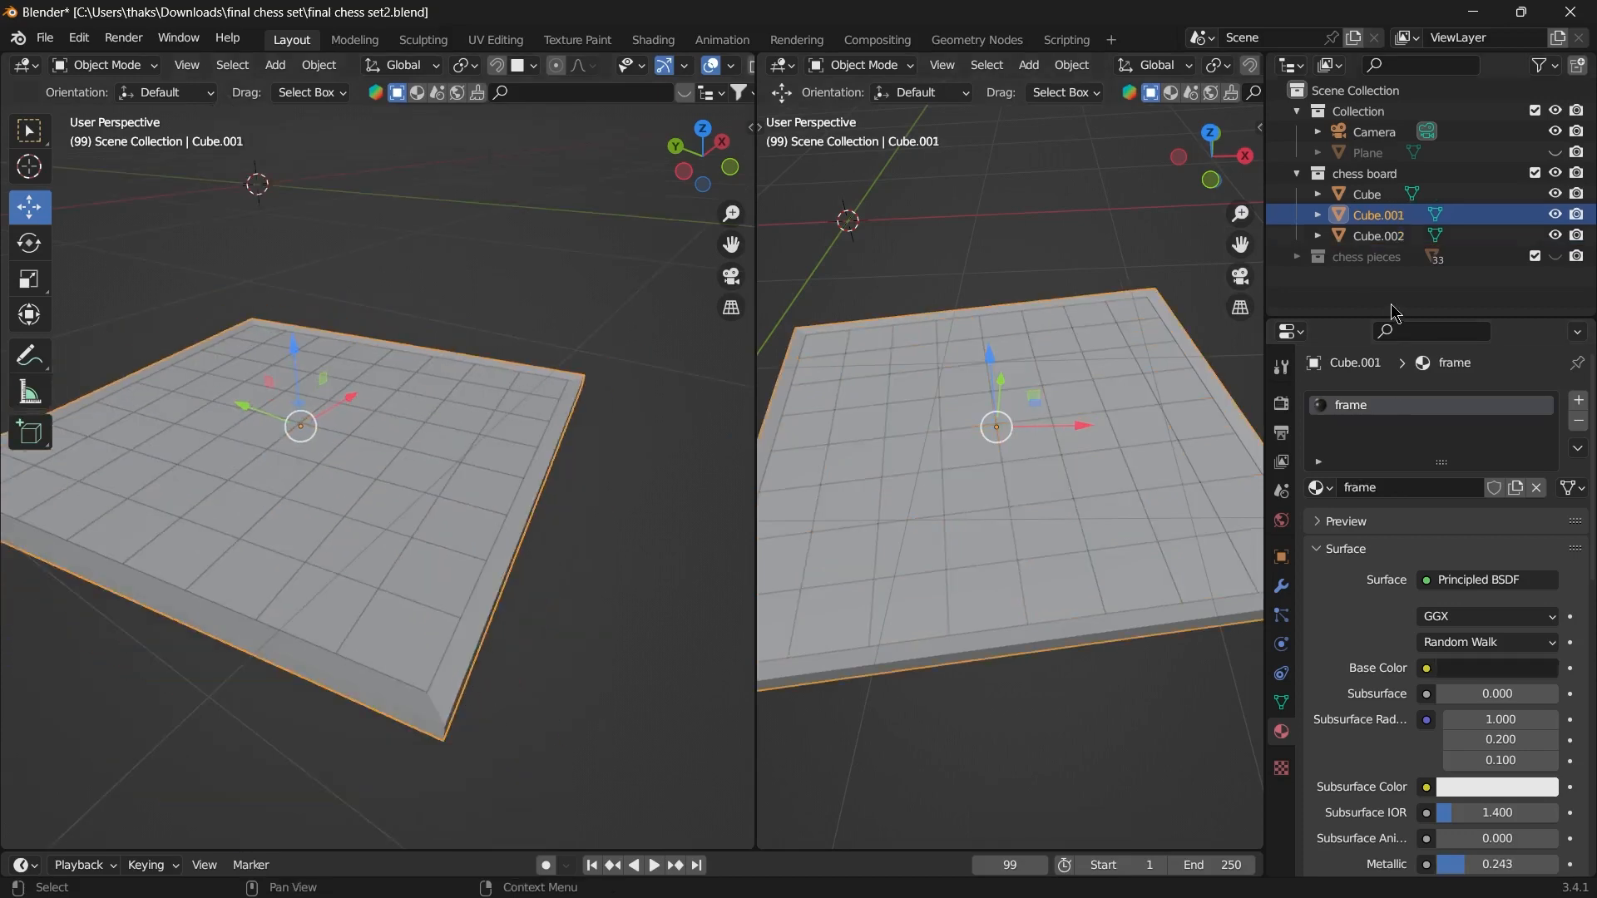
key("Tab")
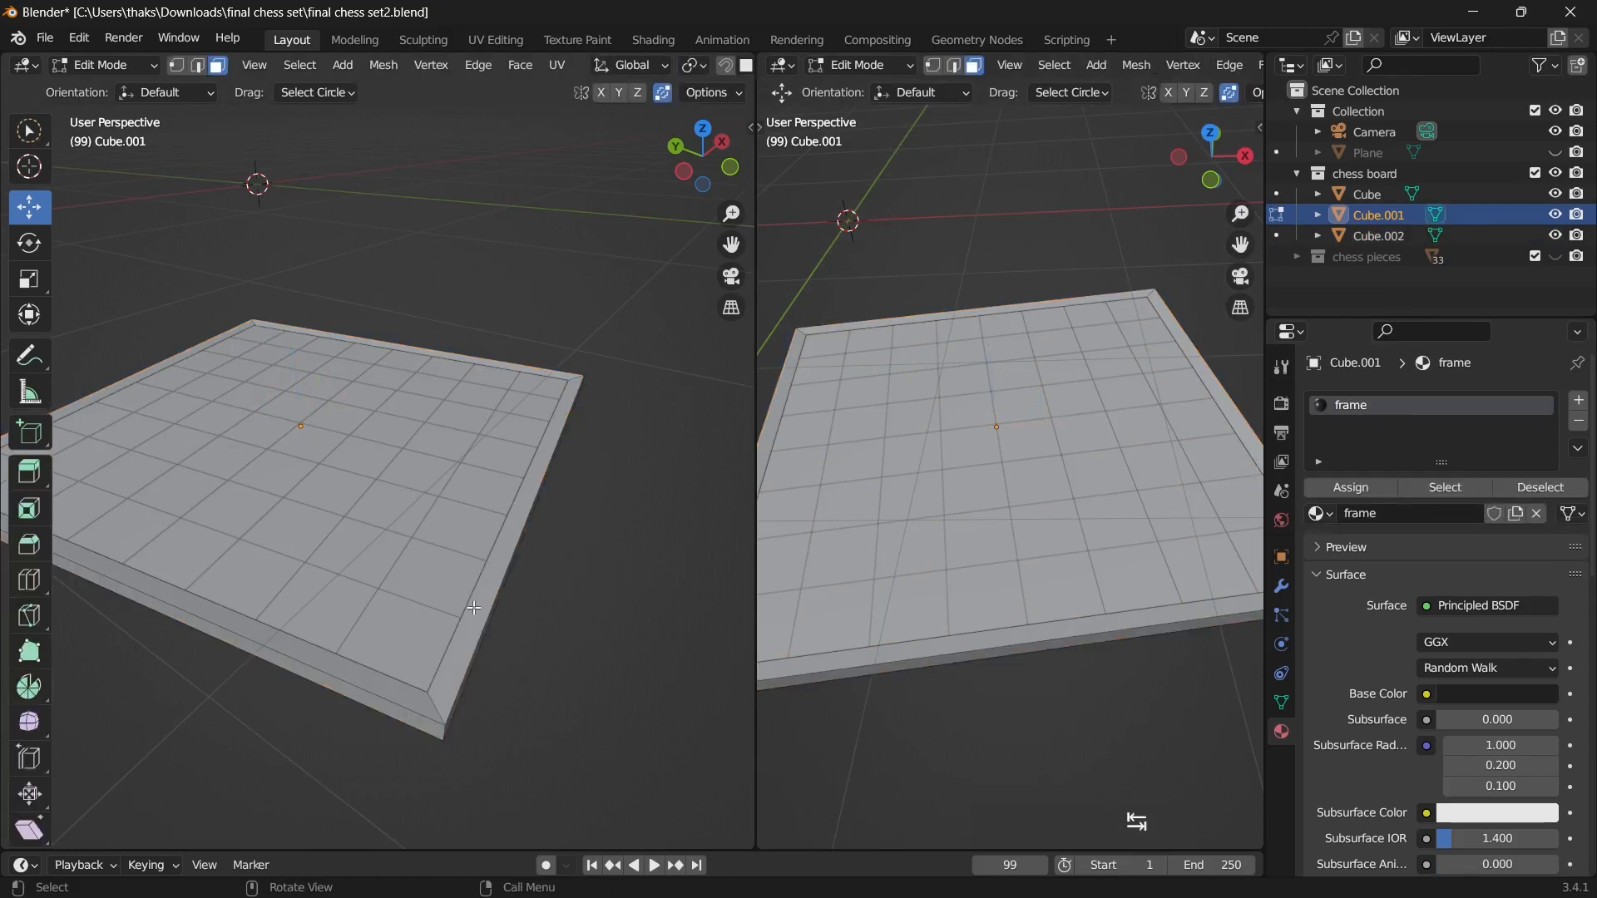
scroll(500, 580, "up", 4)
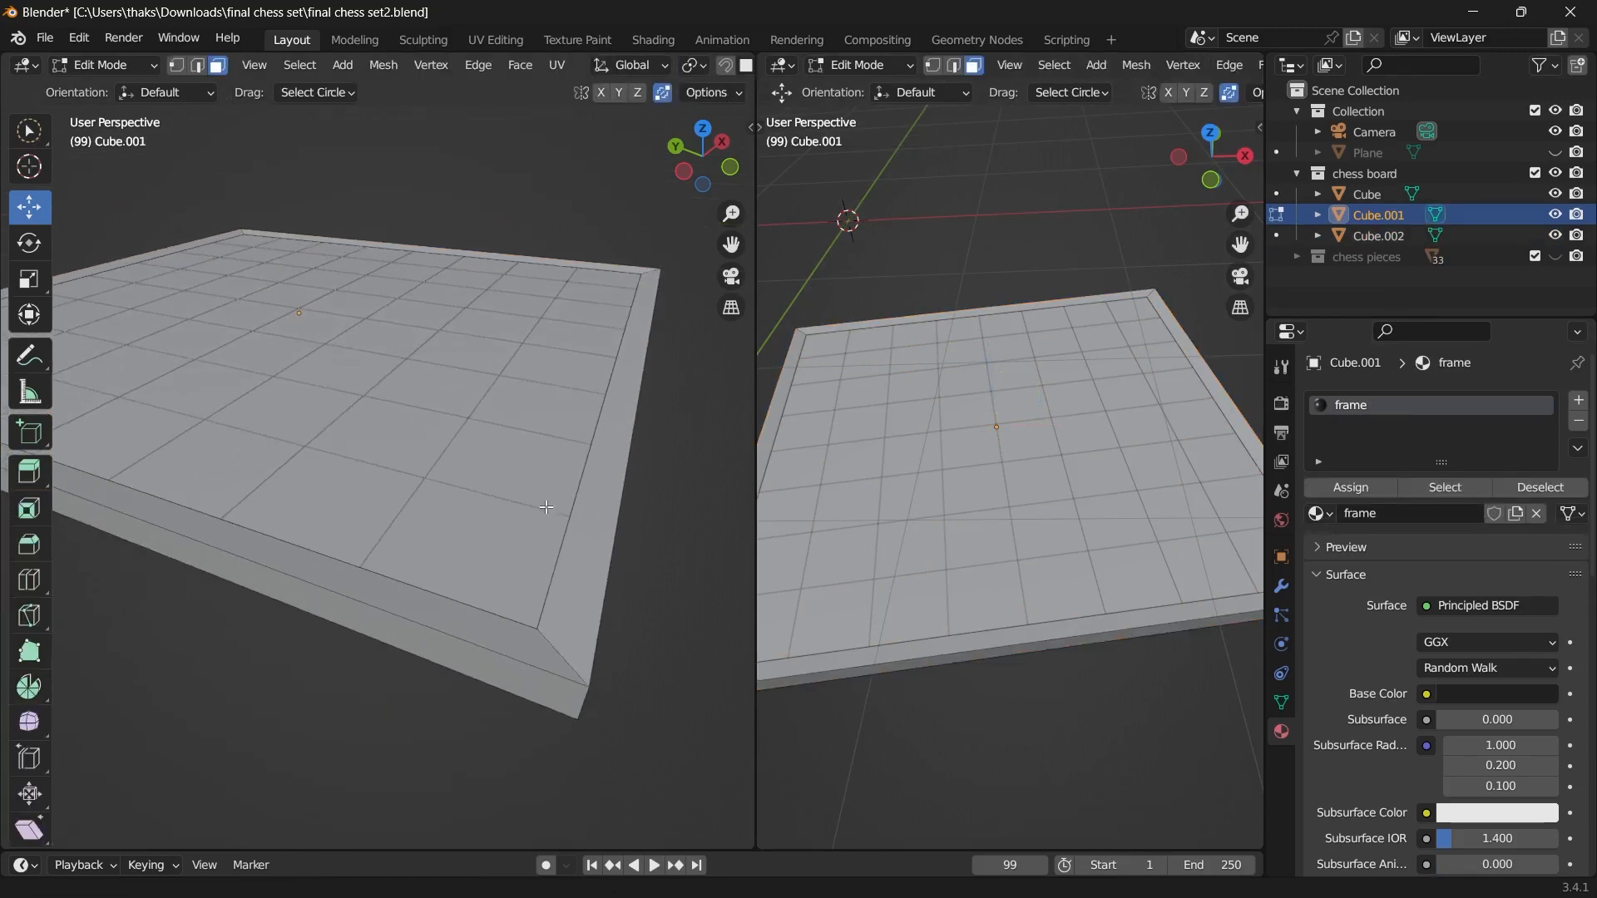
scroll(569, 542, "up", 2)
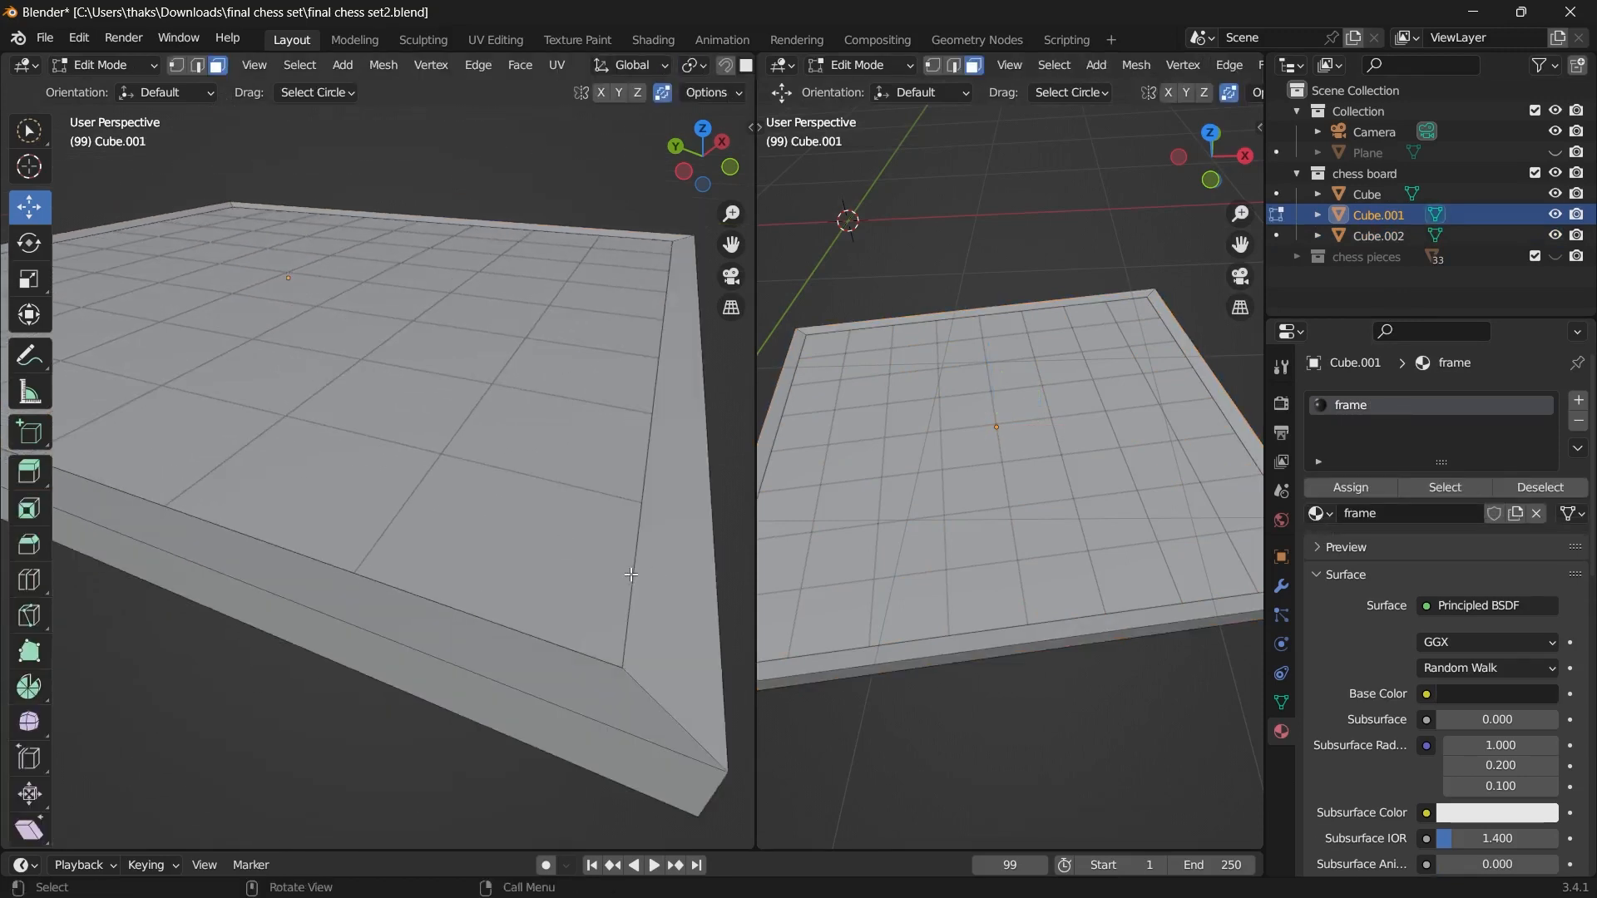
- Add two loop cuts around the frame's top face, near its inner edge (factor about 0.802) and outer edge (factor about -0.810)
key("2")
left_click(637, 574)
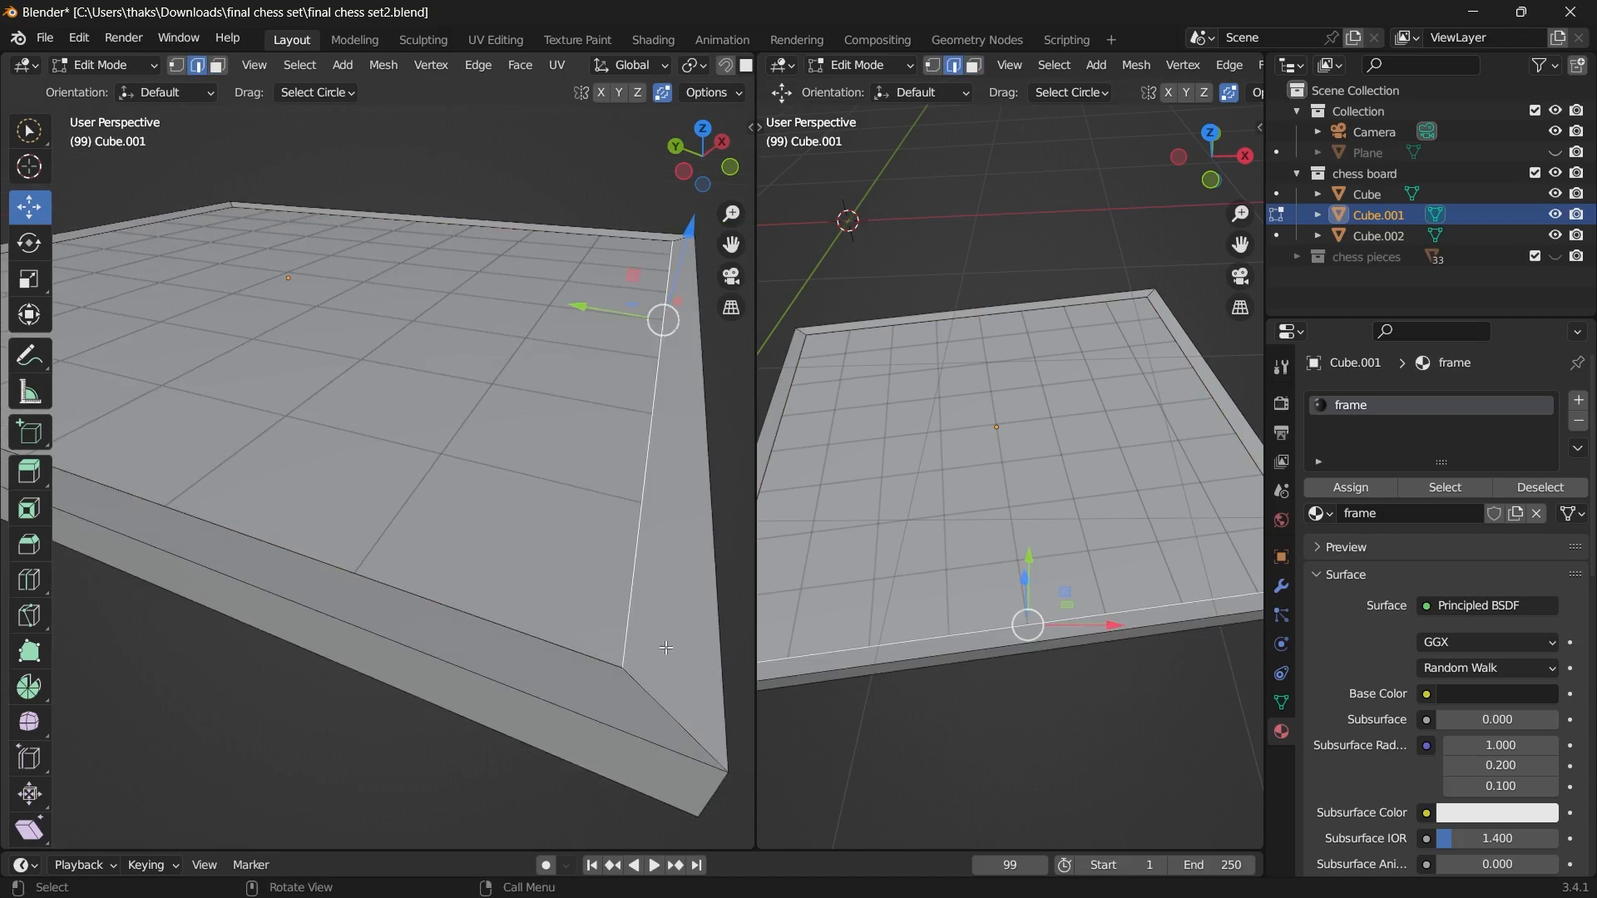
key("ctrl+r")
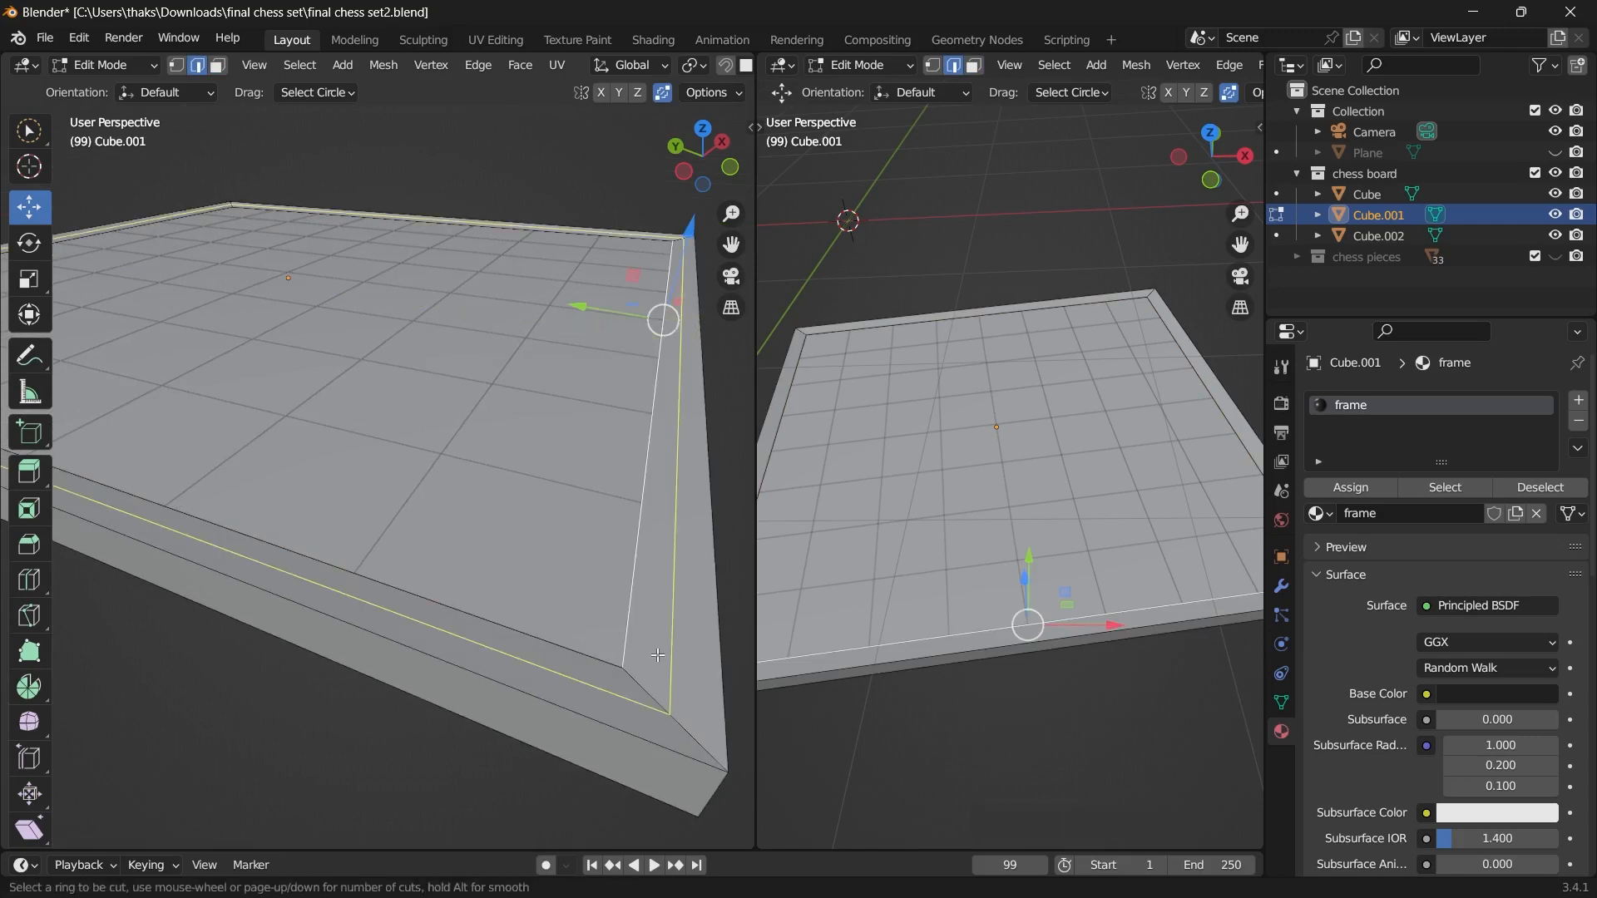
left_click(666, 661)
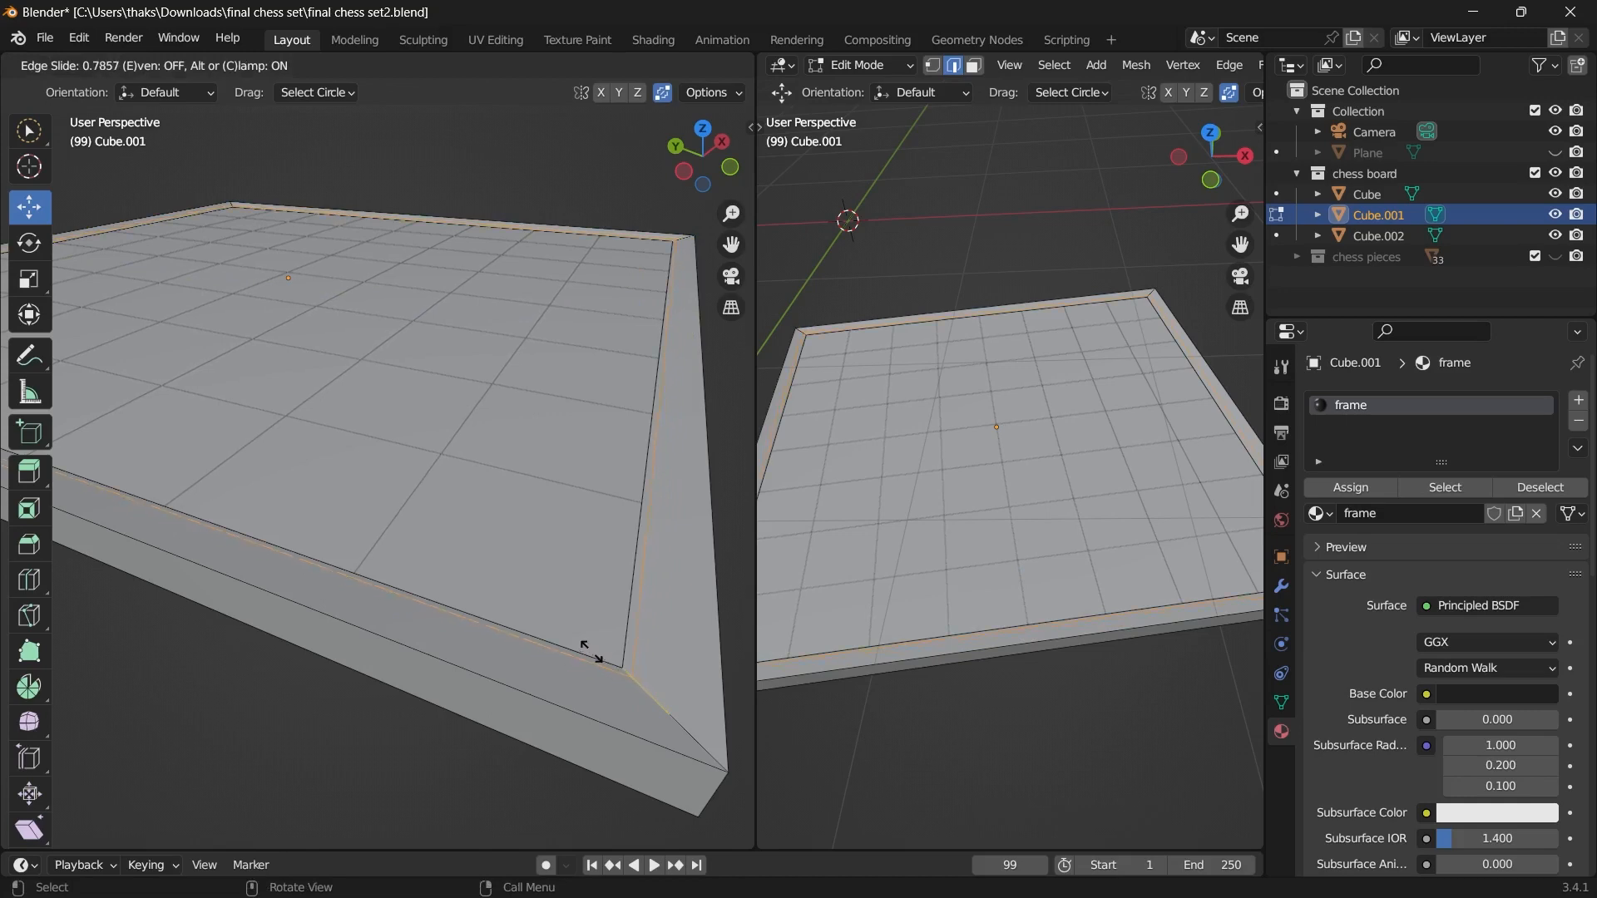
left_click(590, 651)
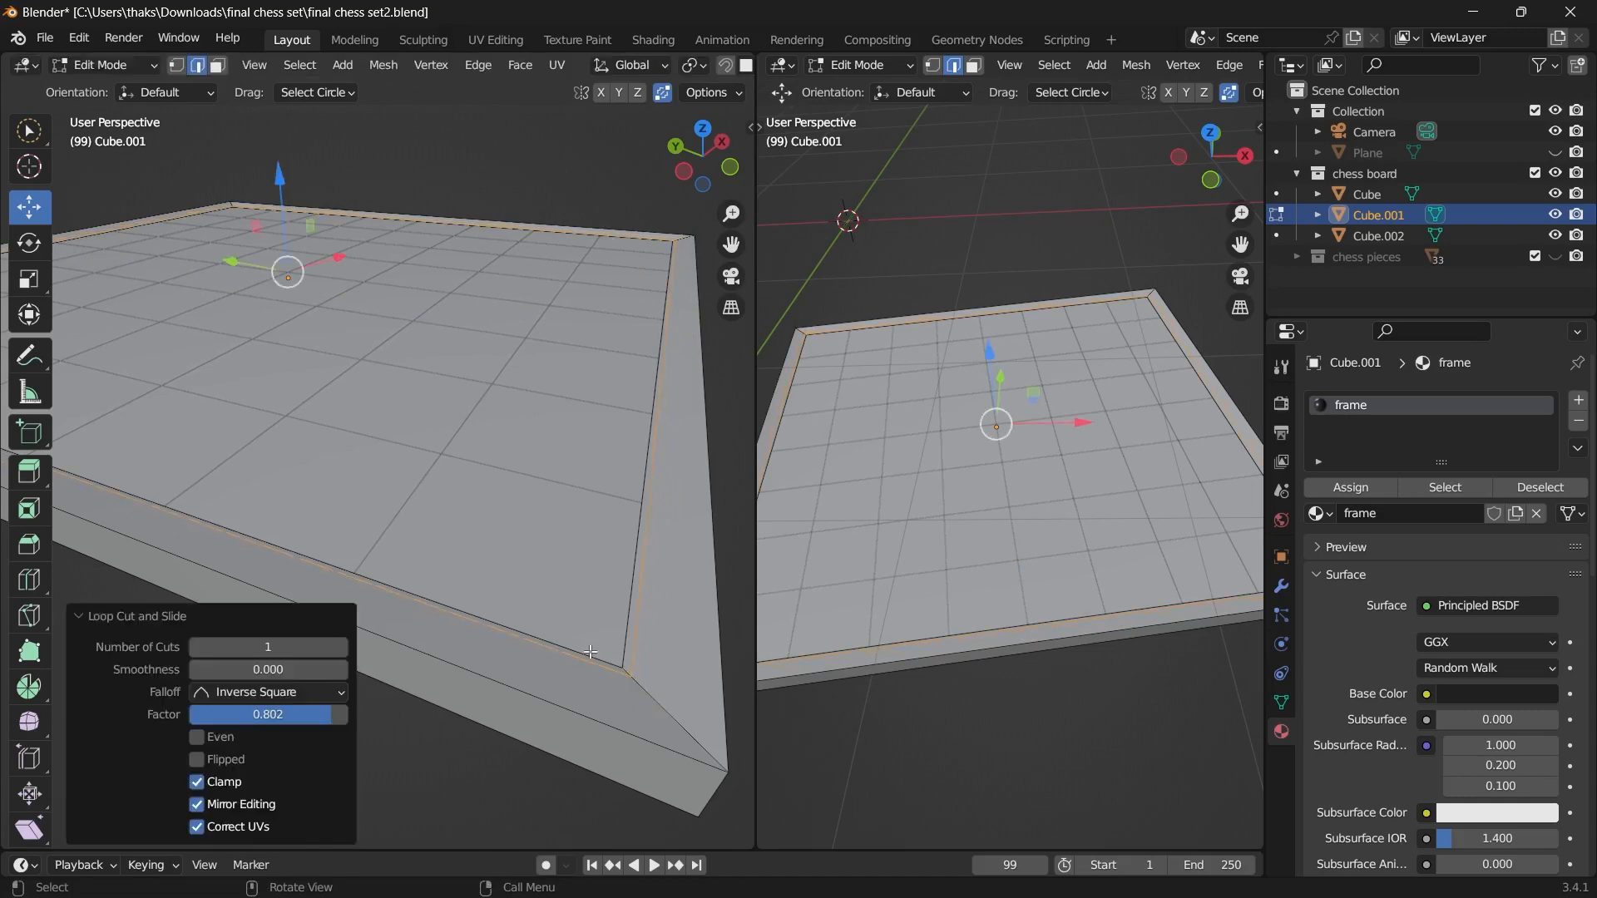
key("ctrl+r")
left_click(685, 673)
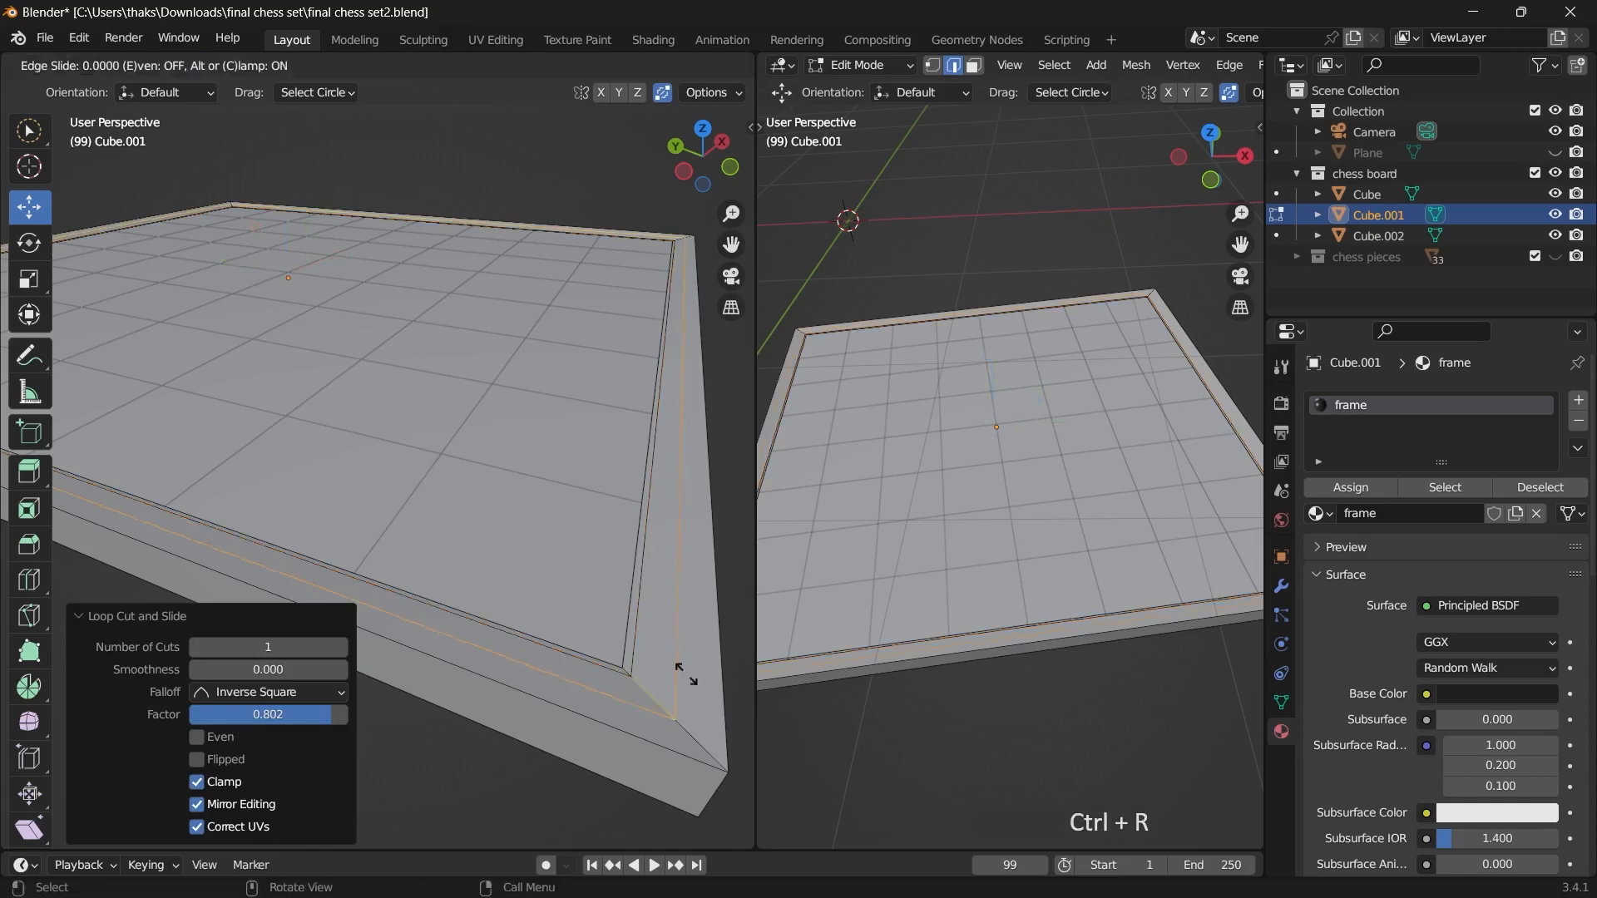
left_click(707, 731)
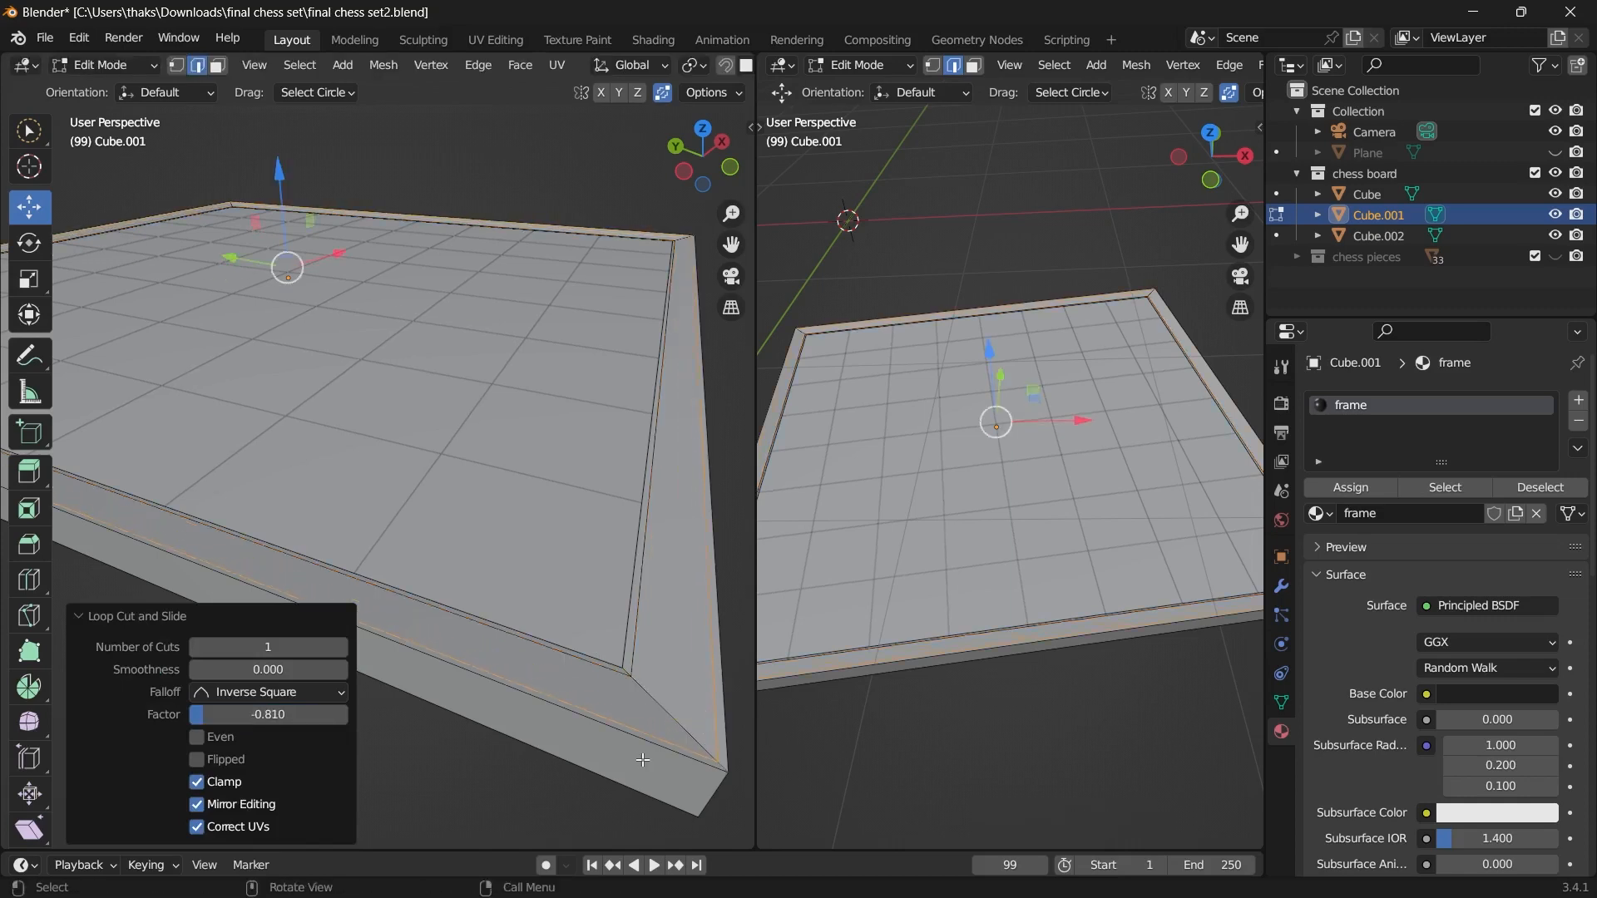
- Add a loop cut around the frame's outer side close to its upper edge, with a factor of about -0.738
key("ctrl+r")
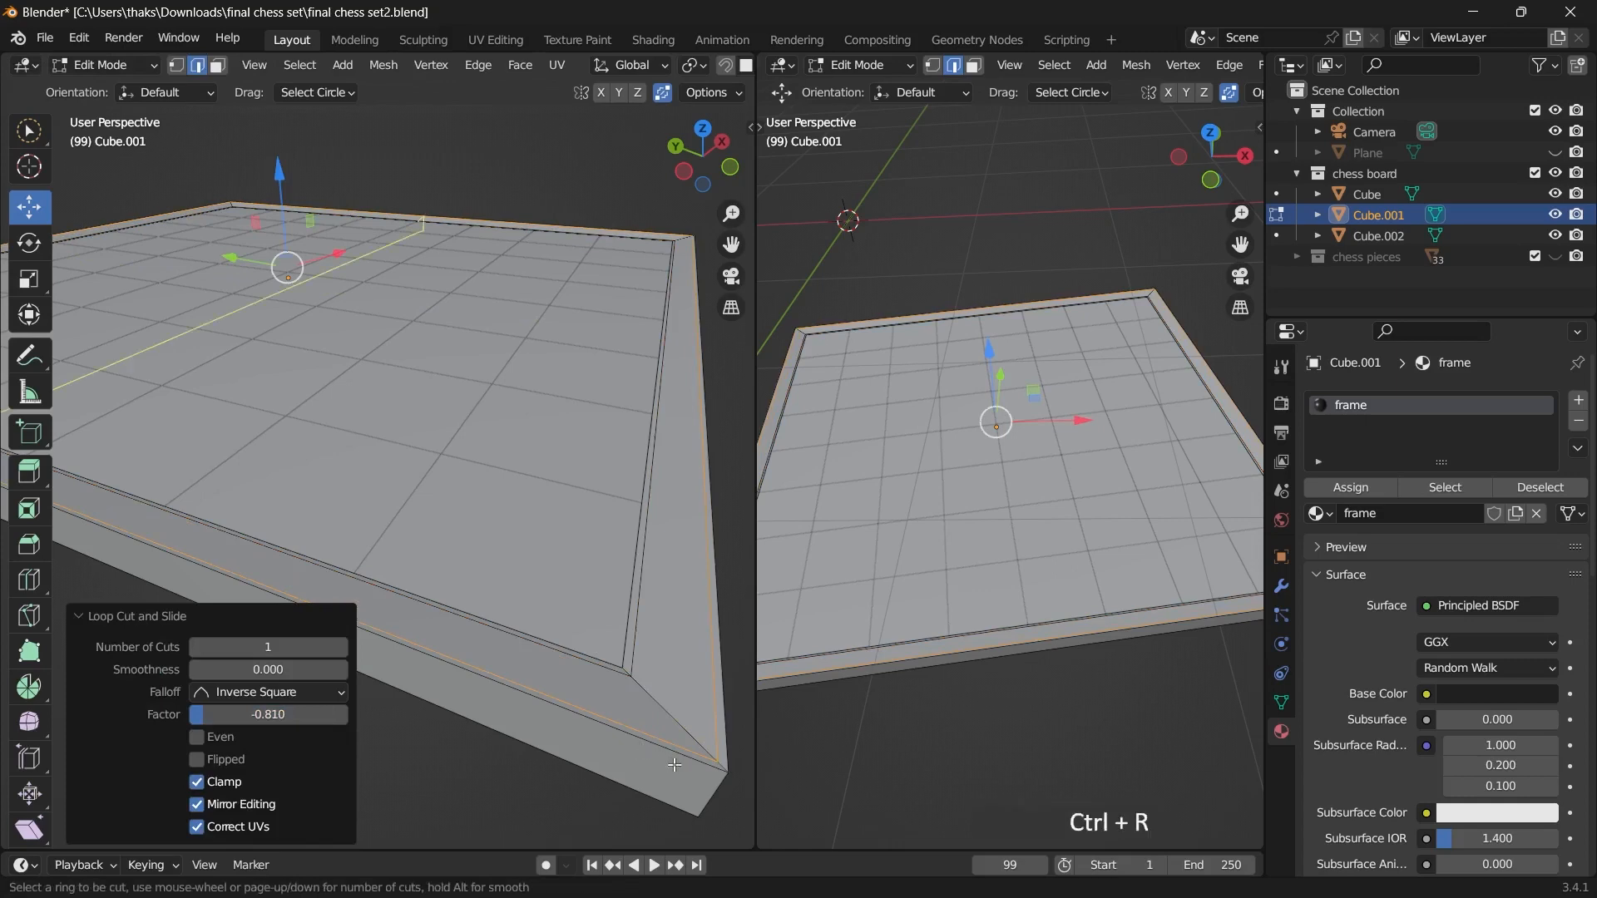
left_click(713, 789)
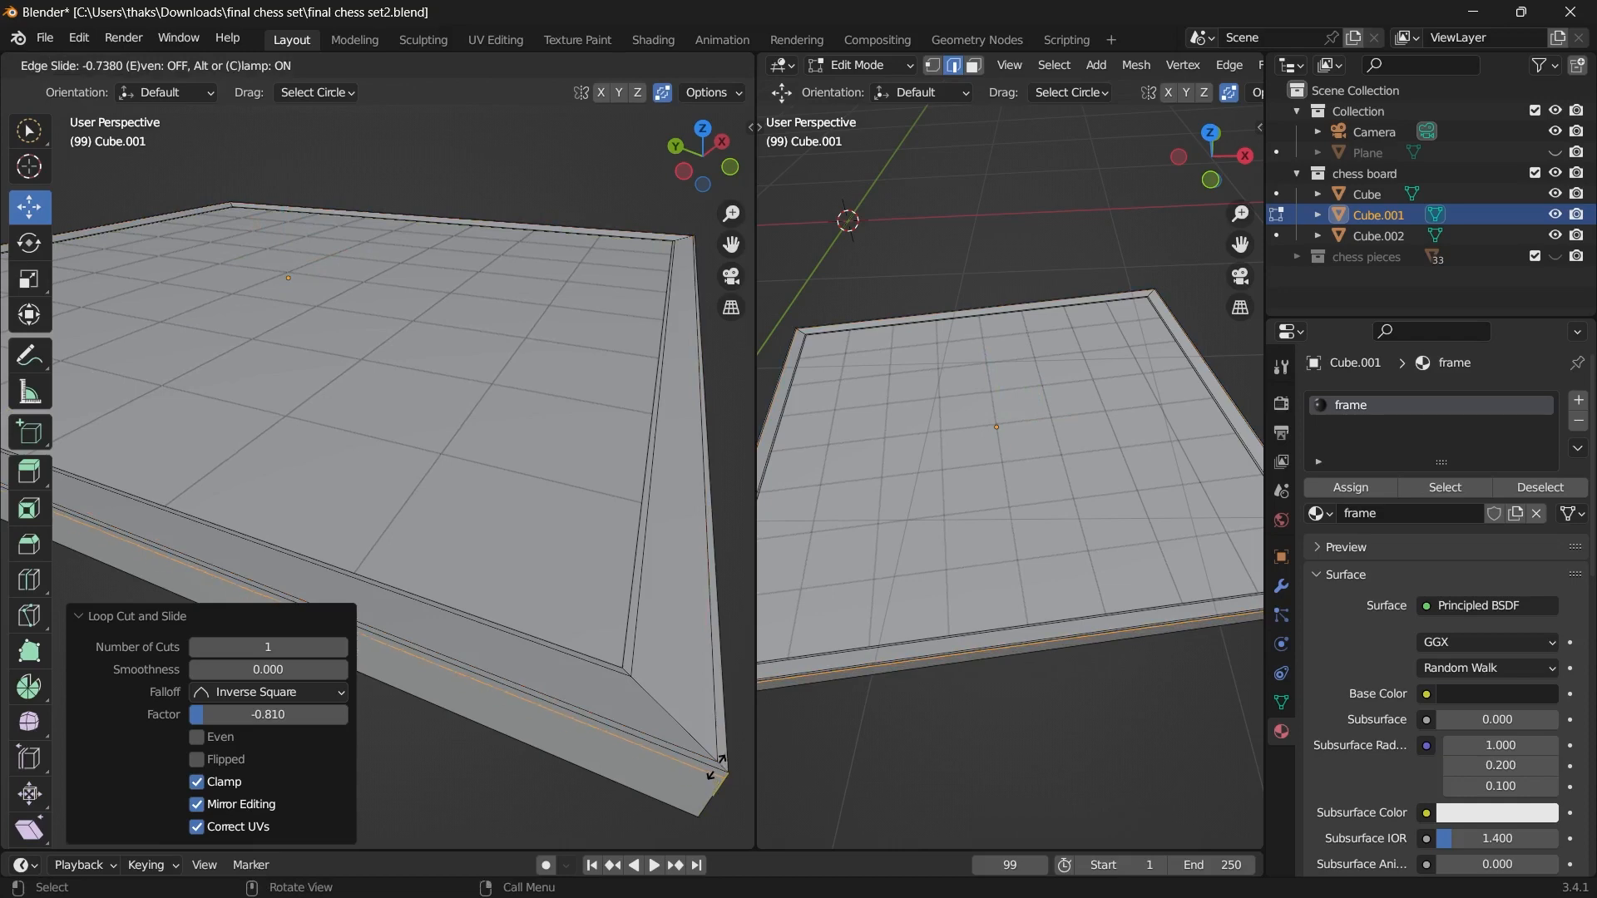
left_click(716, 767)
middle_click_drag(652, 724, 593, 607)
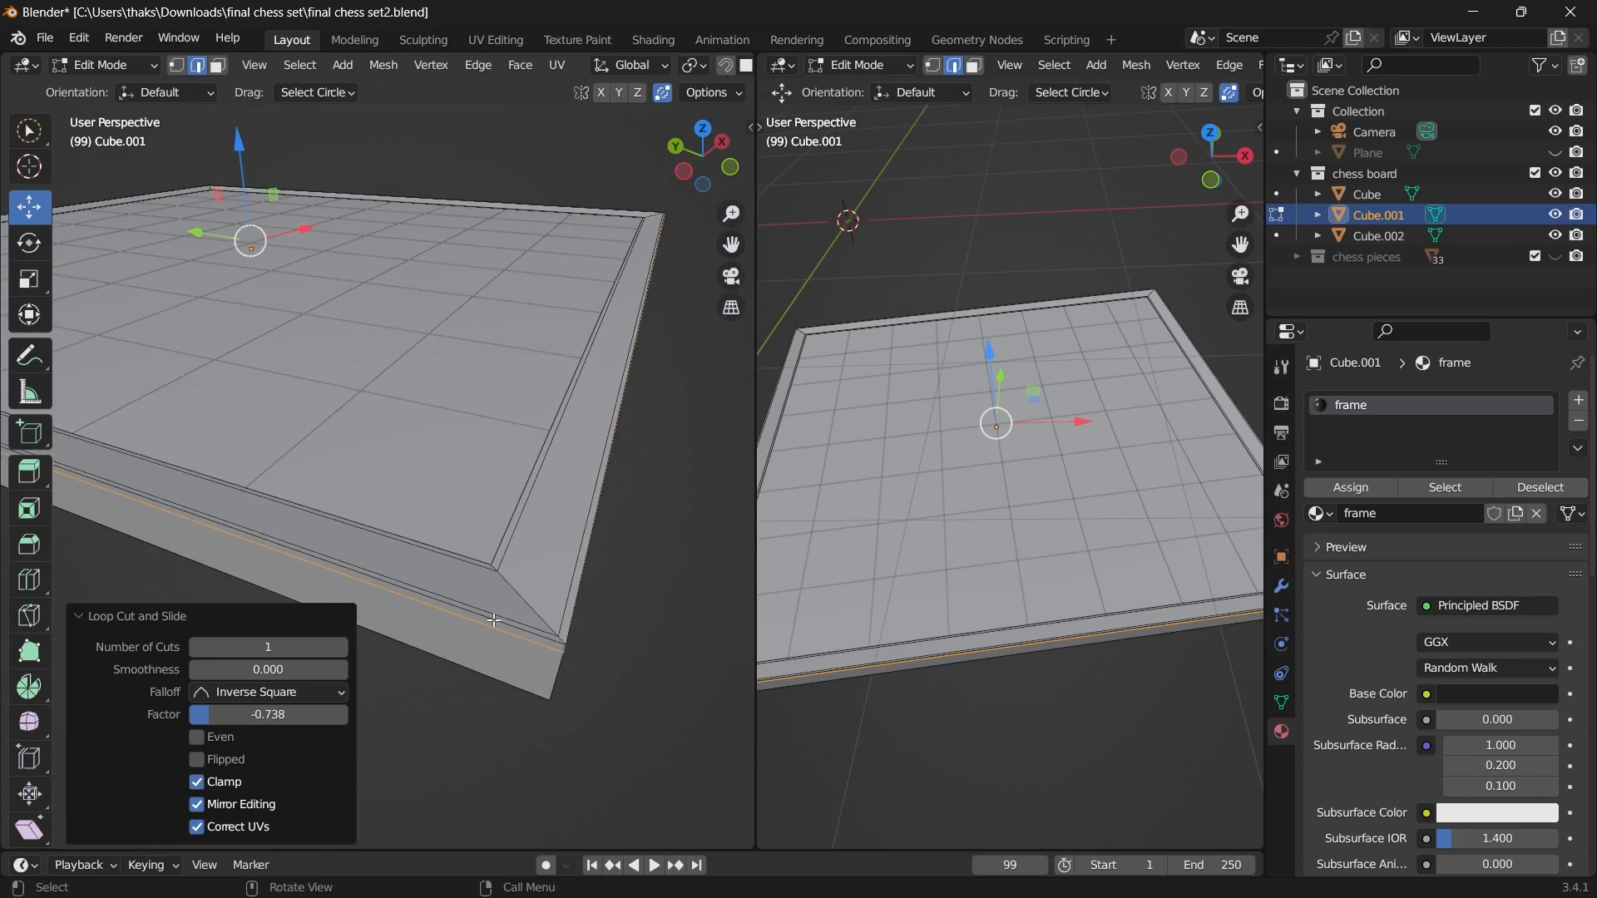
- Select the thin face strips along the frame's inner and outer top edges on all four sides and separate them into a new object
key("3")
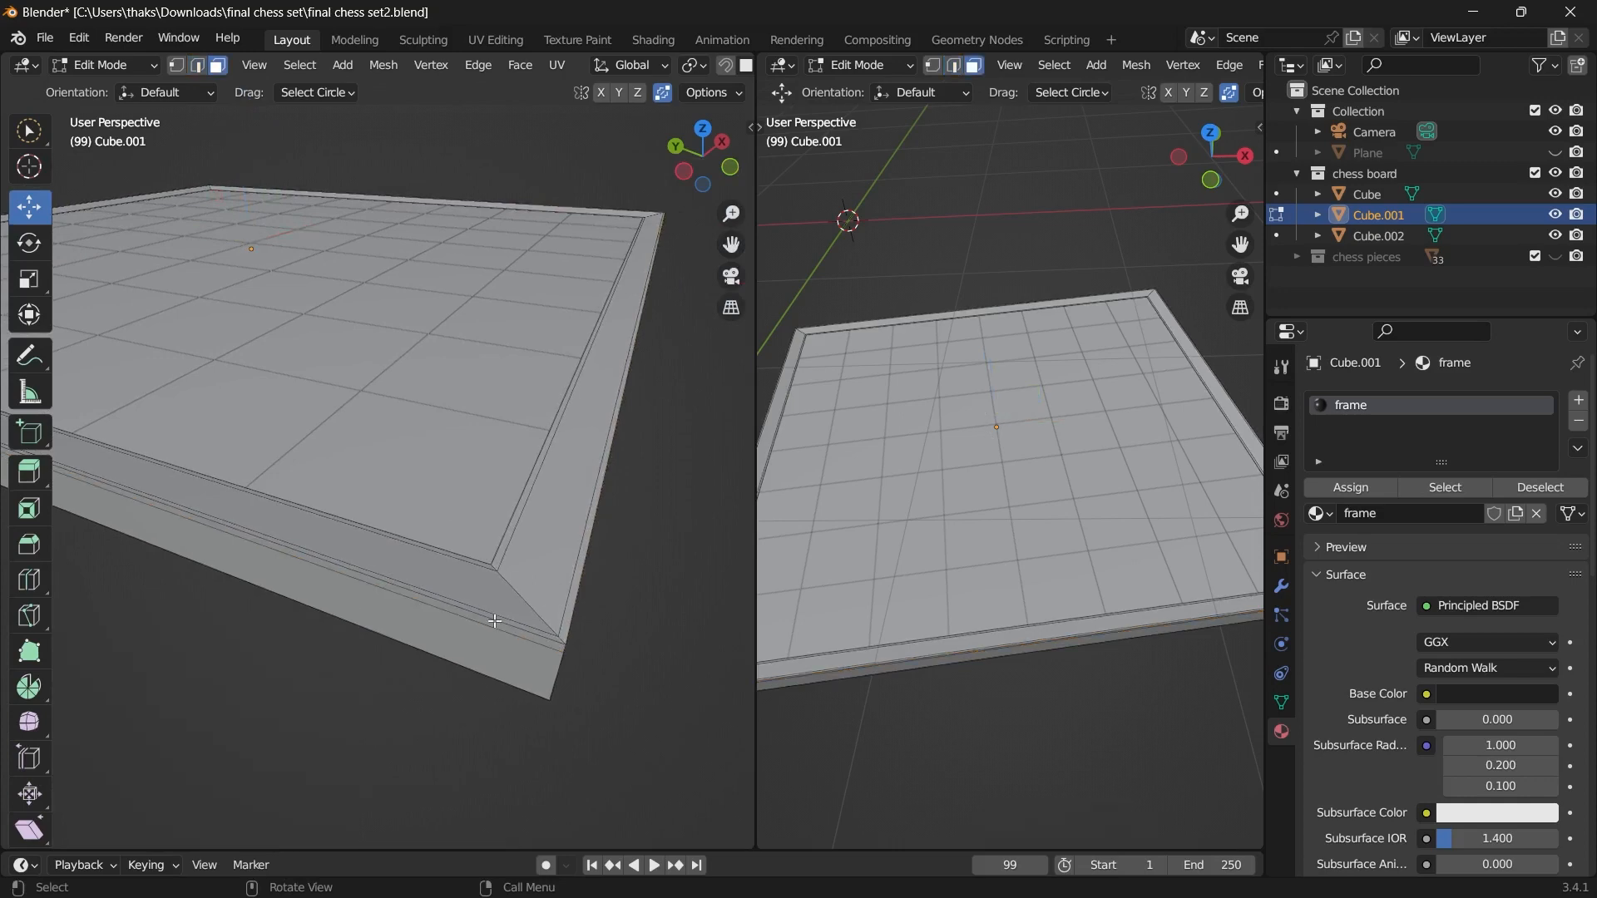
scroll(524, 633, "up", 2)
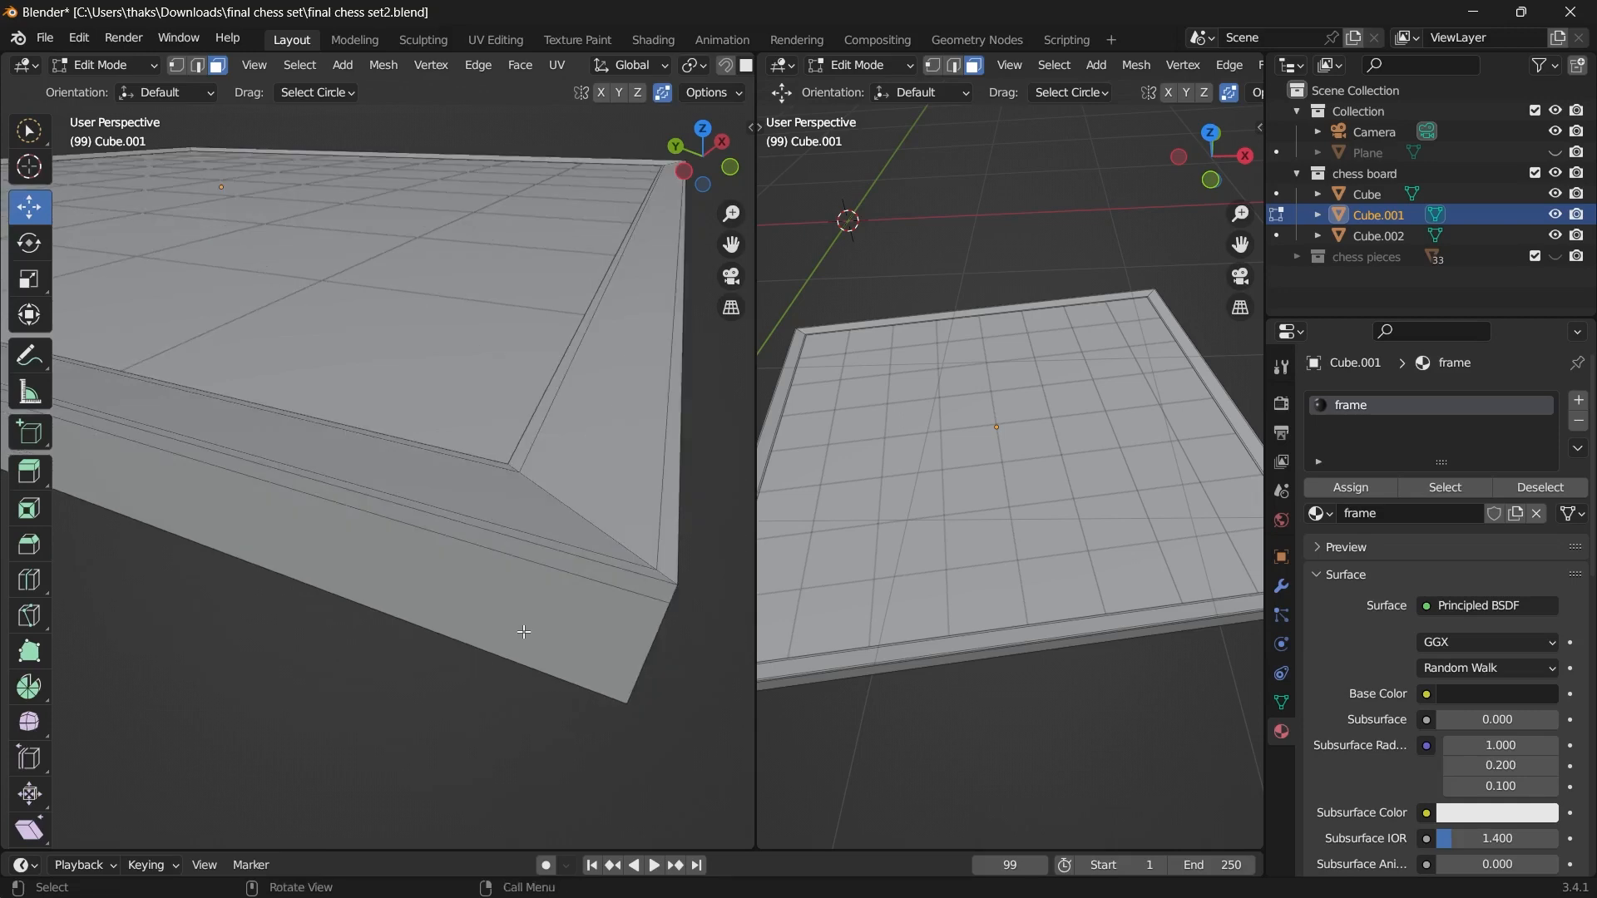
left_click(550, 555, "alt")
left_click(550, 556, "alt")
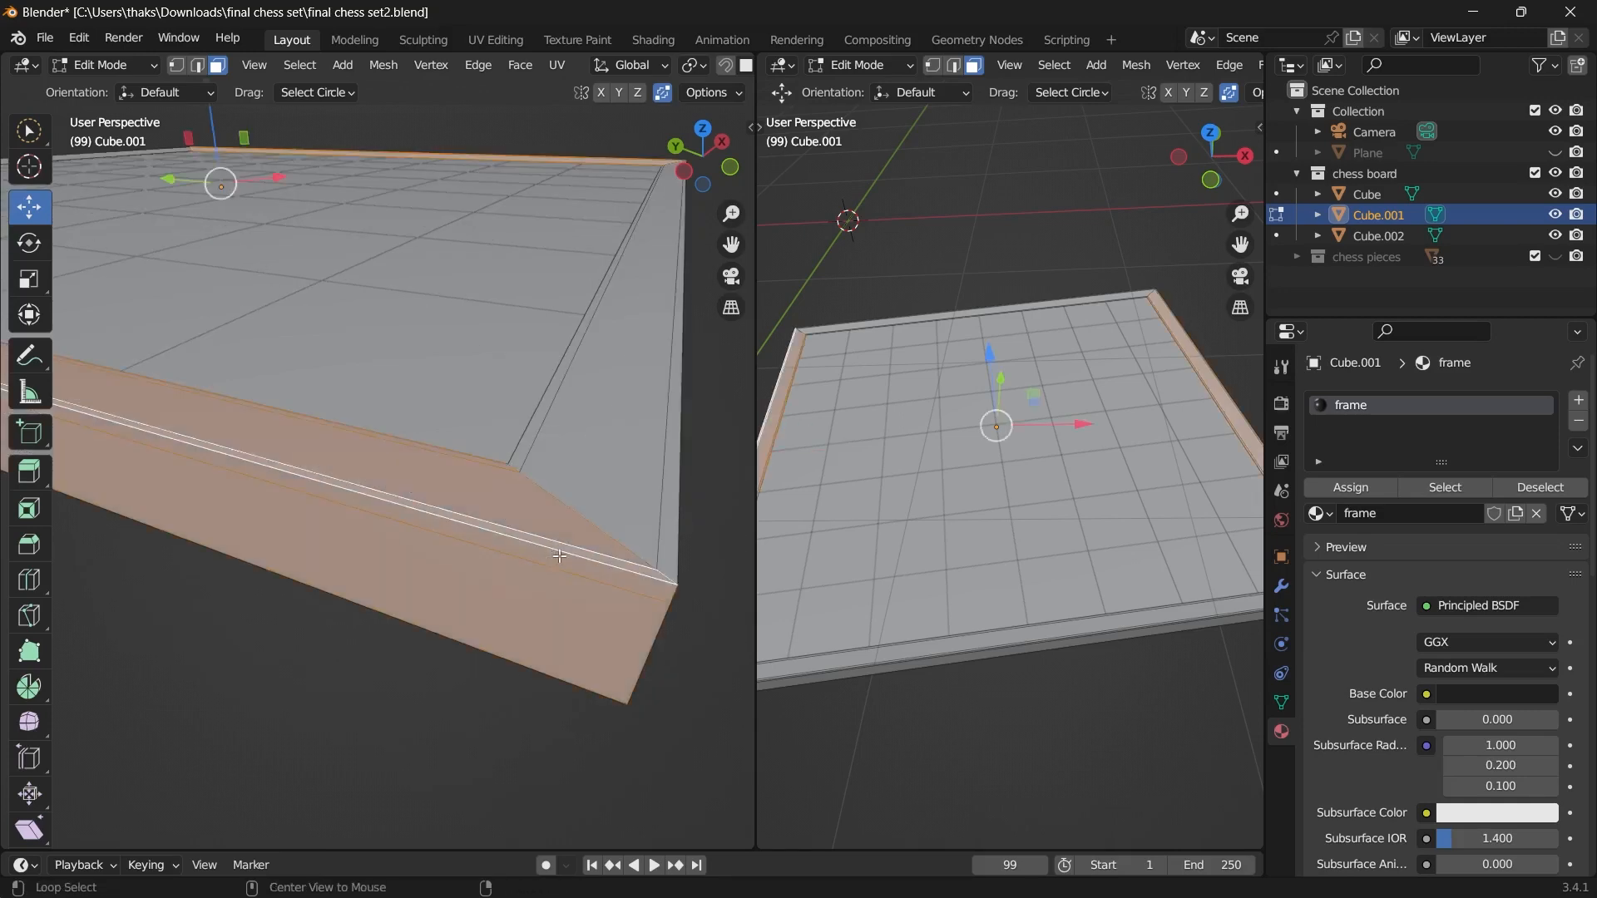
left_click(671, 559)
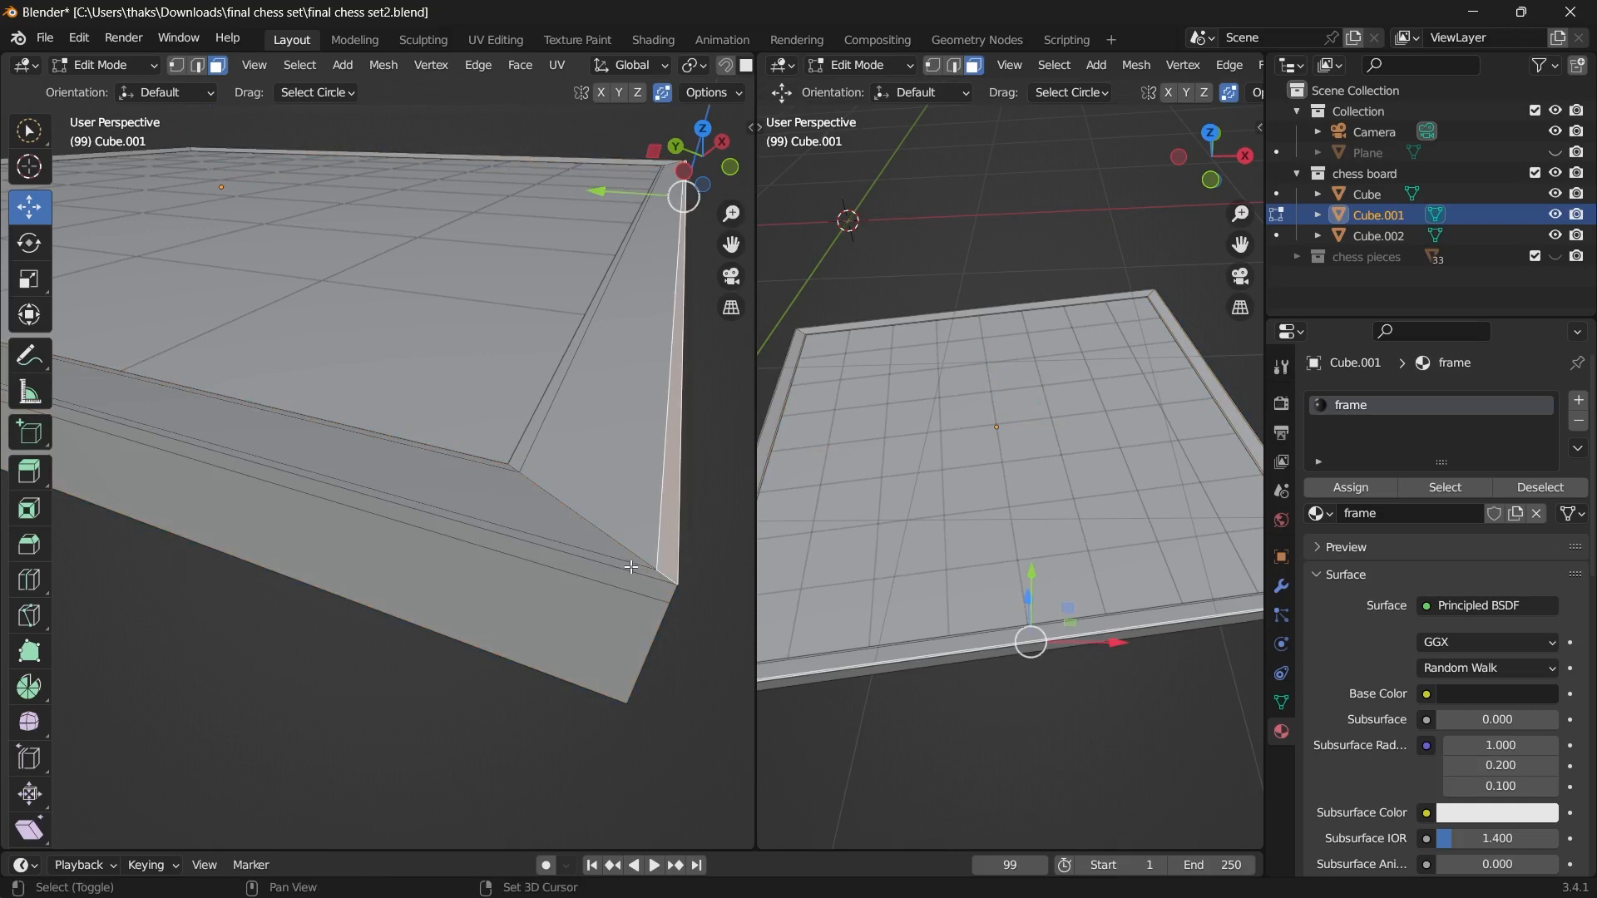
left_click(632, 568, "shift")
left_click(636, 587, "shift")
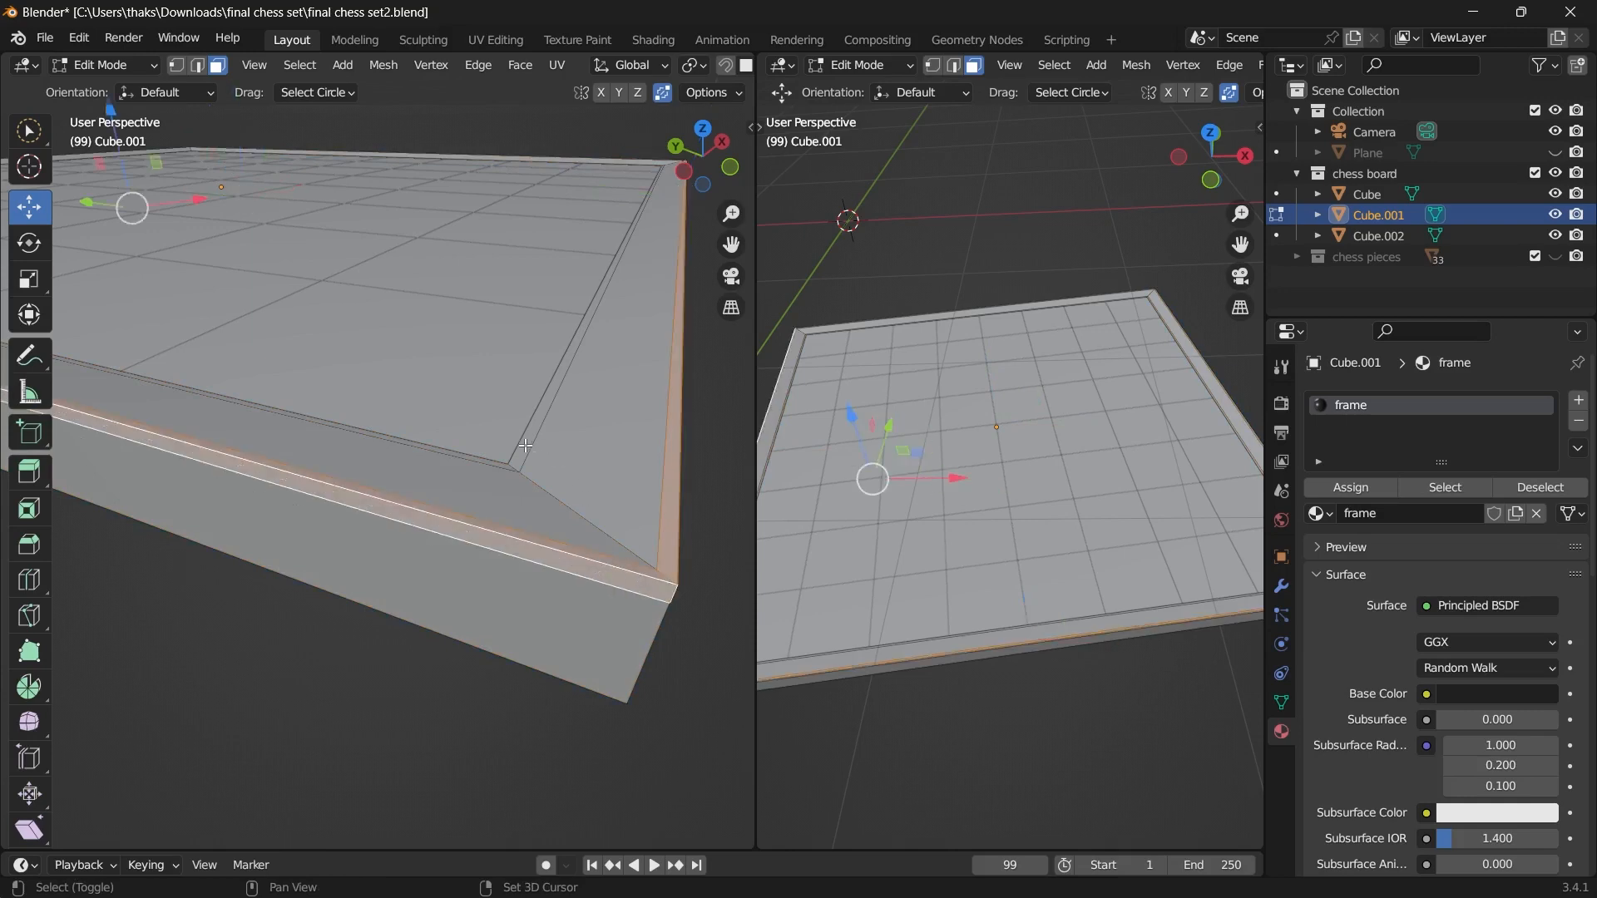
scroll(525, 445, "down", 8)
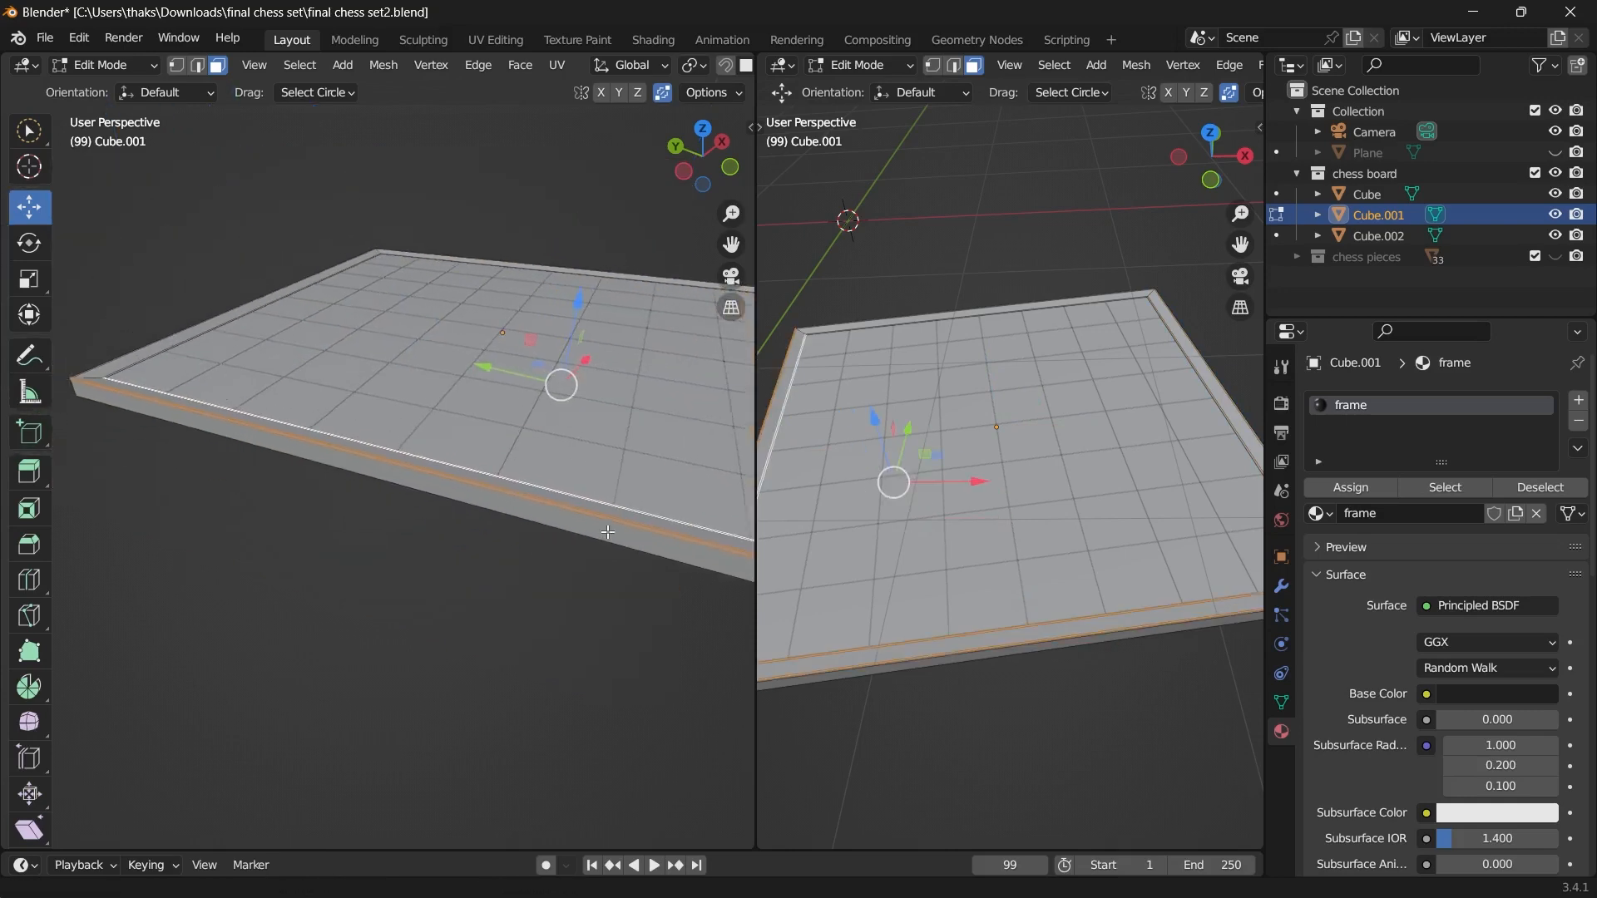
middle_click_drag(282, 379, 499, 432)
middle_click_drag(415, 566, 327, 549, "shift")
left_click(327, 550, "shift")
left_click(340, 571, "shift")
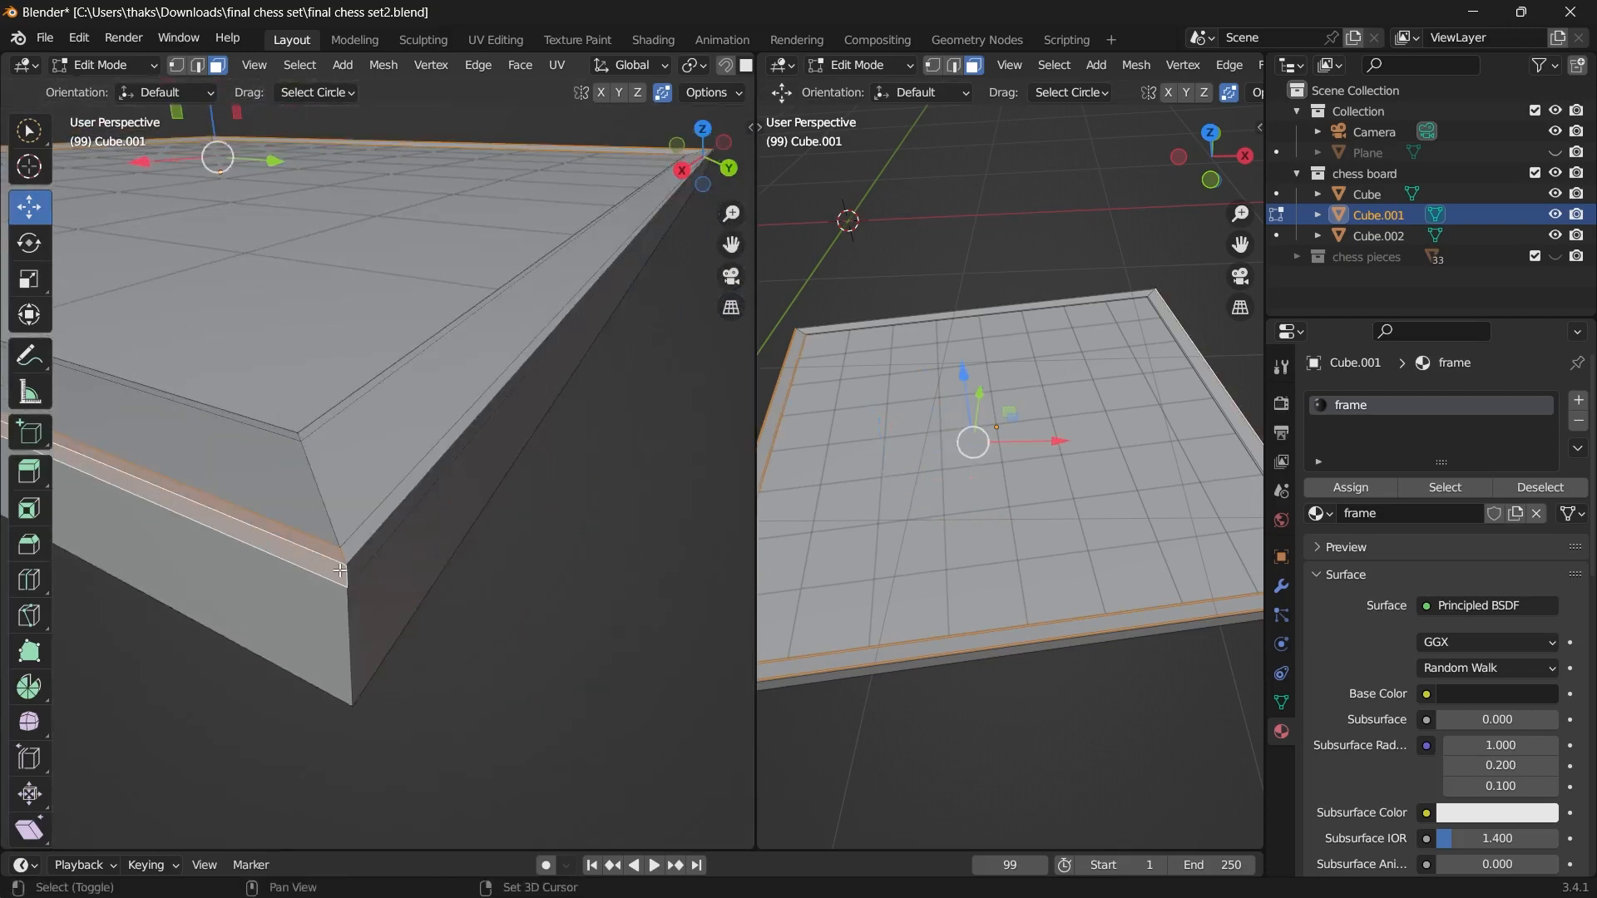
left_click(313, 425, "shift")
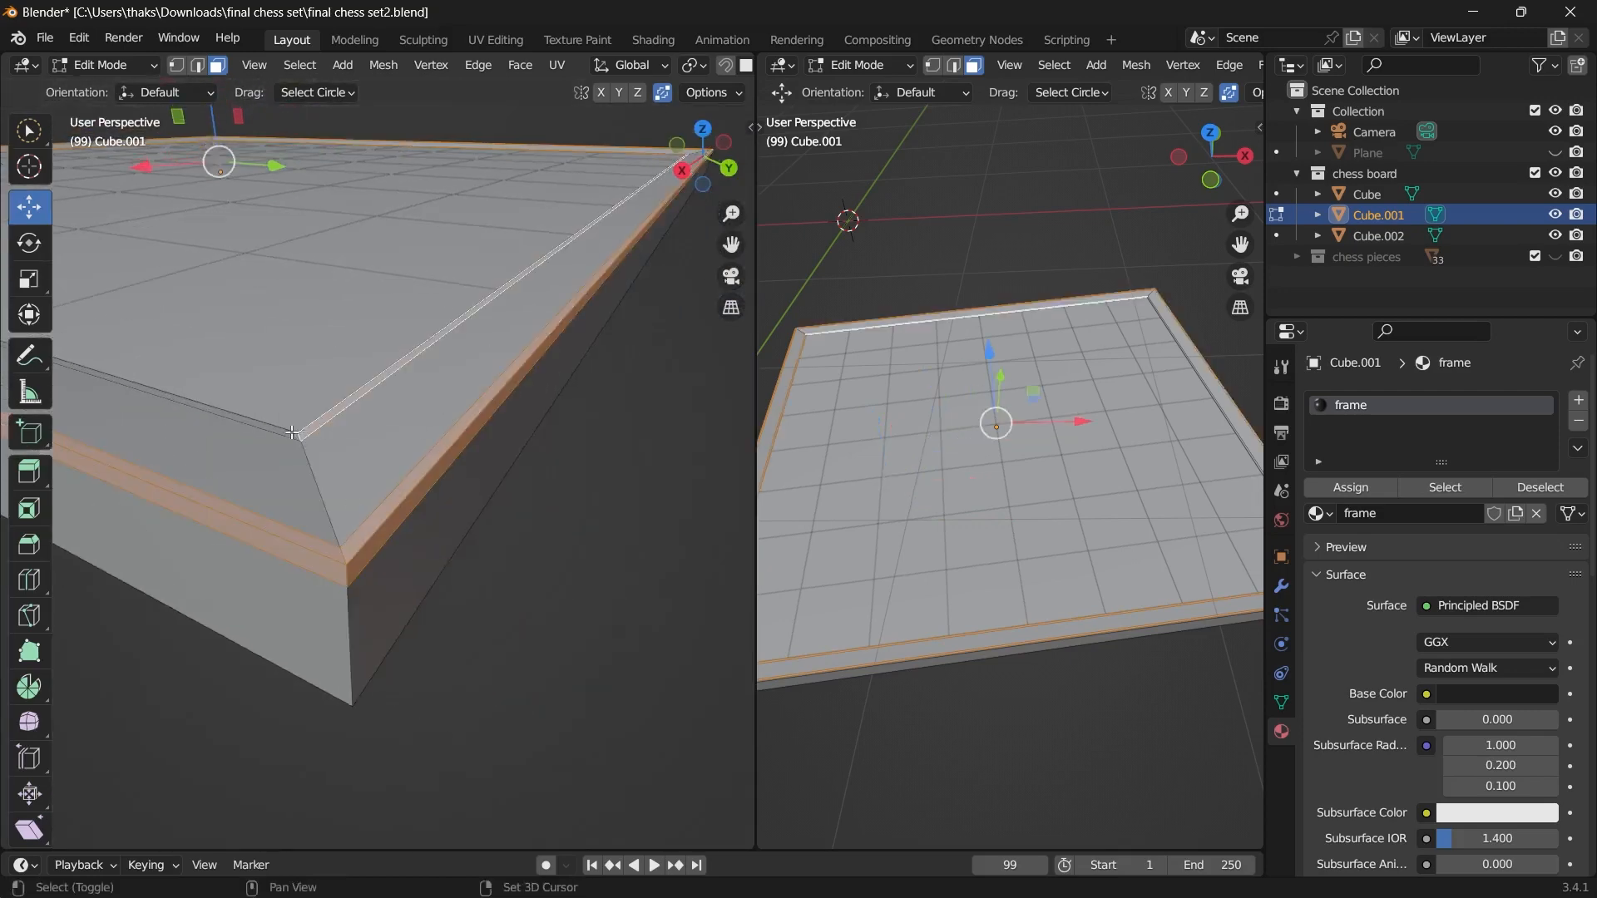
left_click(292, 433, "shift")
scroll(327, 482, "down", 5)
middle_click_drag(328, 482, 477, 417)
scroll(271, 357, "up", 3)
mouse_move(272, 356)
middle_mouse_down()
mouse_move(539, 498)
mouse_move(279, 347)
middle_mouse_up()
left_click(139, 317, "shift")
scroll(250, 366, "down", 4)
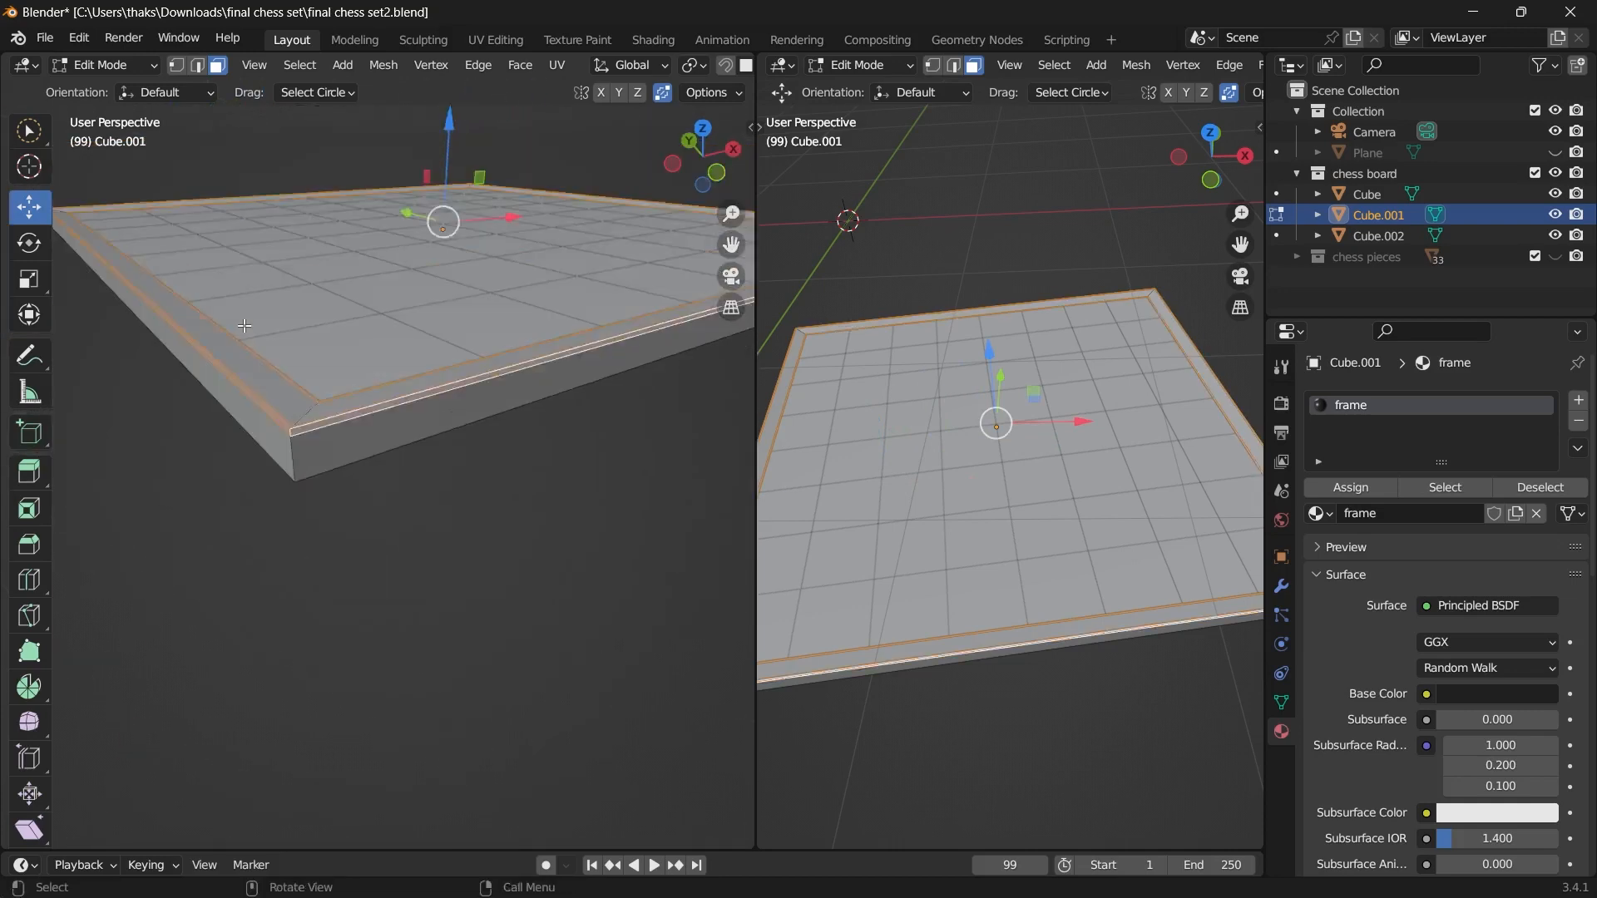
middle_click_drag(324, 412, 405, 391)
key("p")
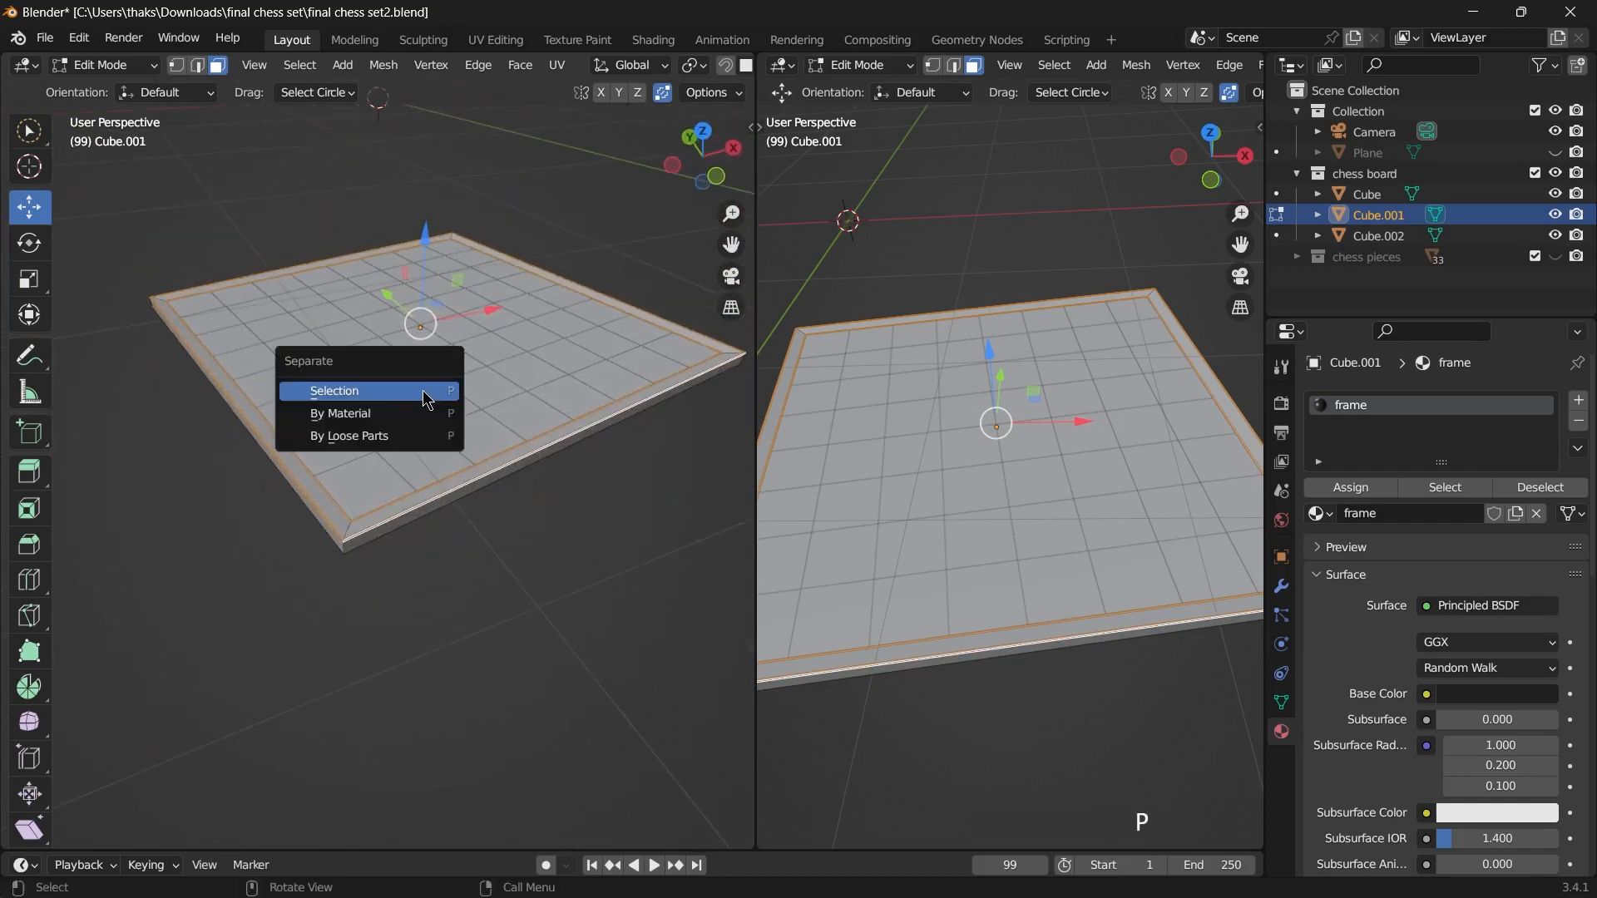
left_click(376, 391)
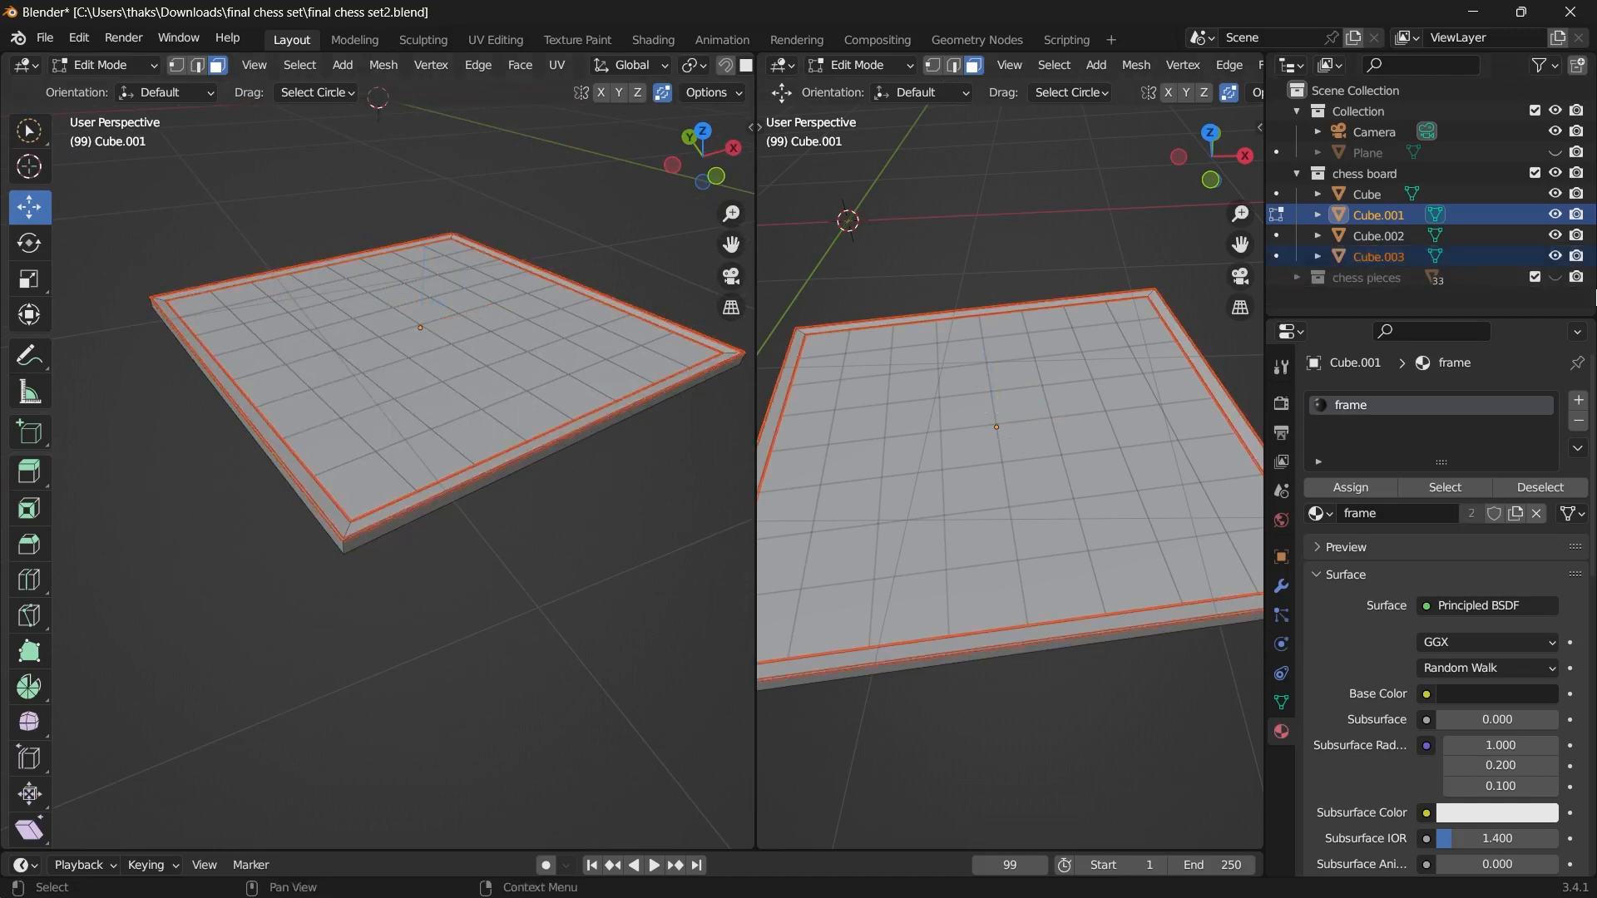
key("Tab")
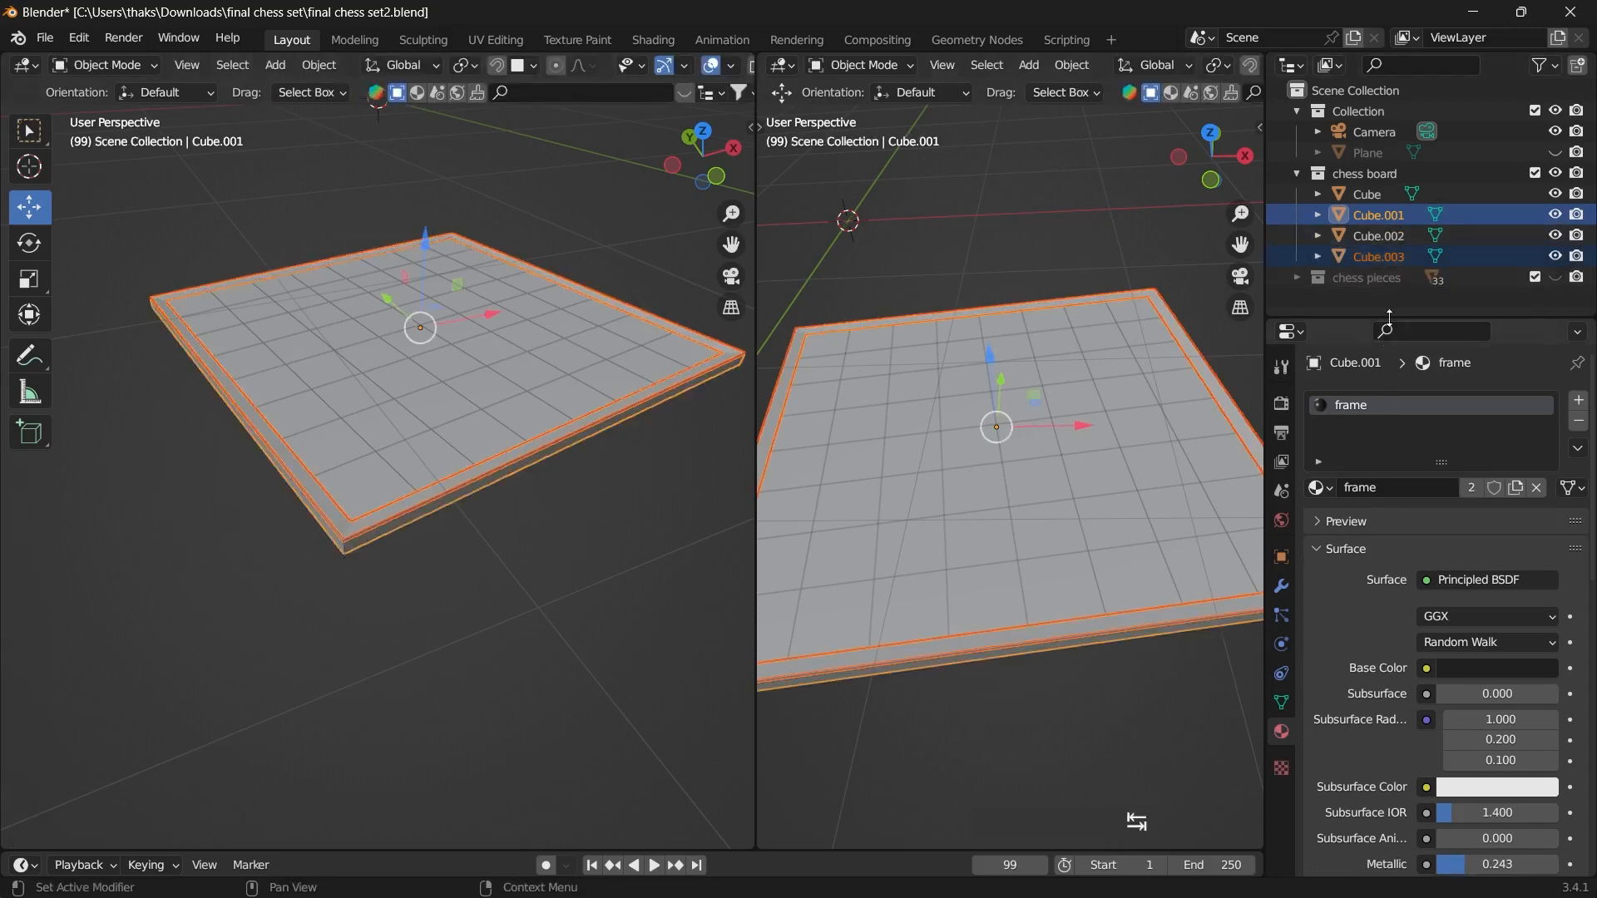
- Replace the frame material on the separated edge strips with a new material
left_click(1381, 259)
scroll(339, 599, "up", 3)
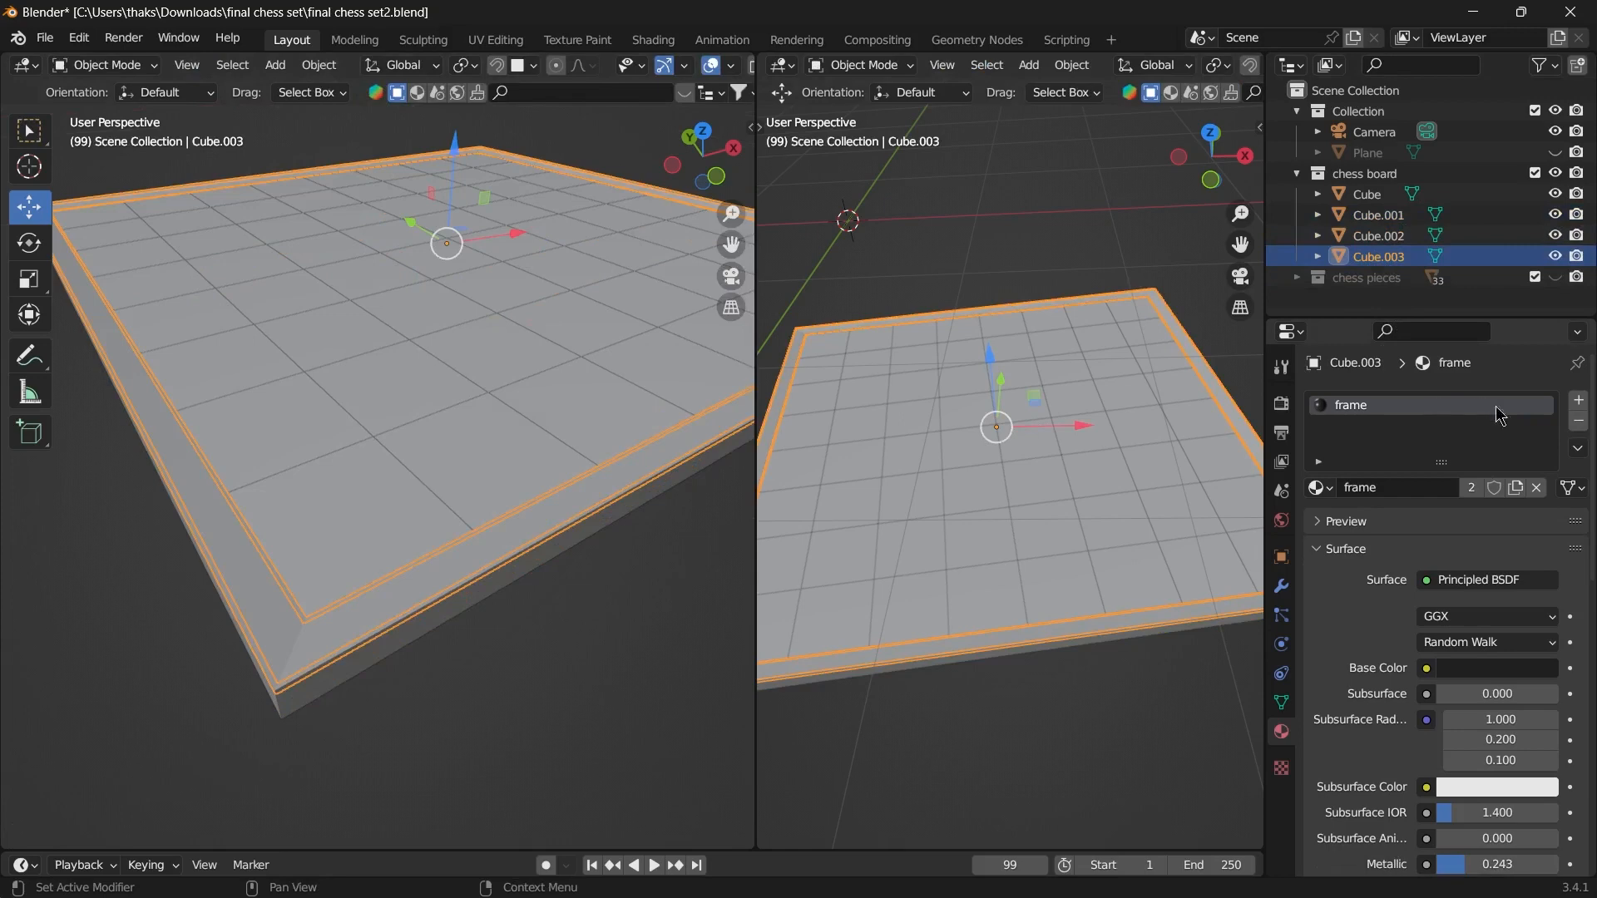
left_click(1578, 422)
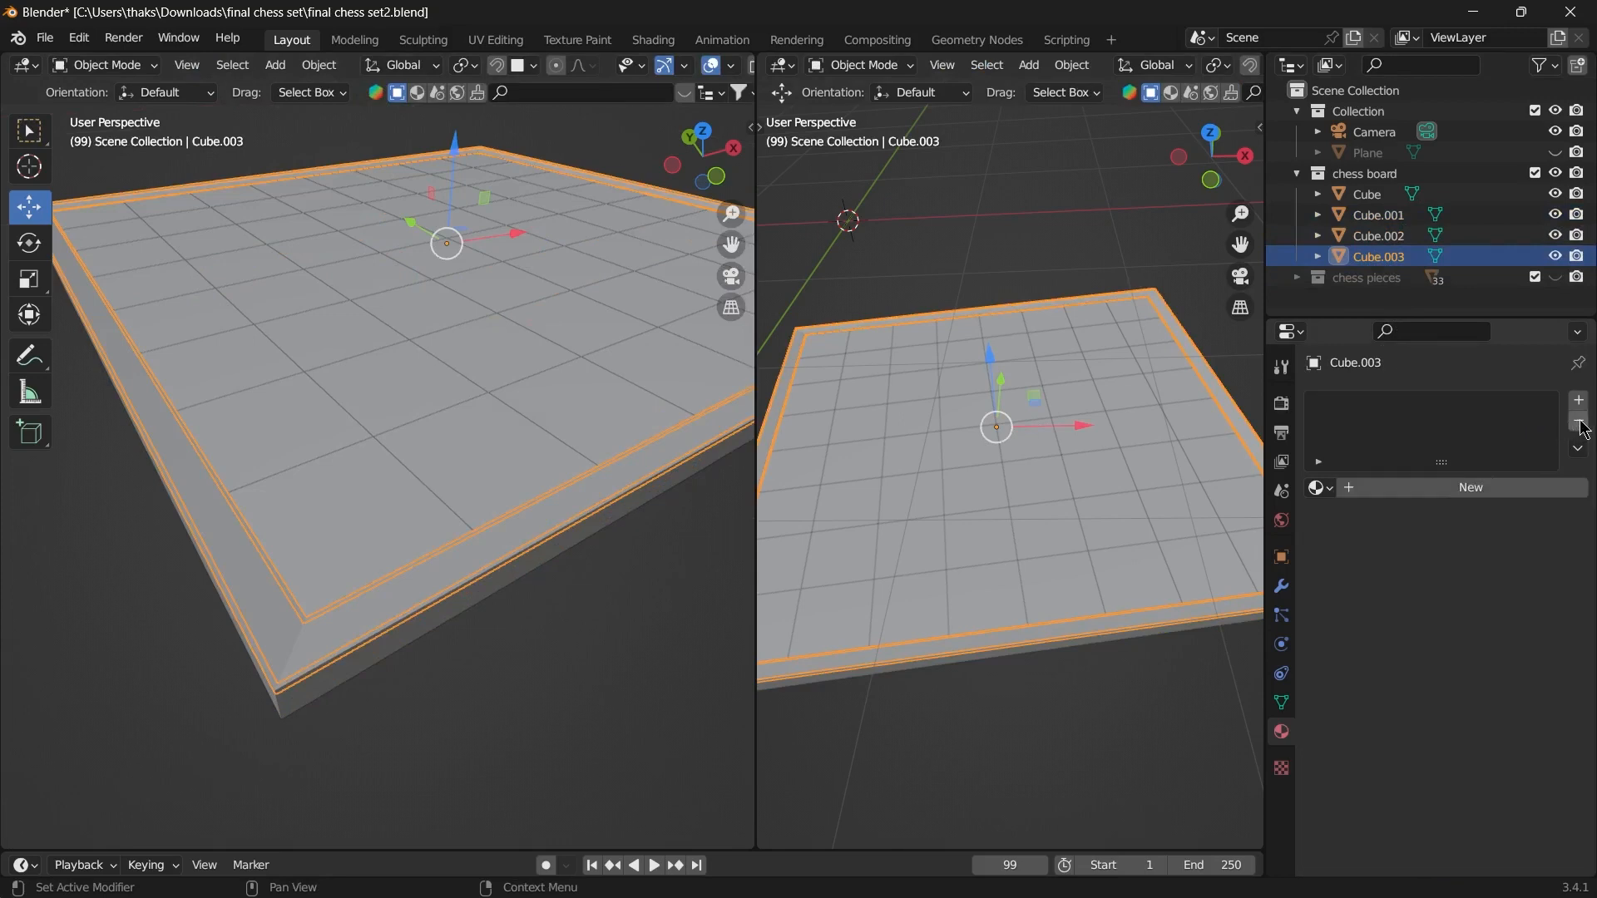
left_click(1468, 487)
- Feed the edge strips' emission color from a Blackbody node and set its temperature to 30000
scroll(1373, 748, "down", 15)
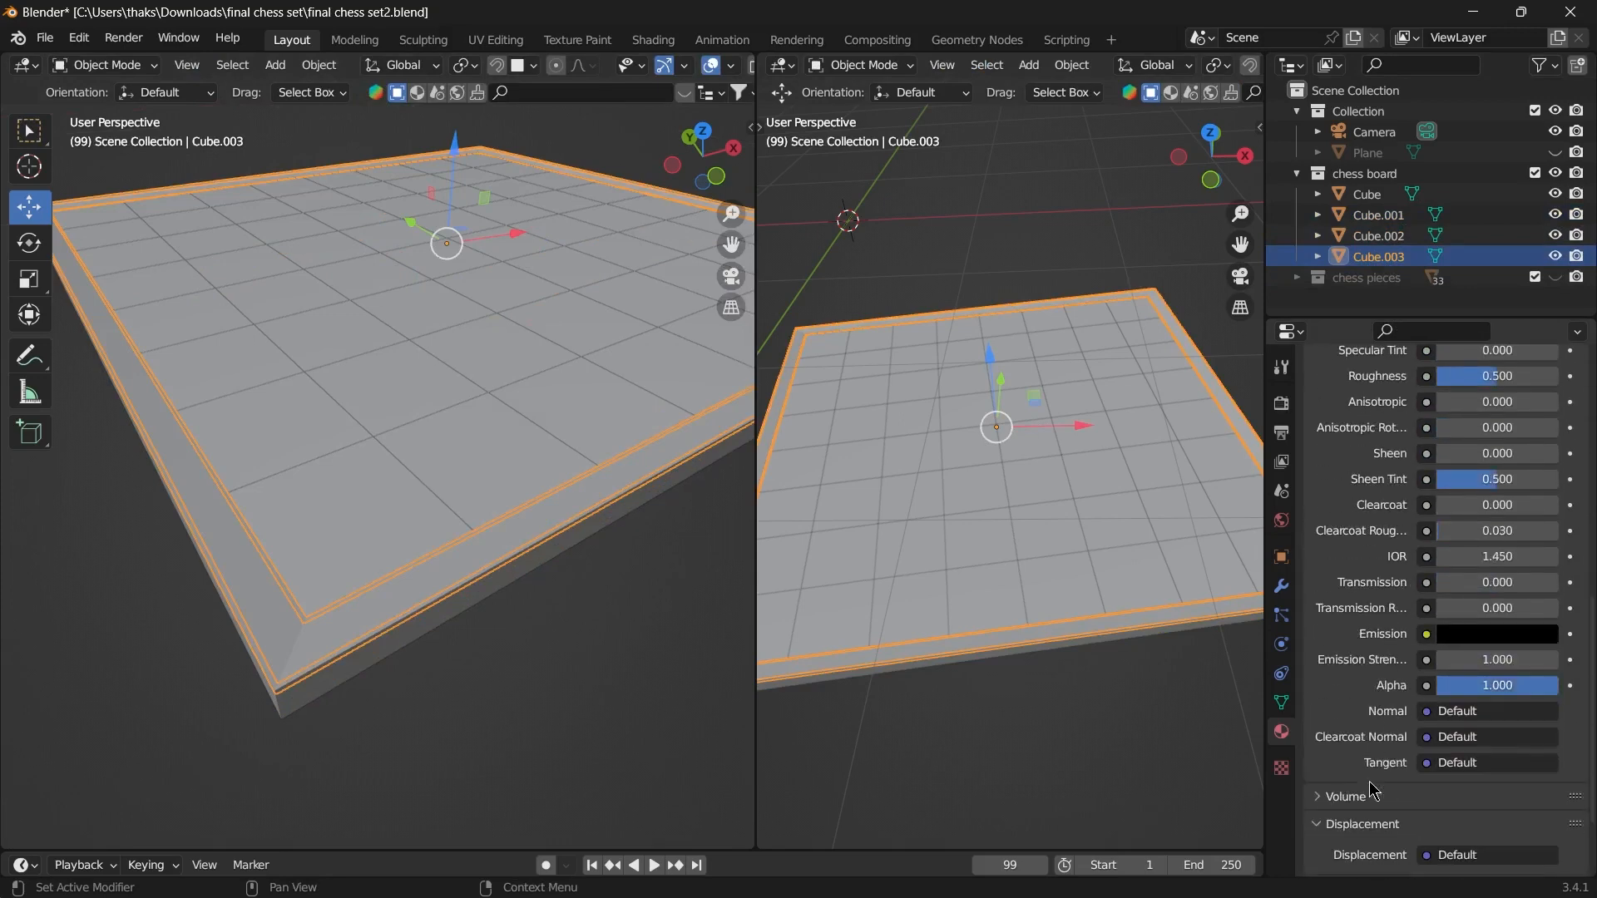
scroll(1445, 770, "down", 3)
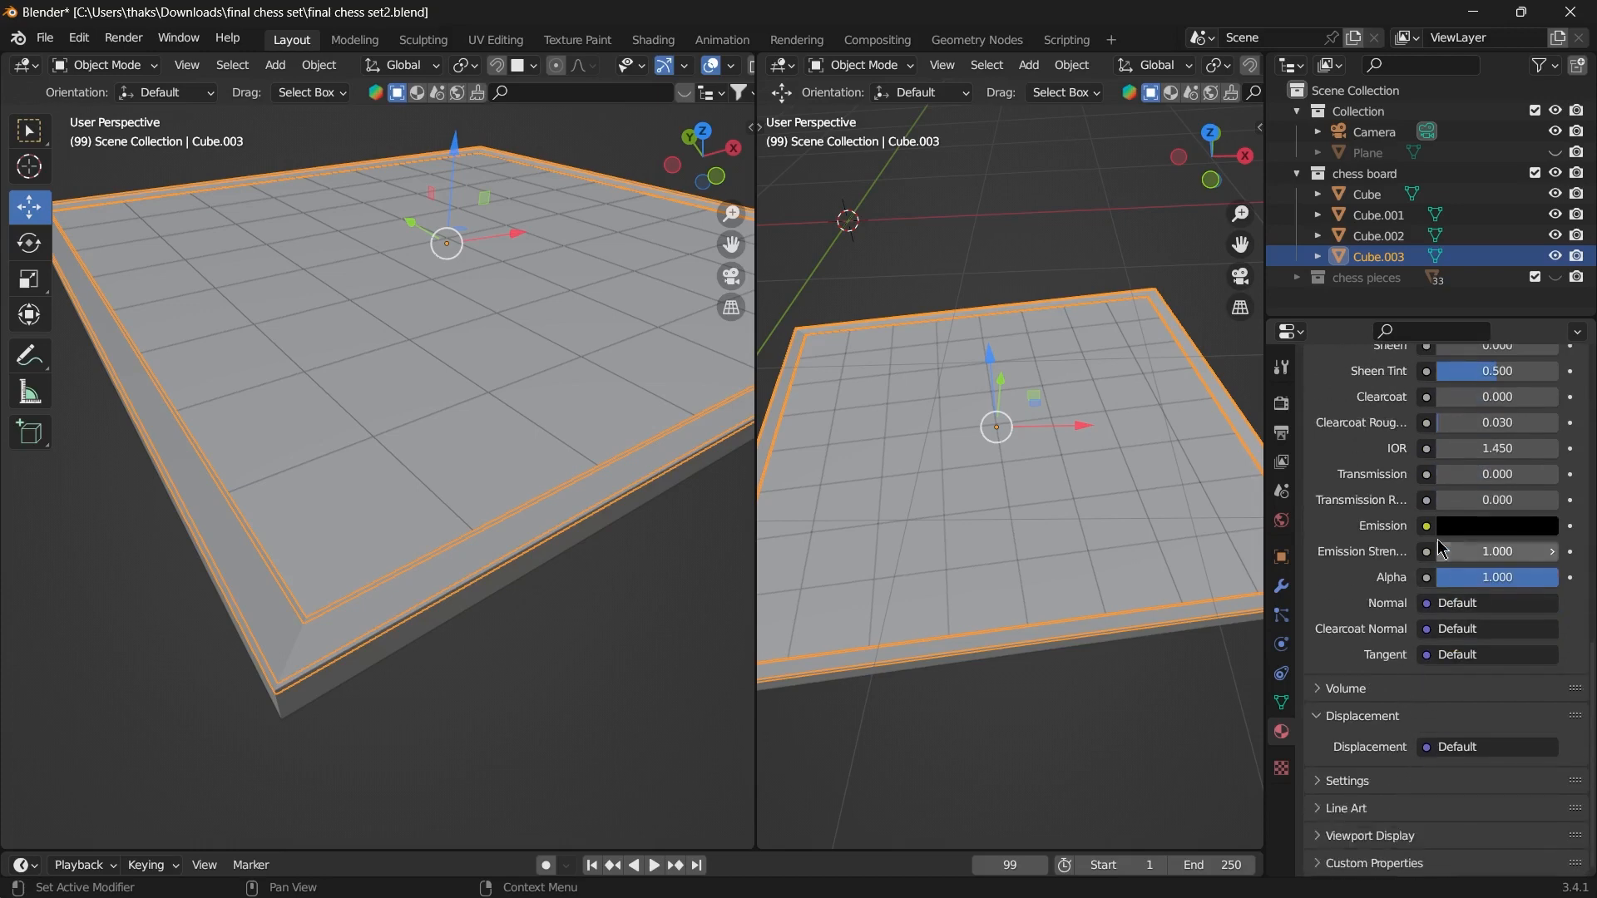
left_click(1428, 526)
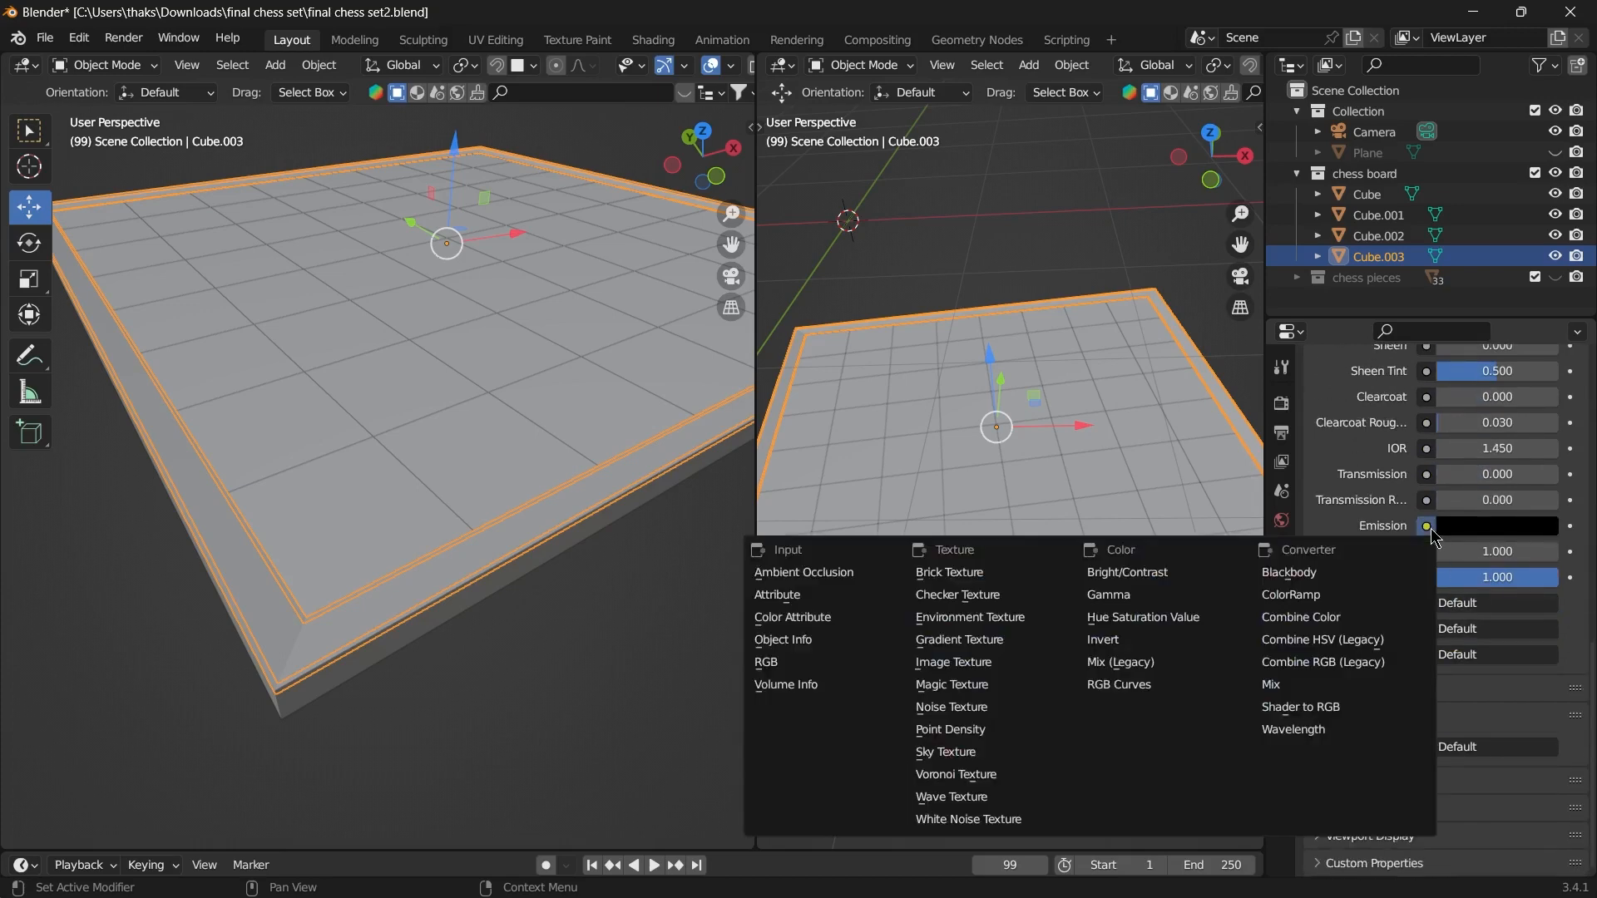
left_click(1339, 575)
left_click(1480, 553)
type("3")
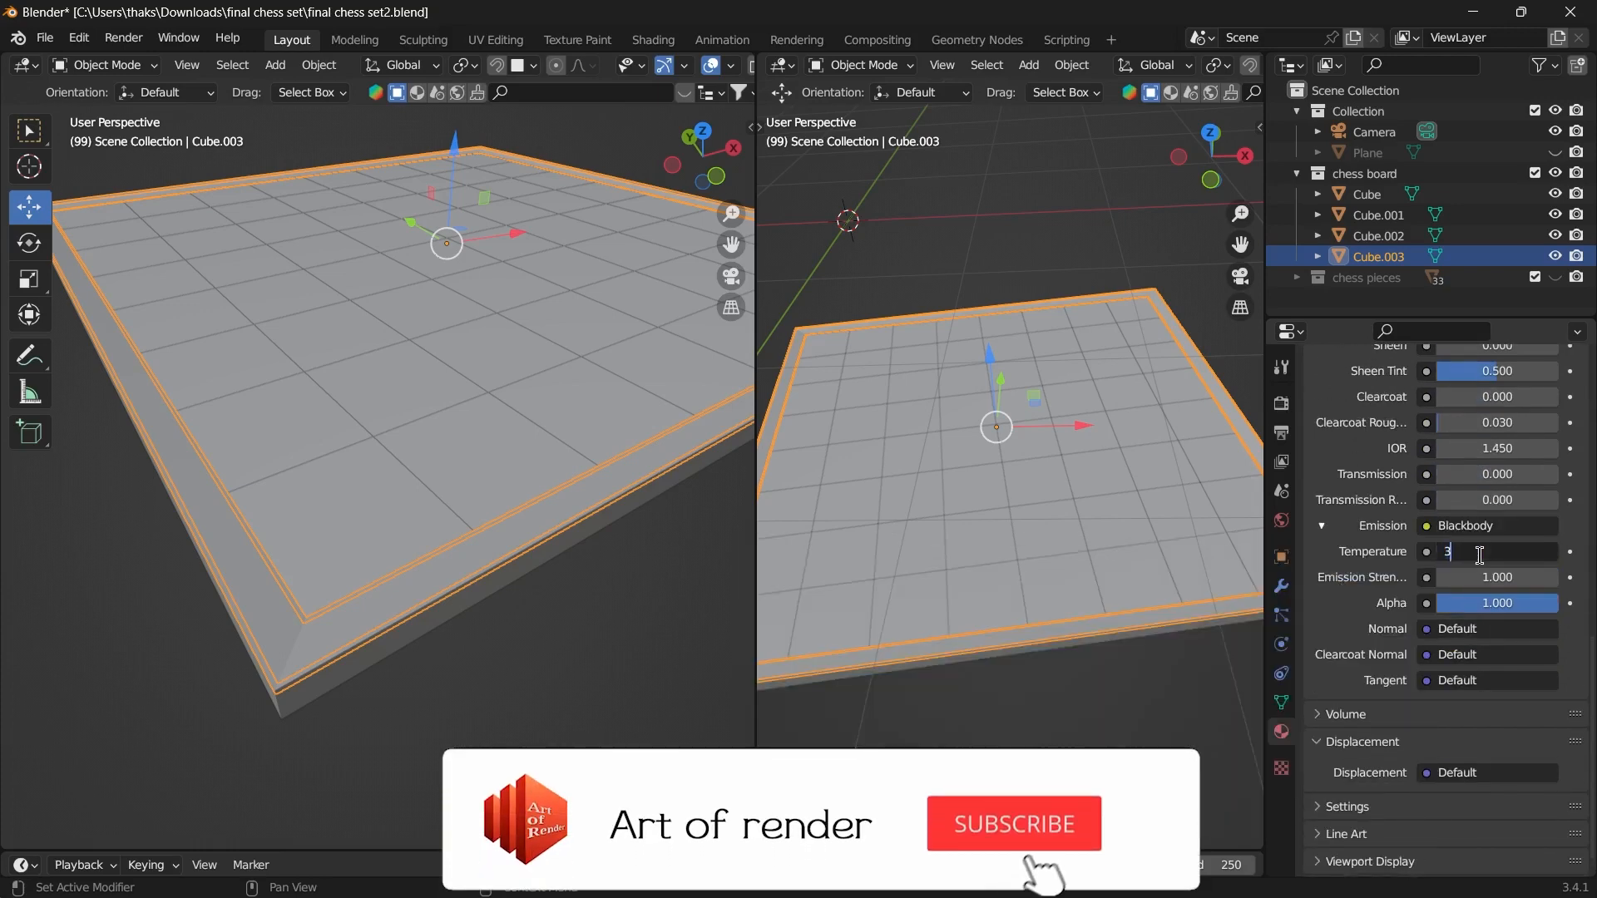
type("0000")
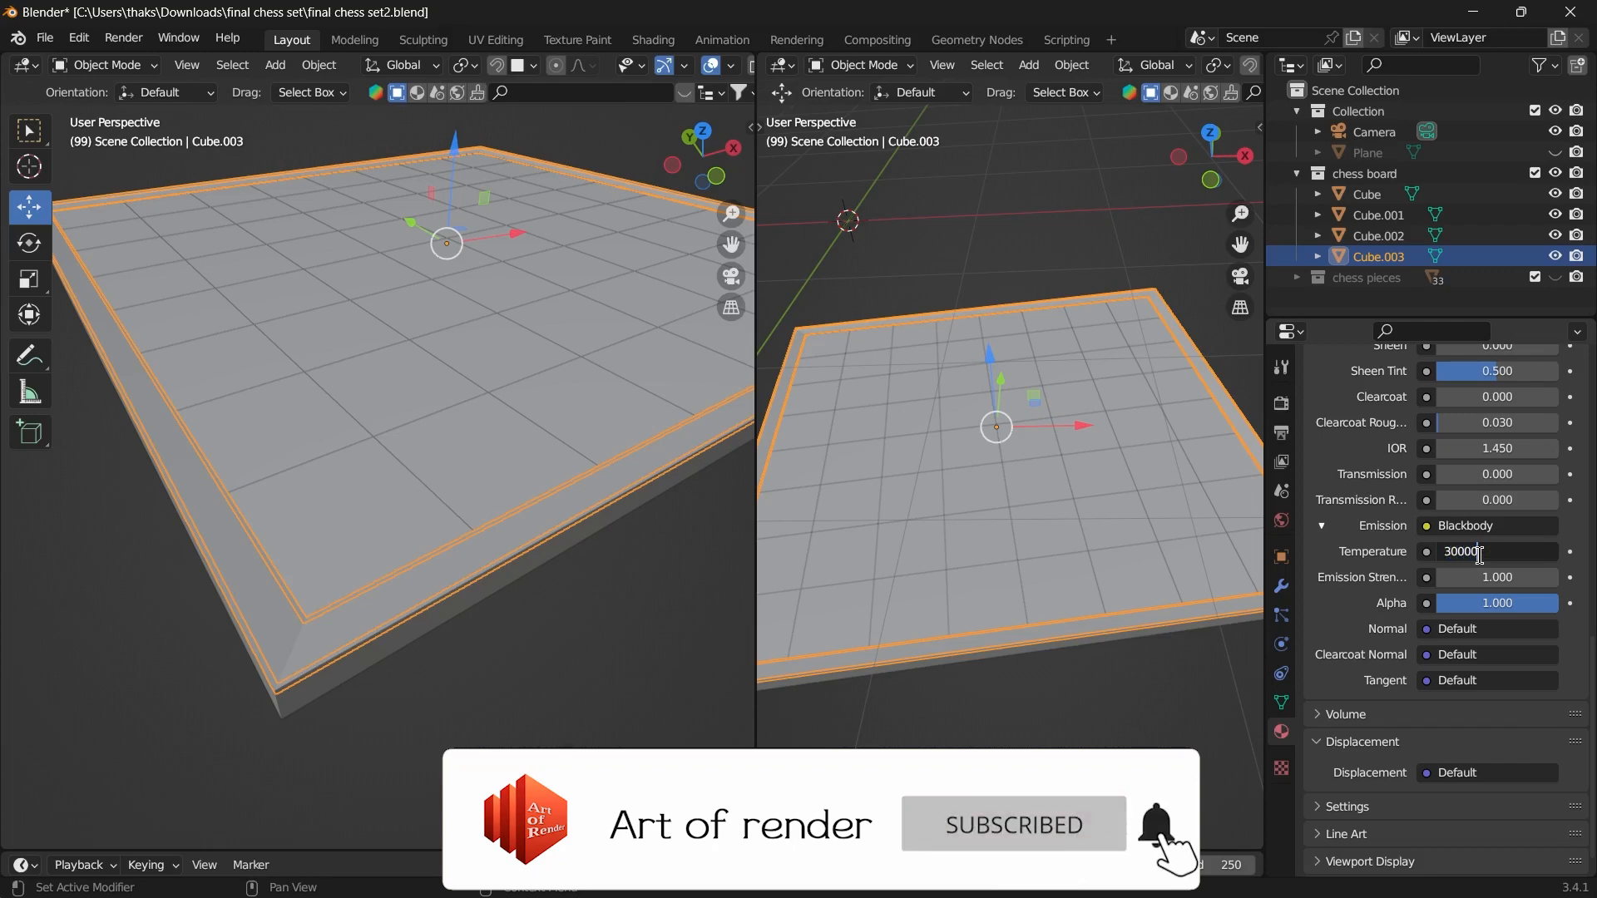
key("Return")
- Switch the second viewport to rendered shading and deselect the edge strips to preview the board's glow
middle_click_drag(1101, 599, 1022, 599)
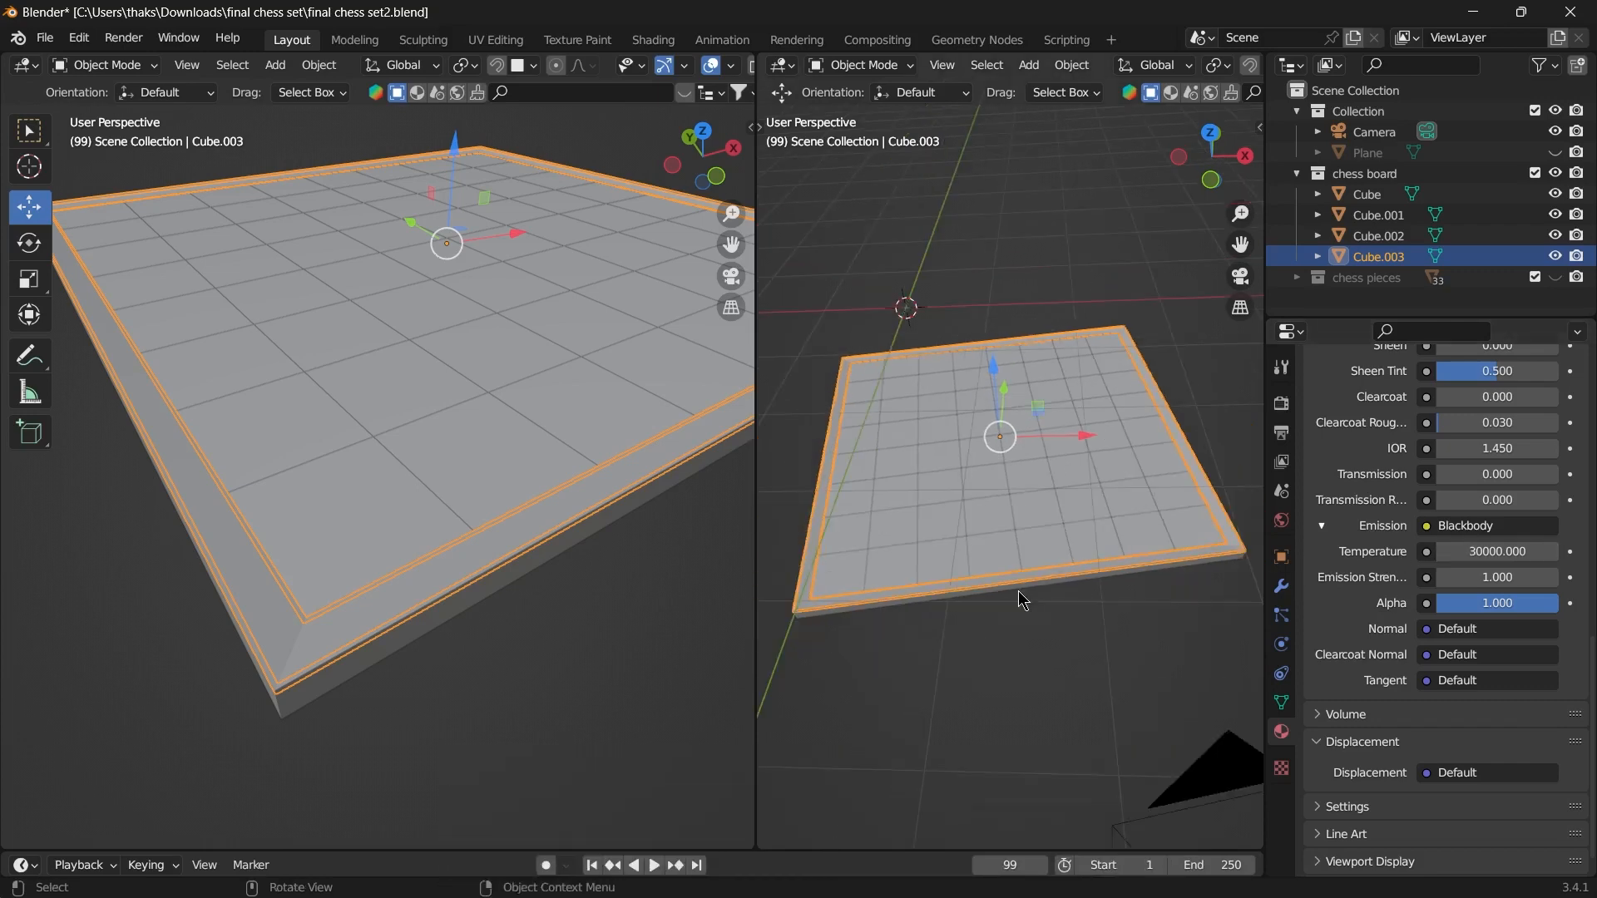
key("z")
left_click(1032, 505)
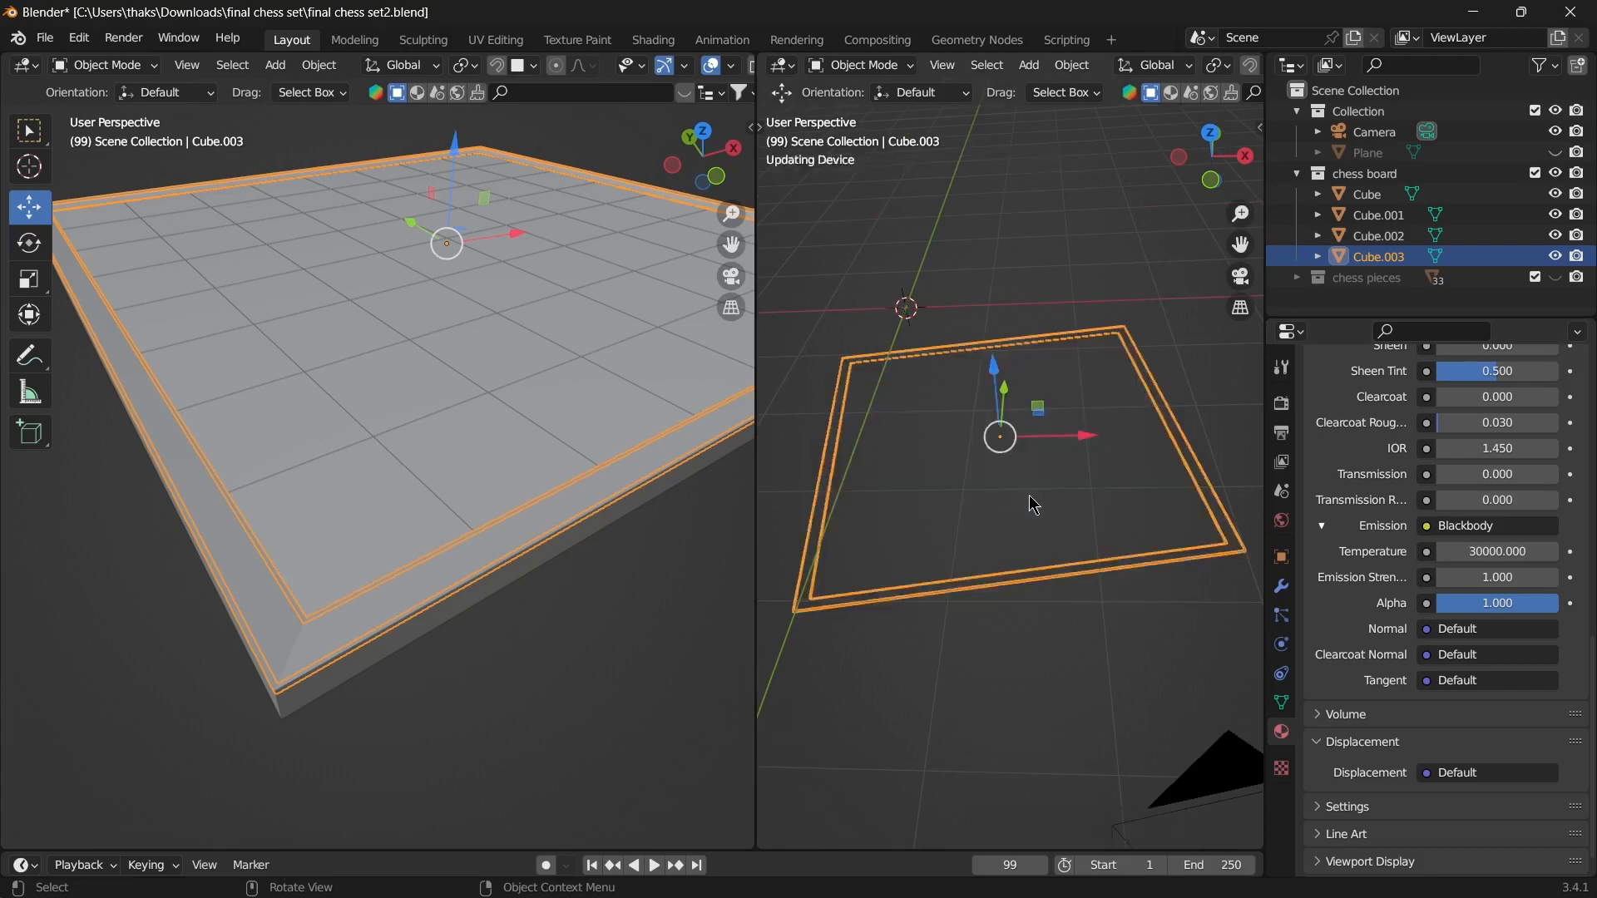
left_click(851, 663)
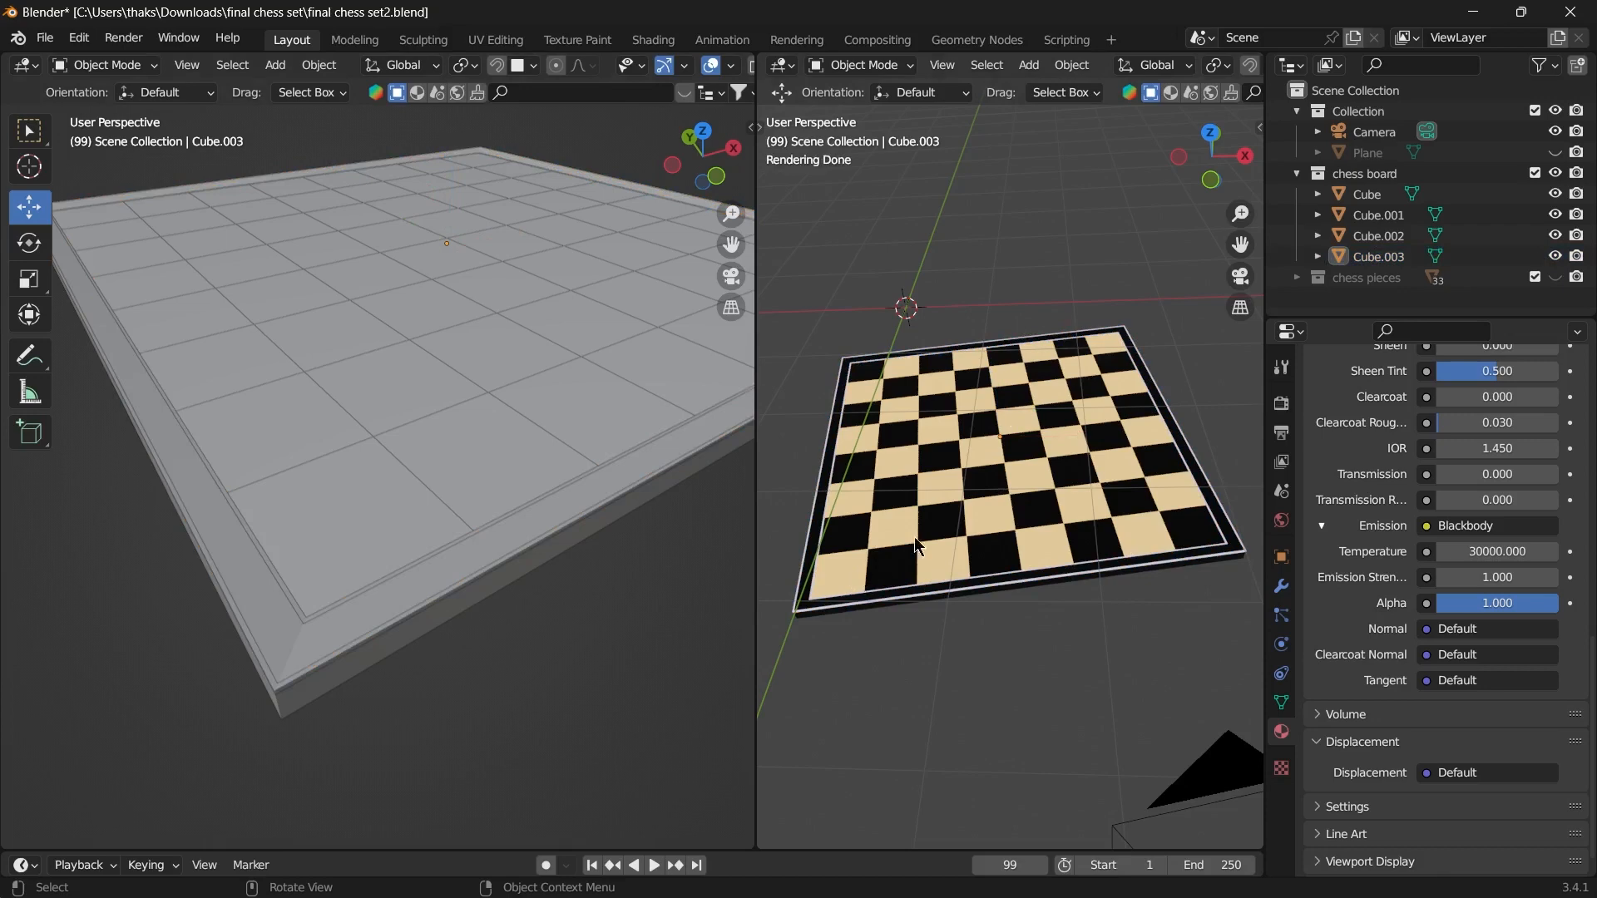
- Set the Blackbody emission temperature of the white squares' material to 5000
left_click(1377, 215)
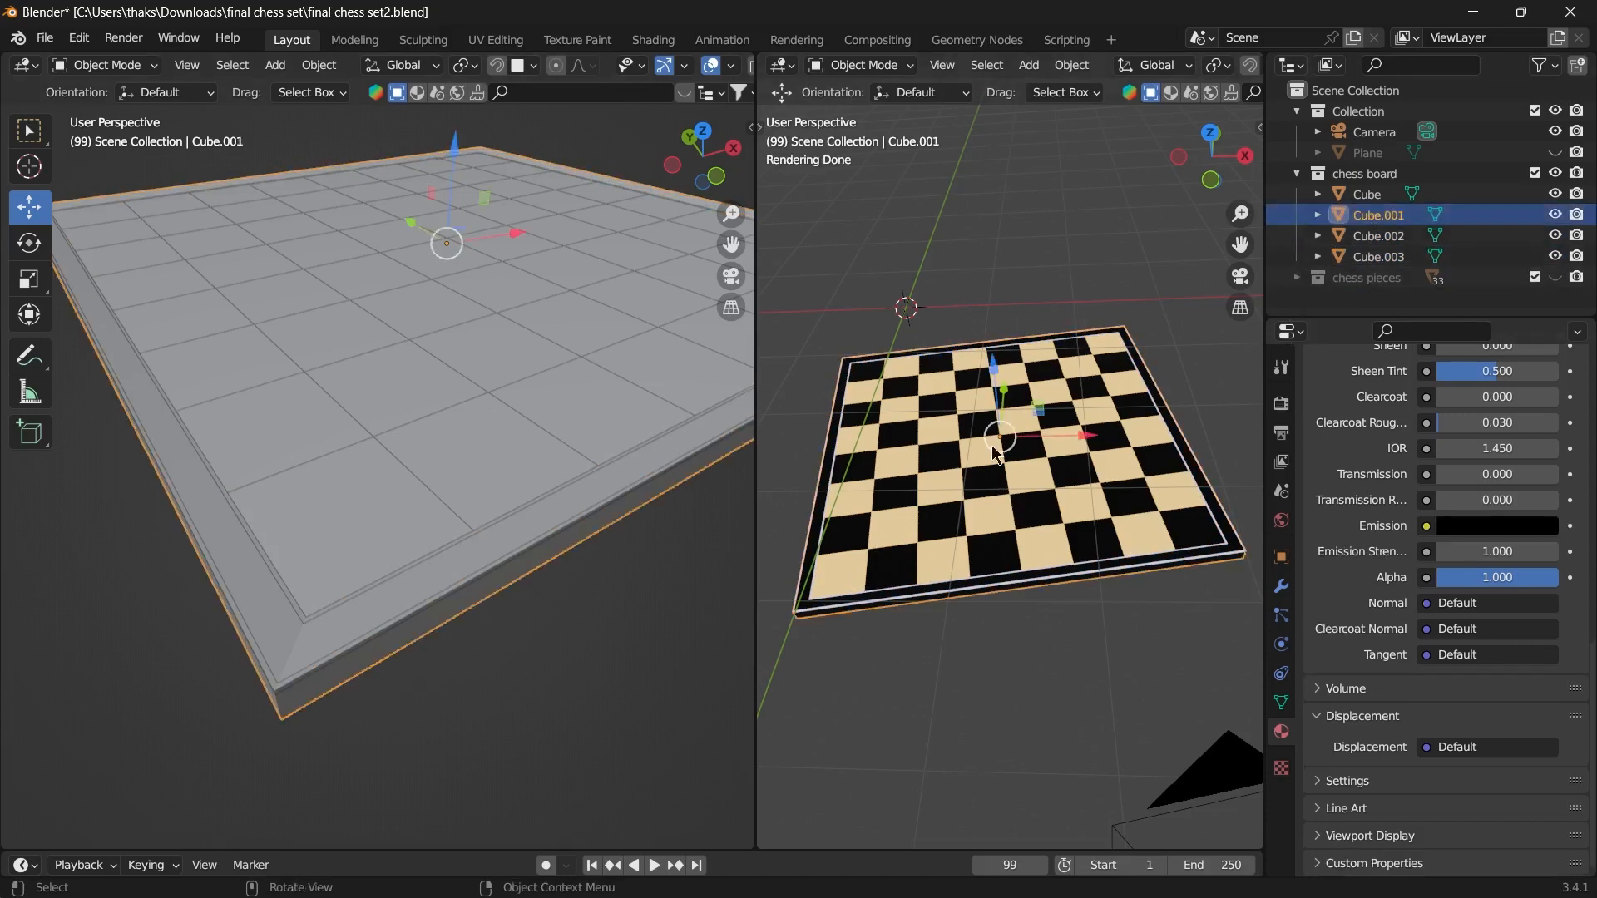
left_click(856, 596)
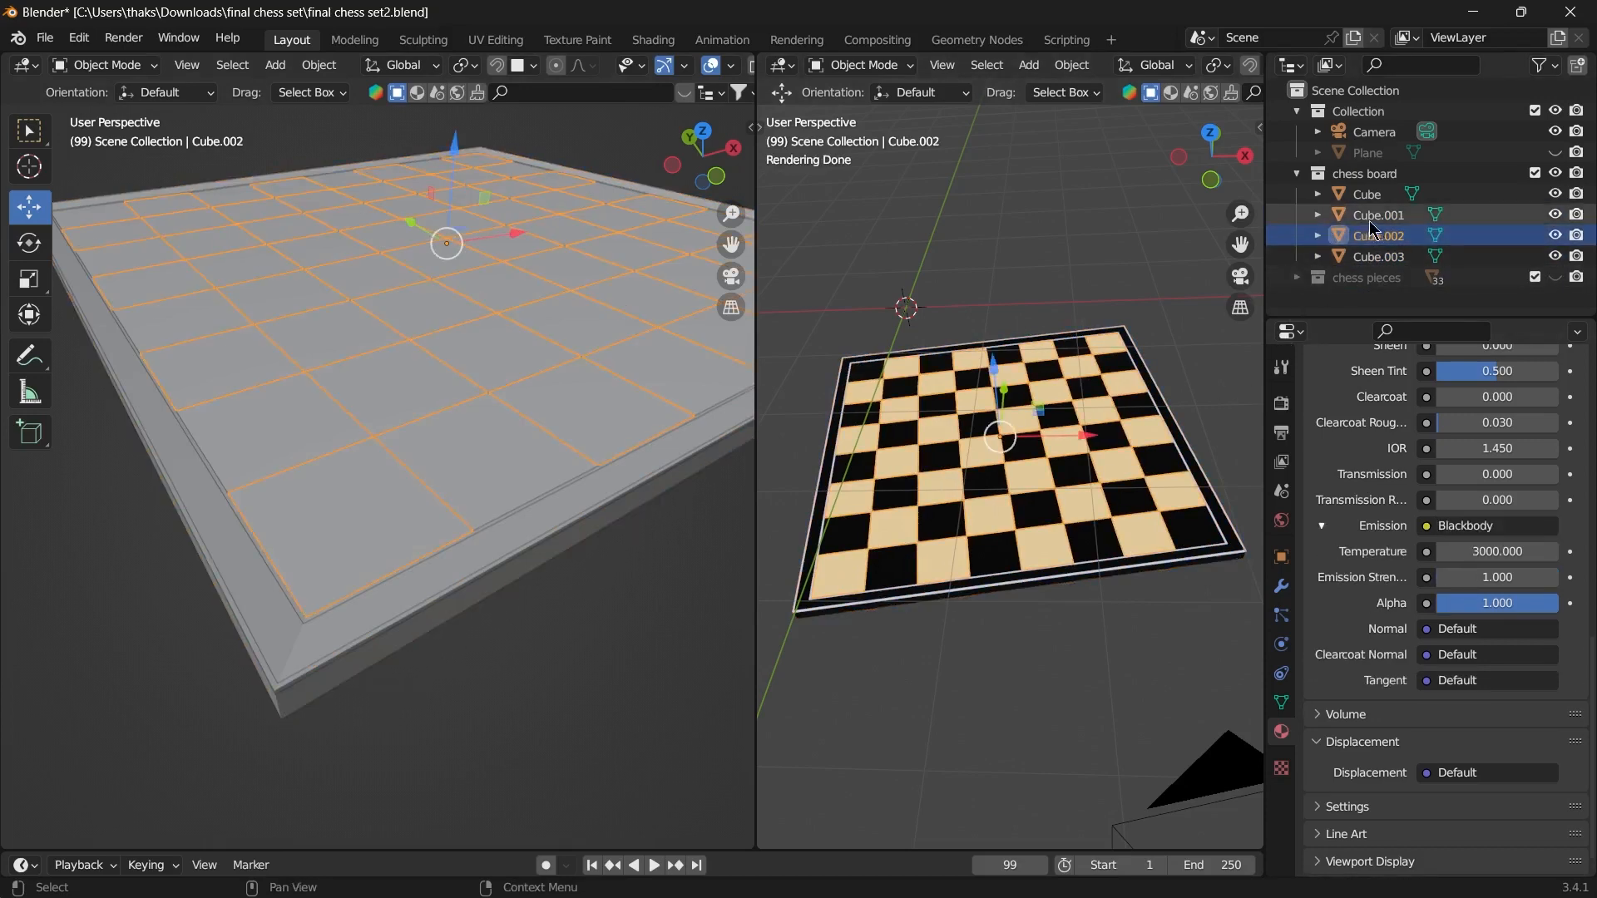
left_click(1487, 552)
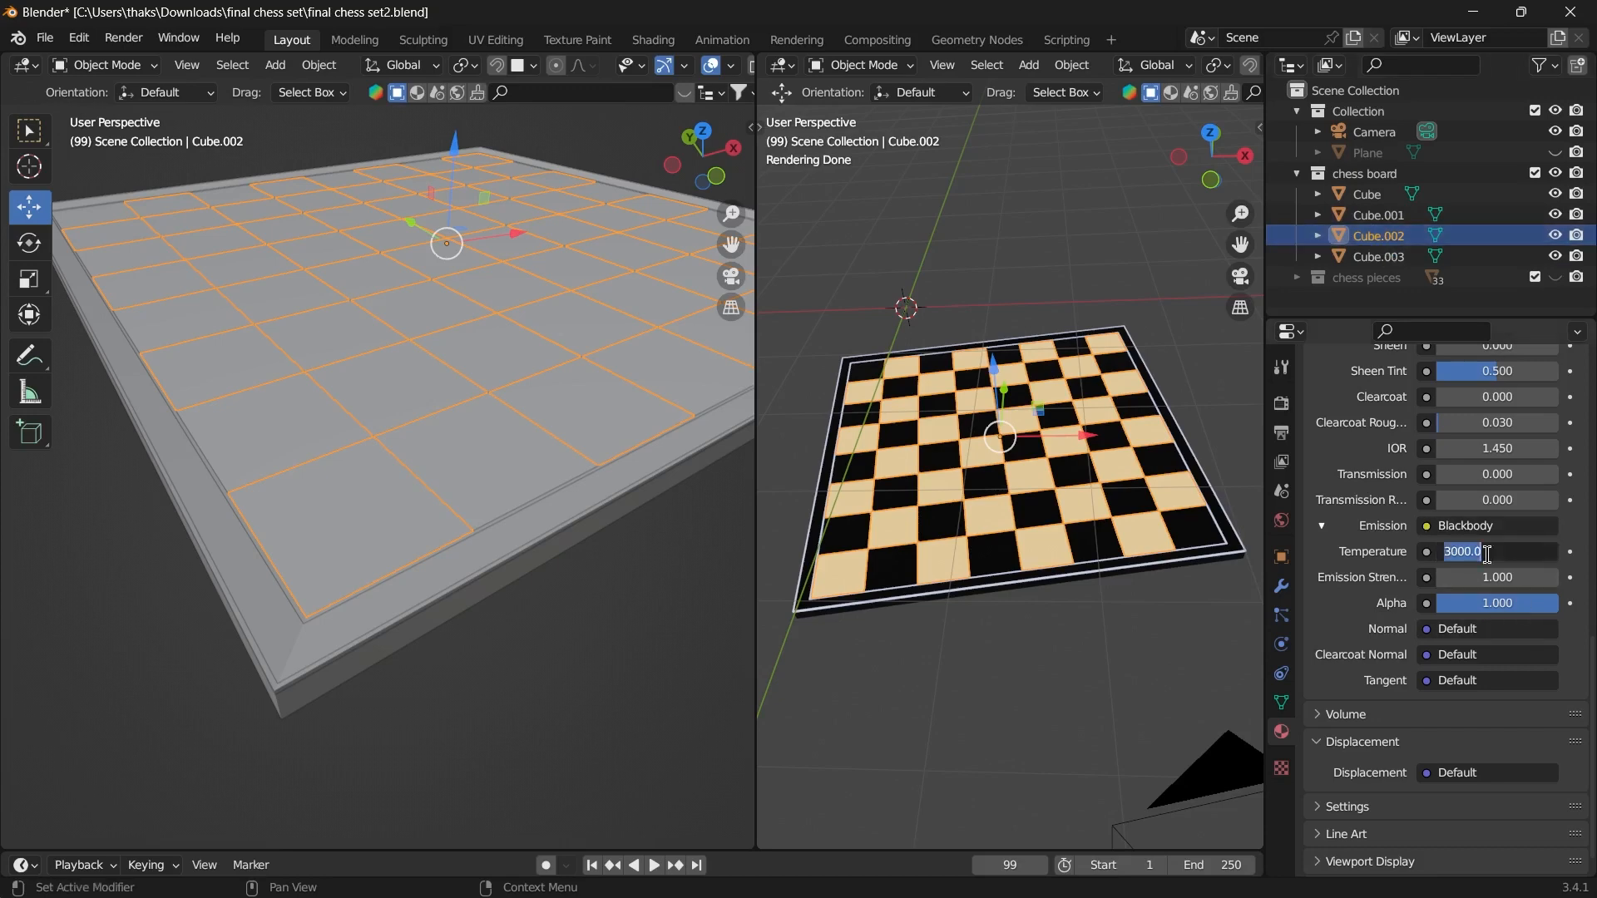
type("500")
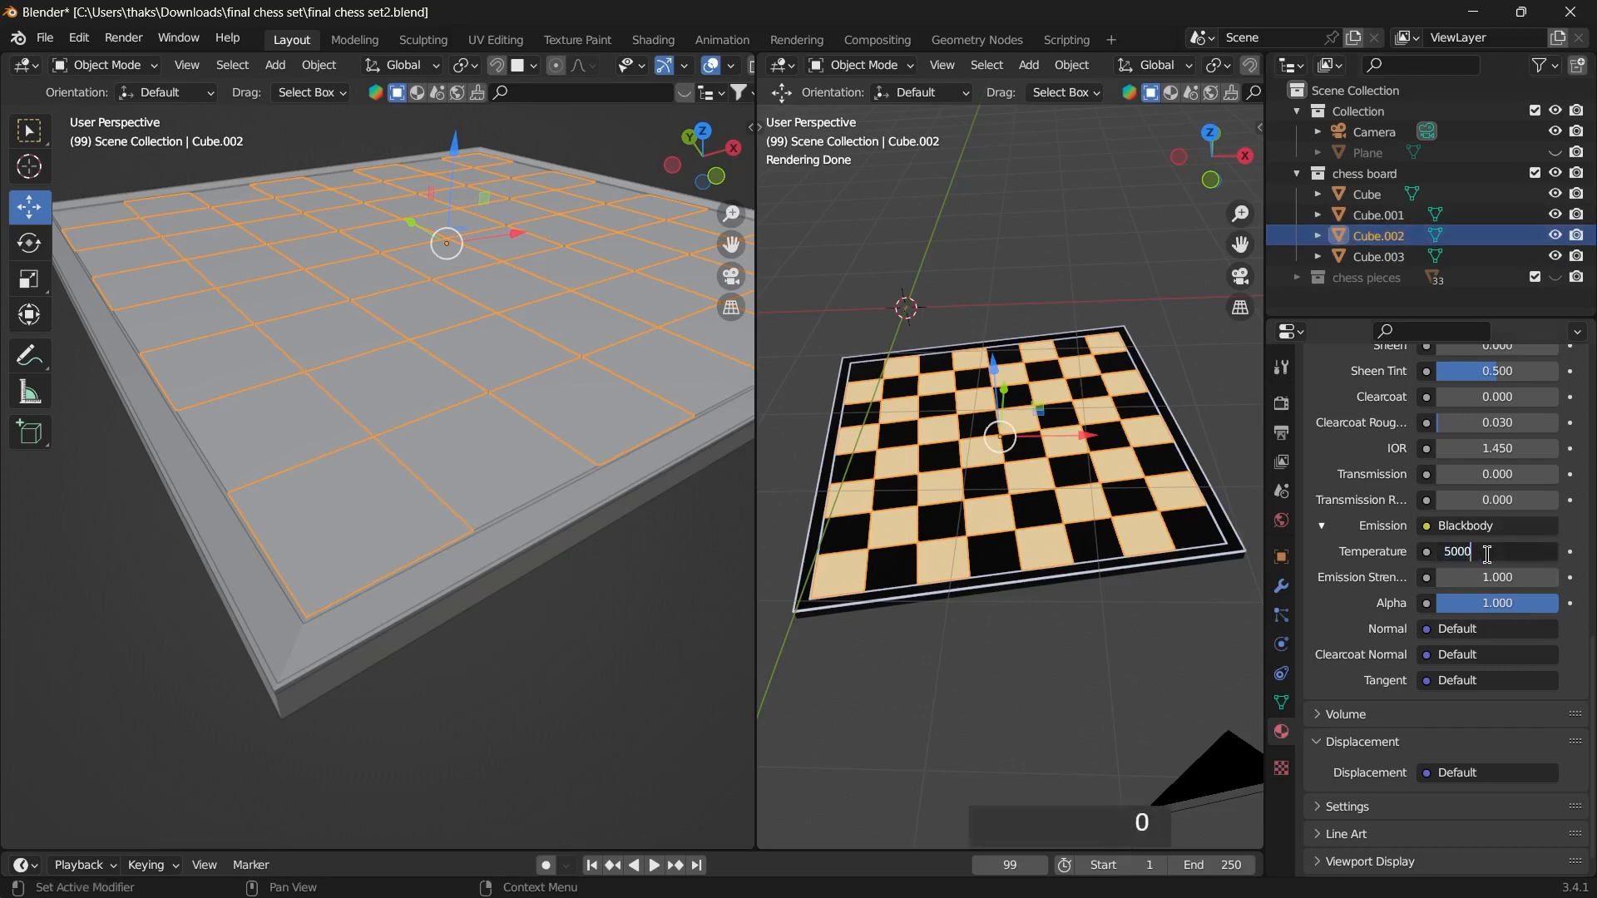
type("0")
key("Return")
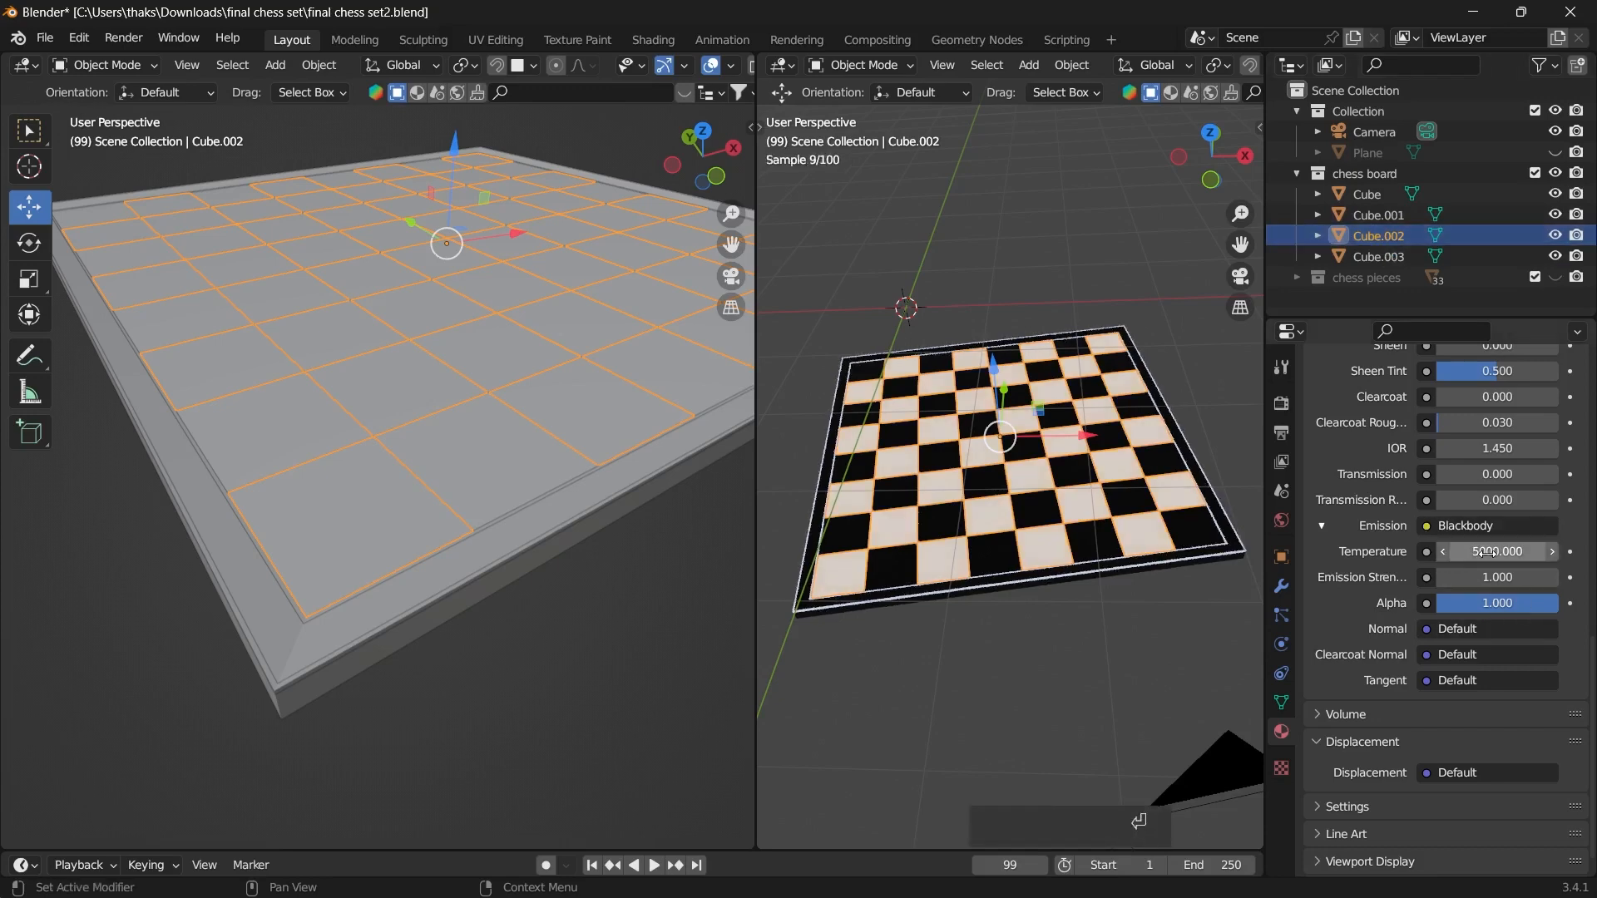
left_click(1034, 627)
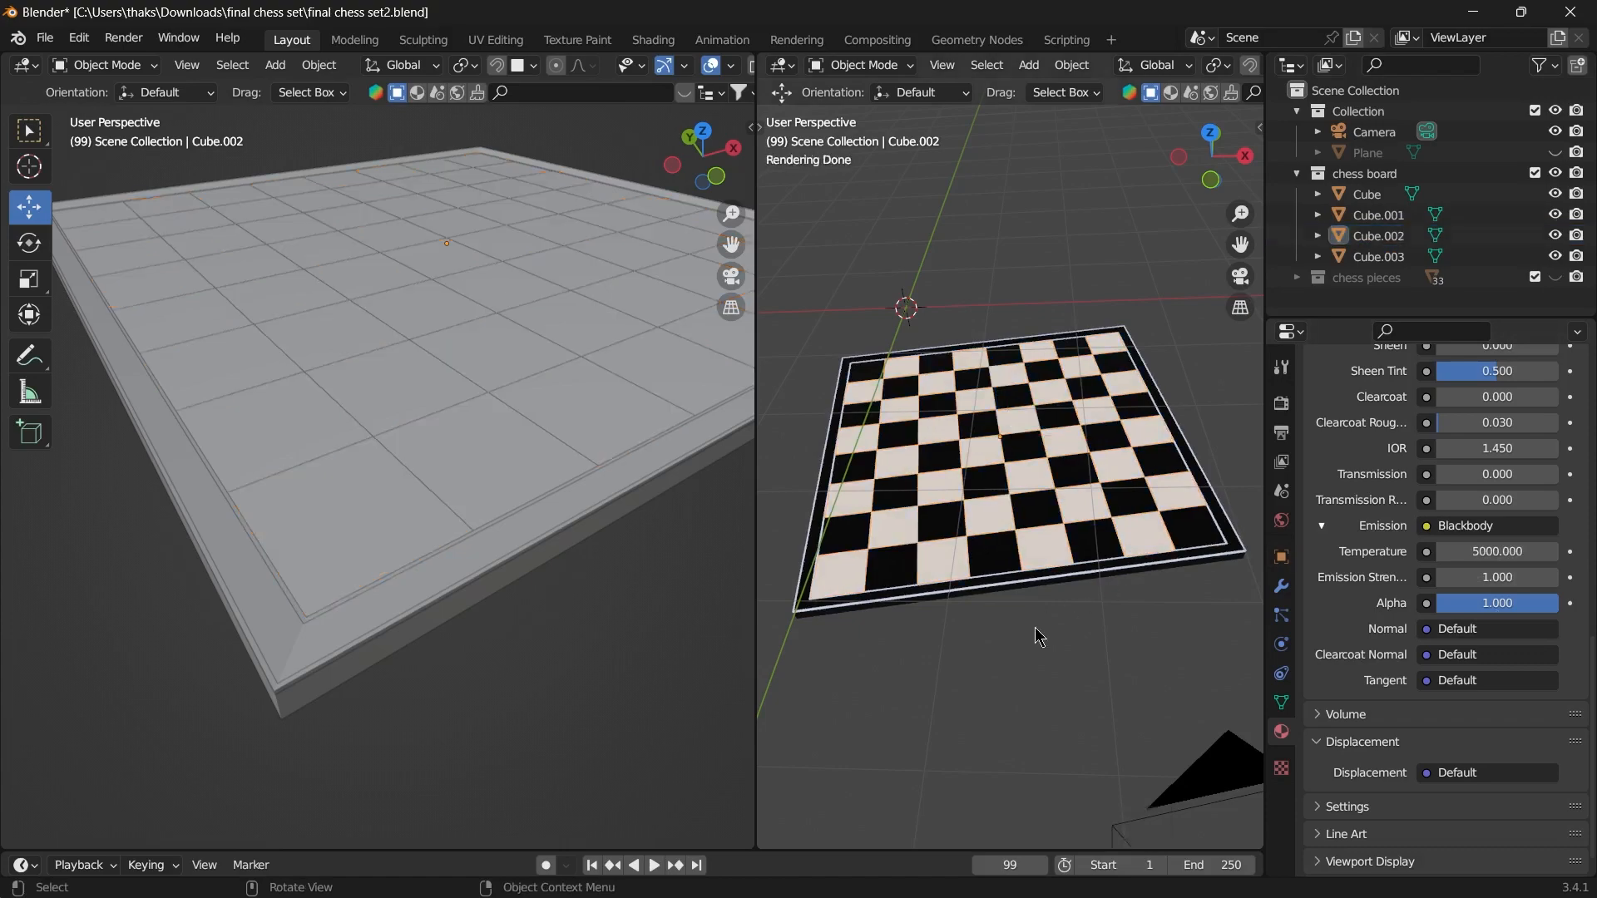
- Unhide the backdrop plane and replace its existing material with a new one
left_click(1555, 153)
scroll(358, 595, "down", 5)
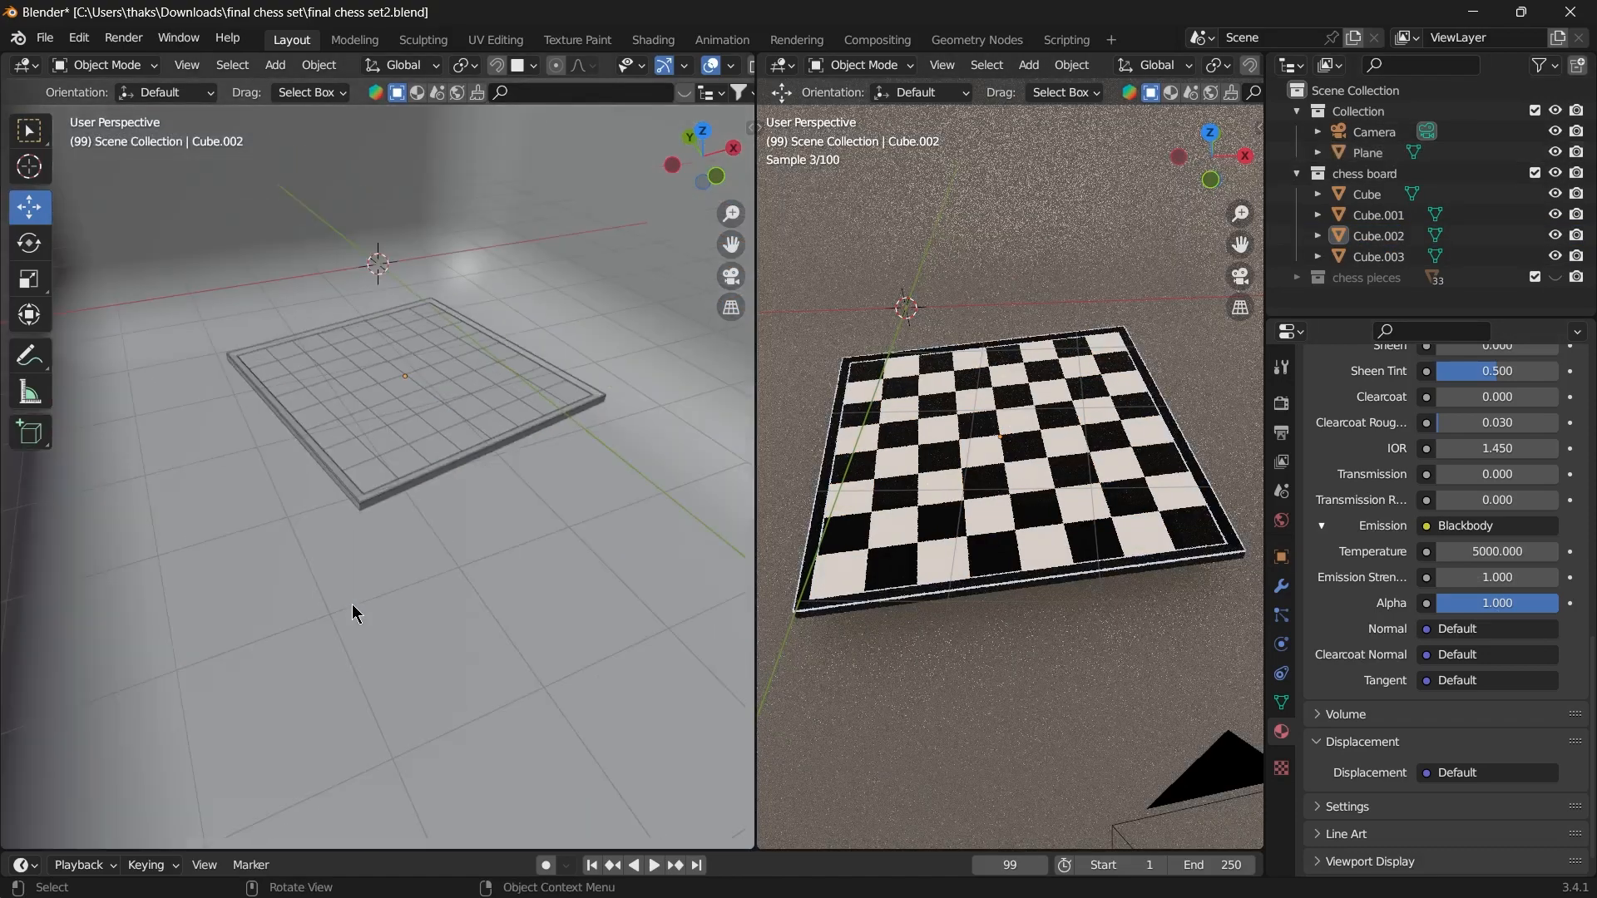
left_click(515, 503)
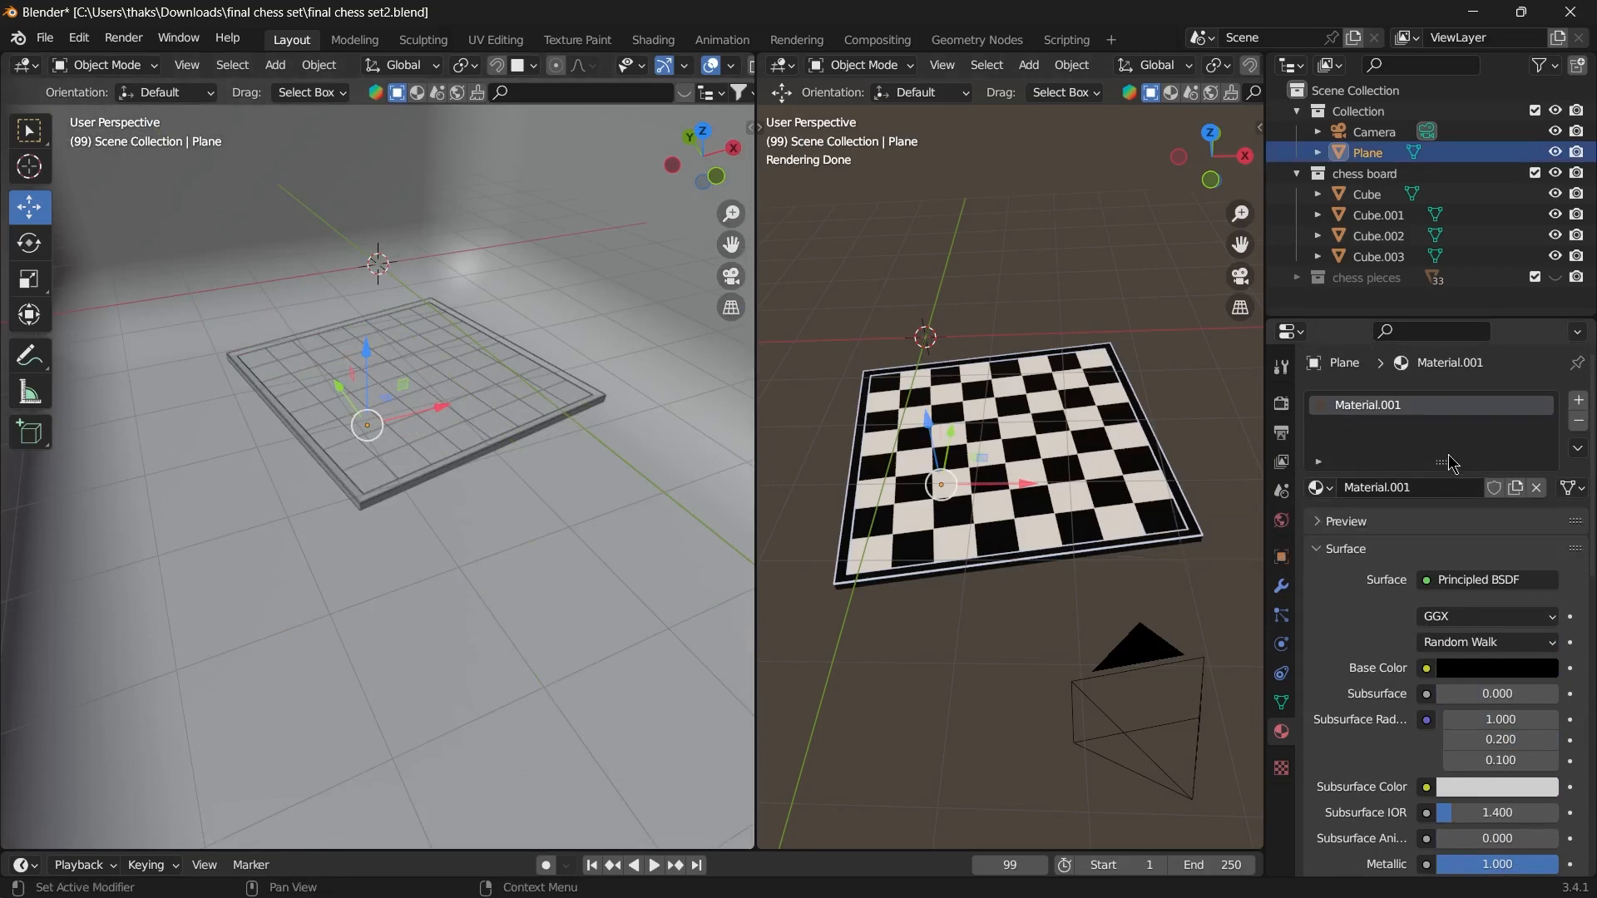
left_click(1578, 422)
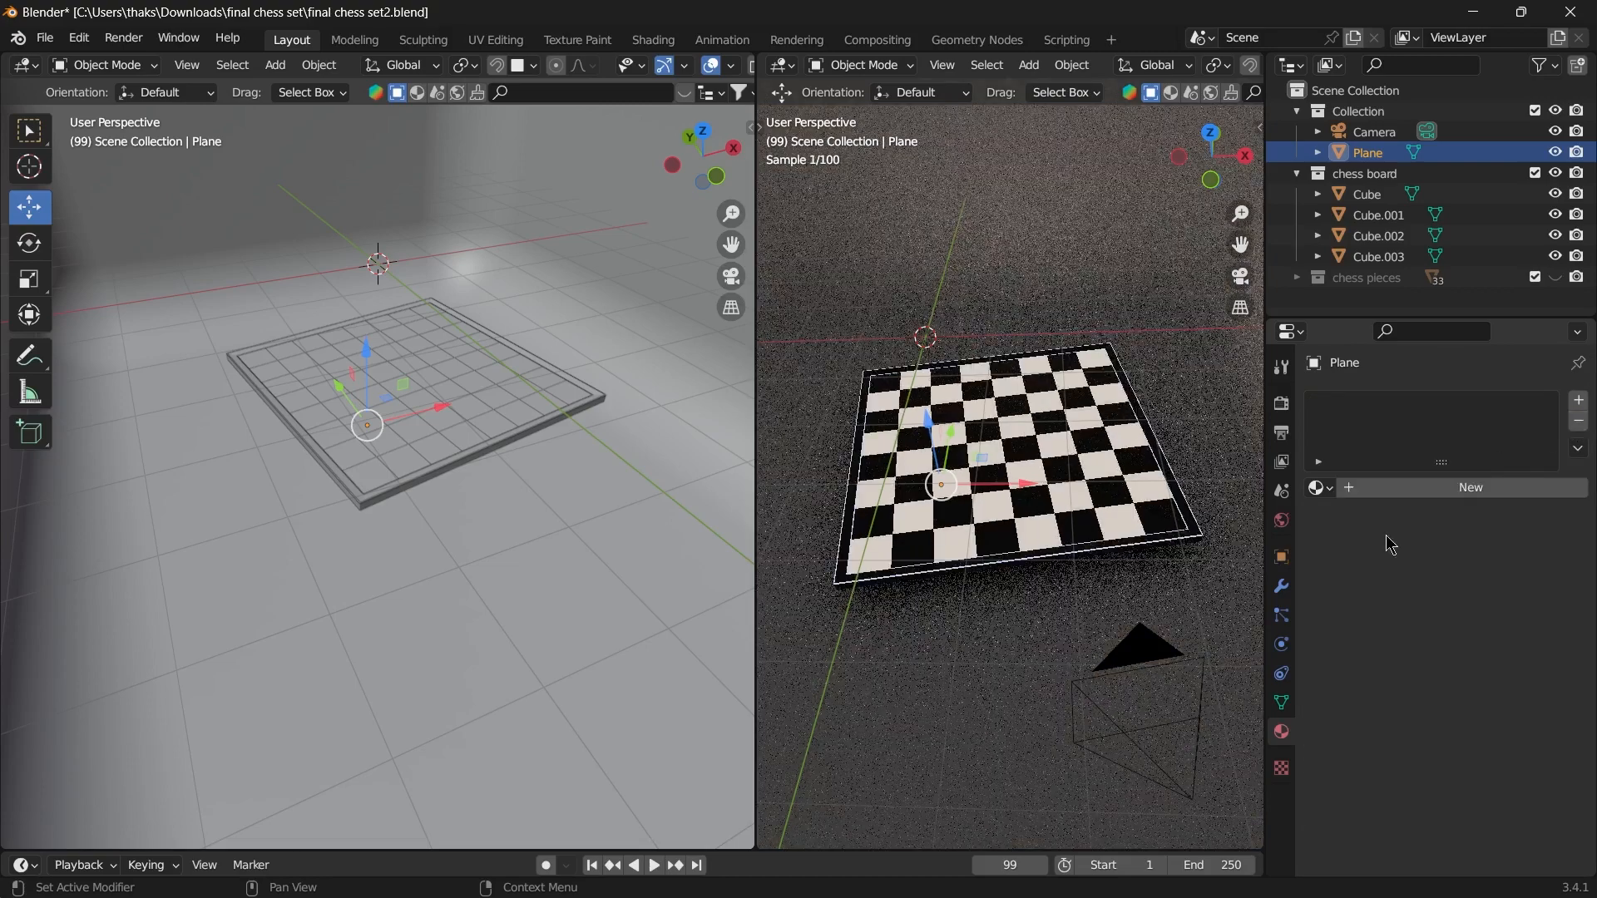
left_click(1401, 494)
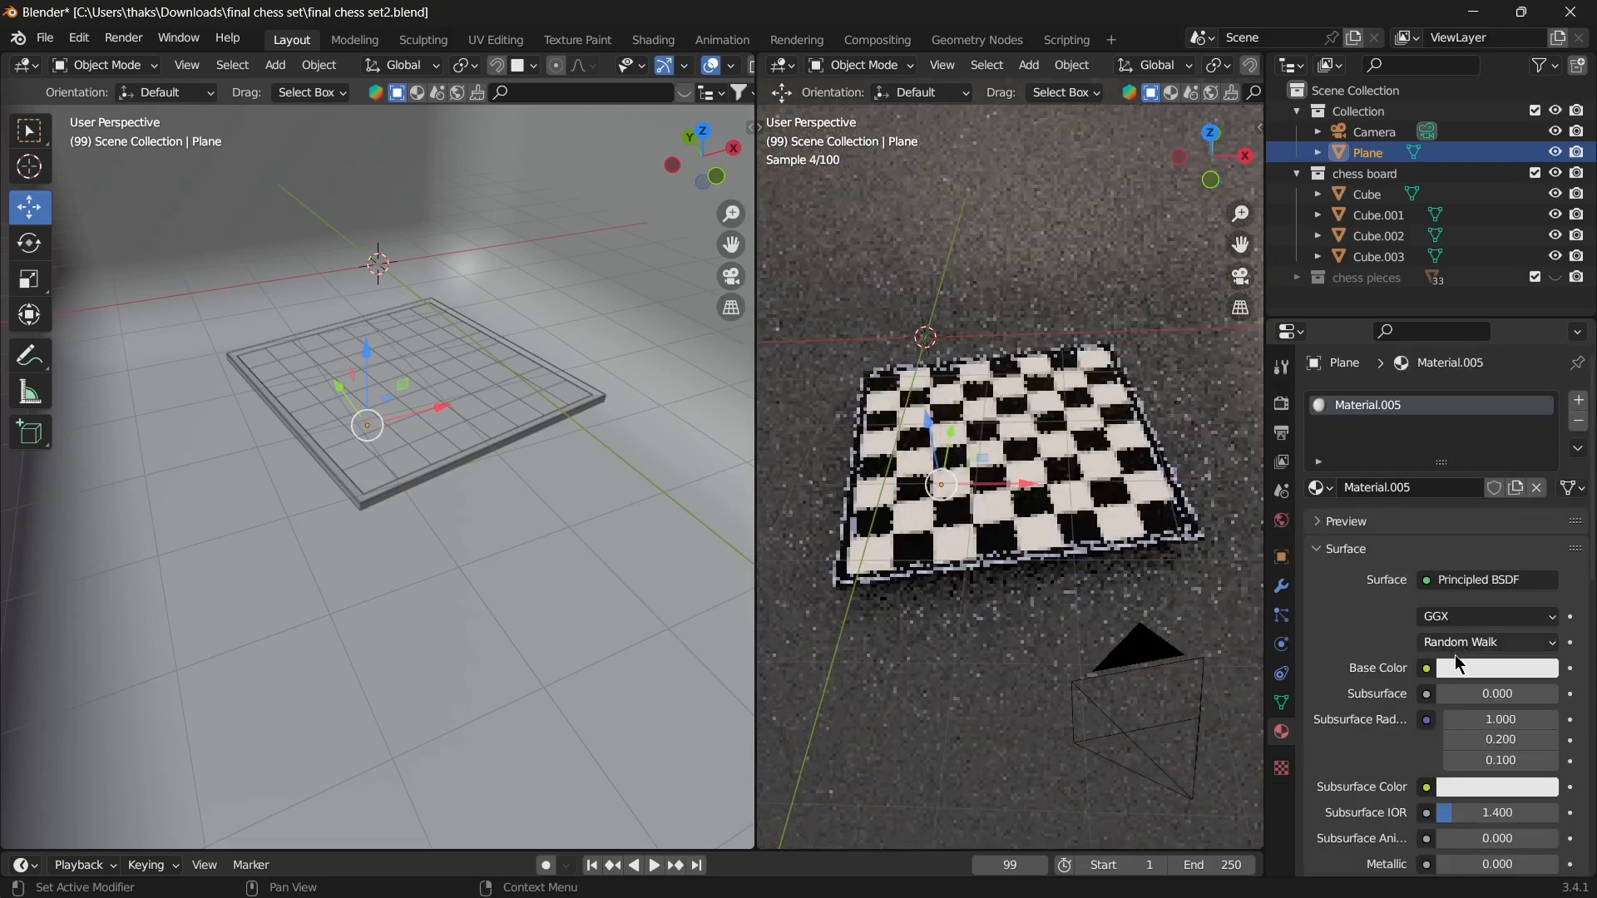
- Give the backdrop plane's material a black base color, a metallic value of 0.324 and a roughness of 1.000
left_click(1459, 672)
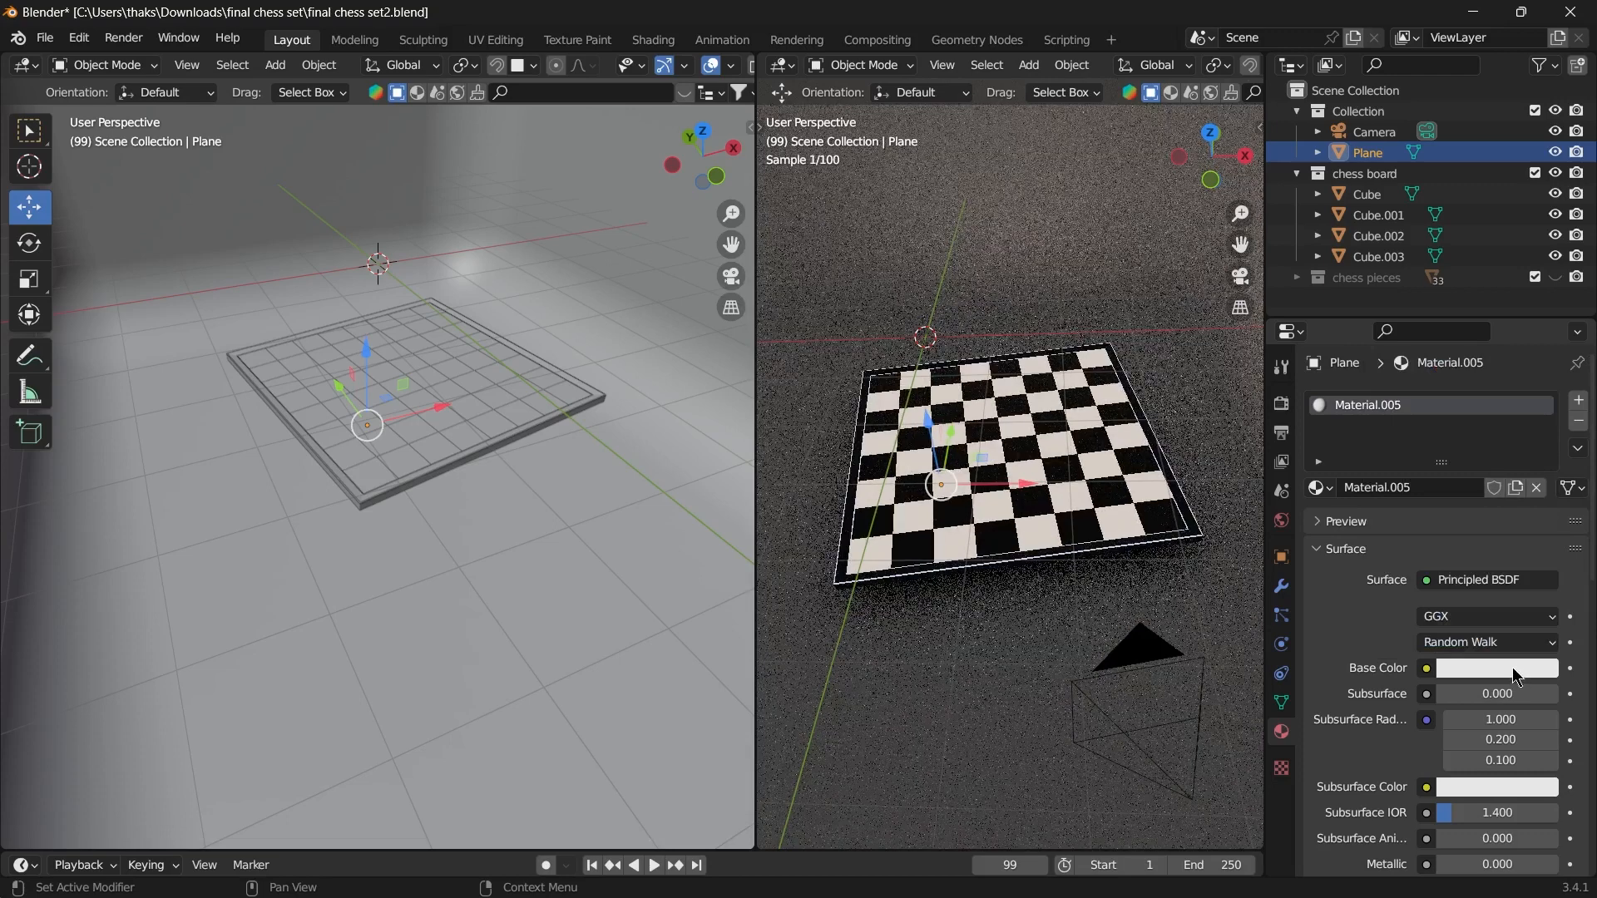
left_click(1516, 673)
left_click_drag(1547, 497, 1544, 524)
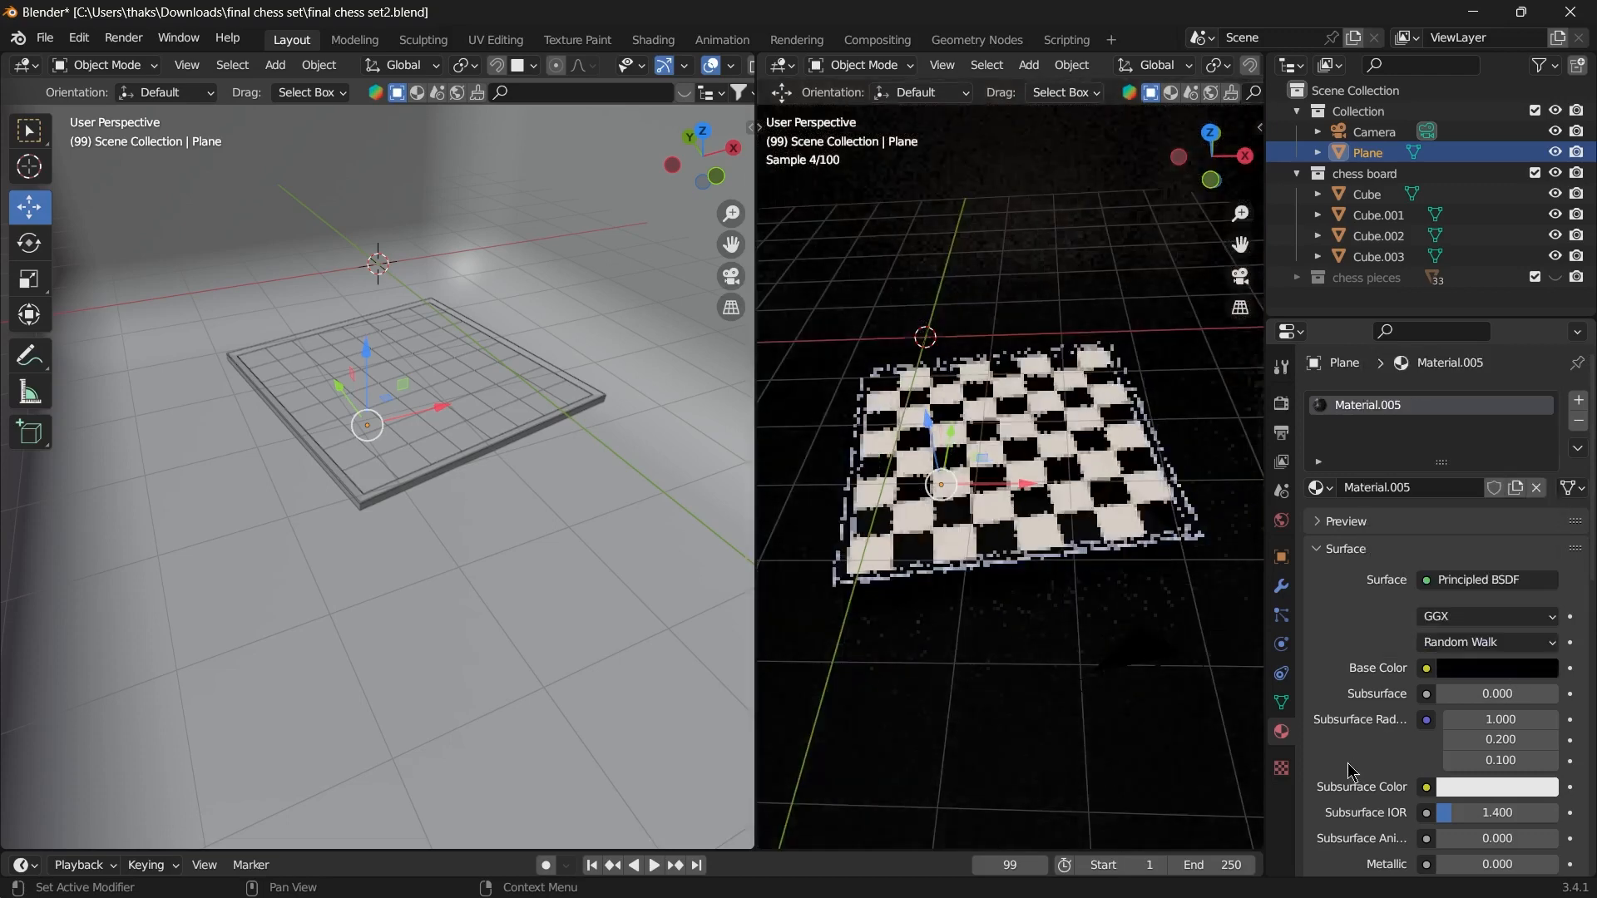
scroll(1340, 771, "down", 5)
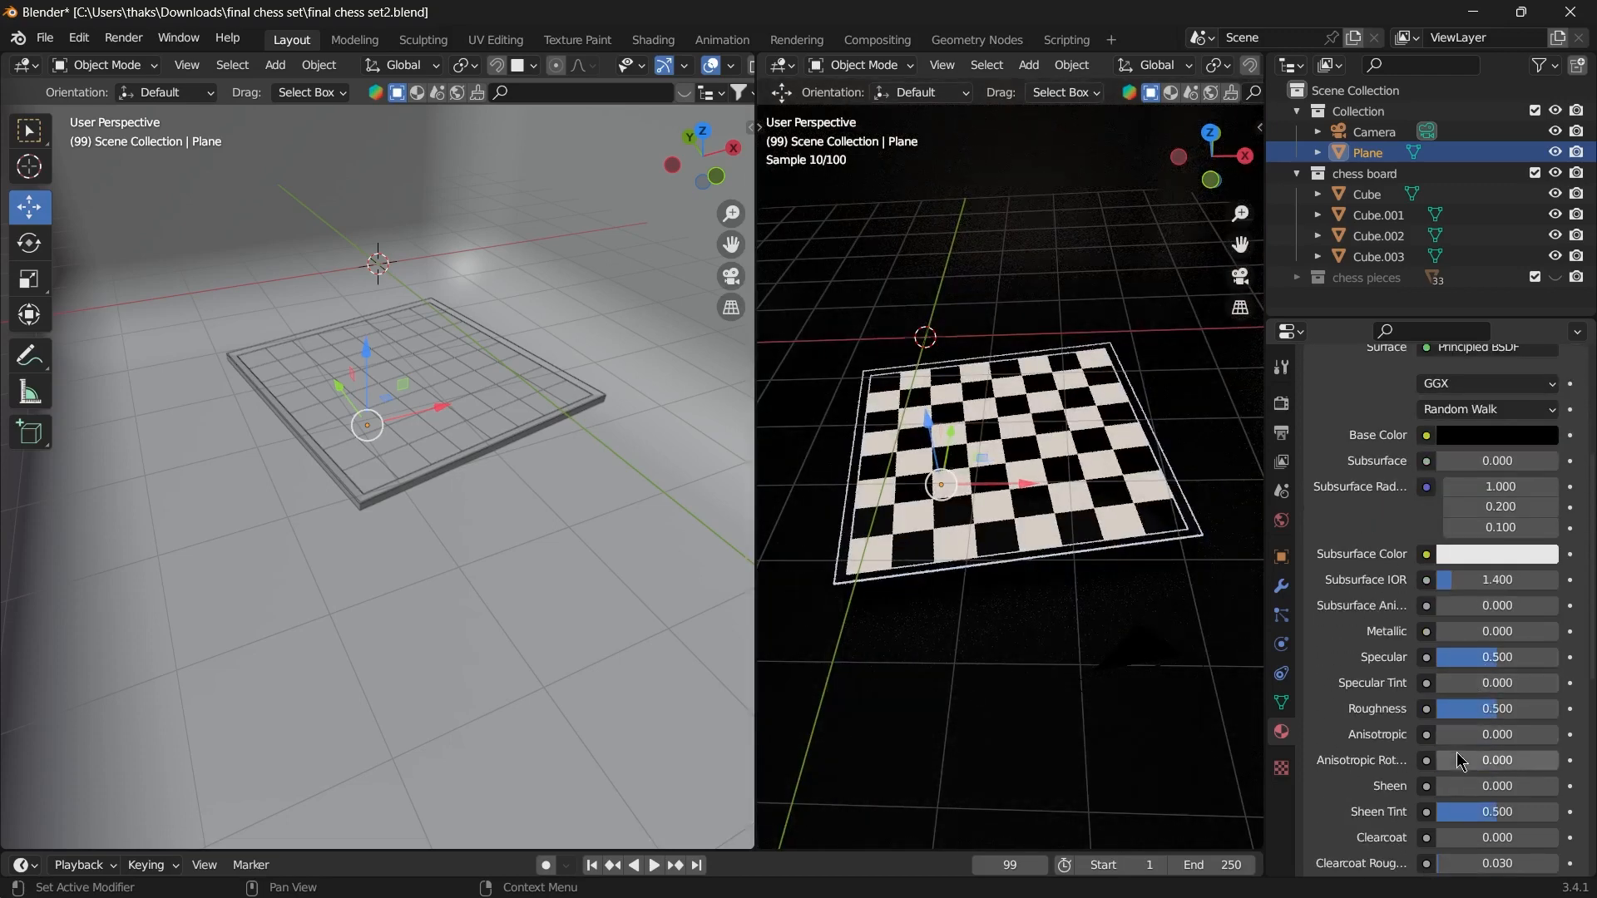
left_click_drag(1459, 661, 1537, 631)
key("ctrl+z")
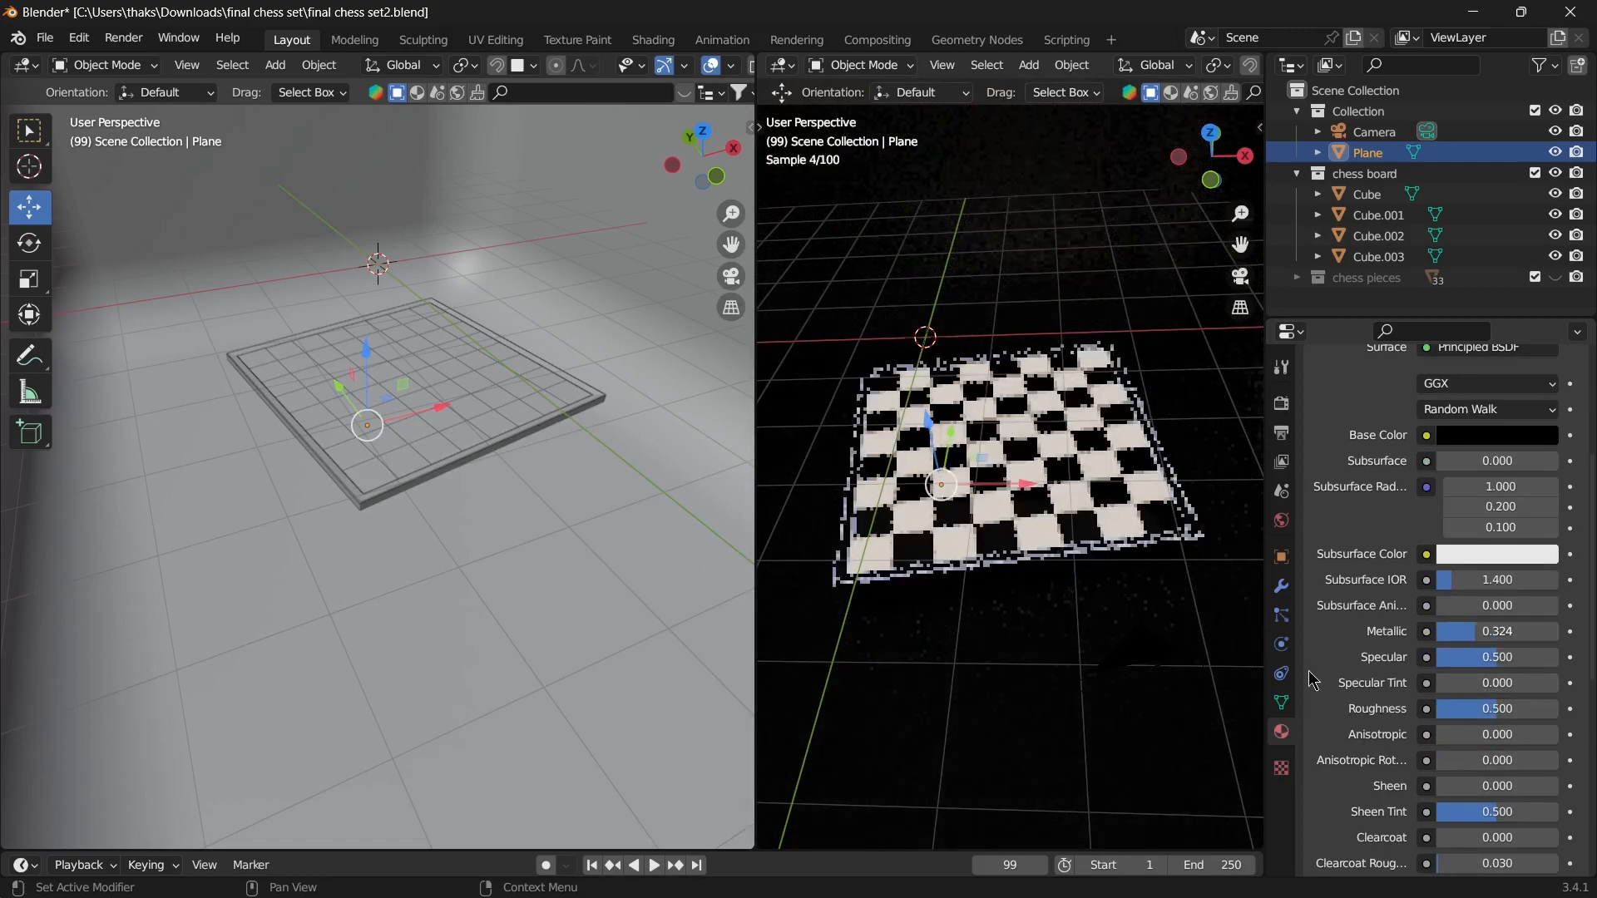
left_click_drag(1495, 709, 1558, 708)
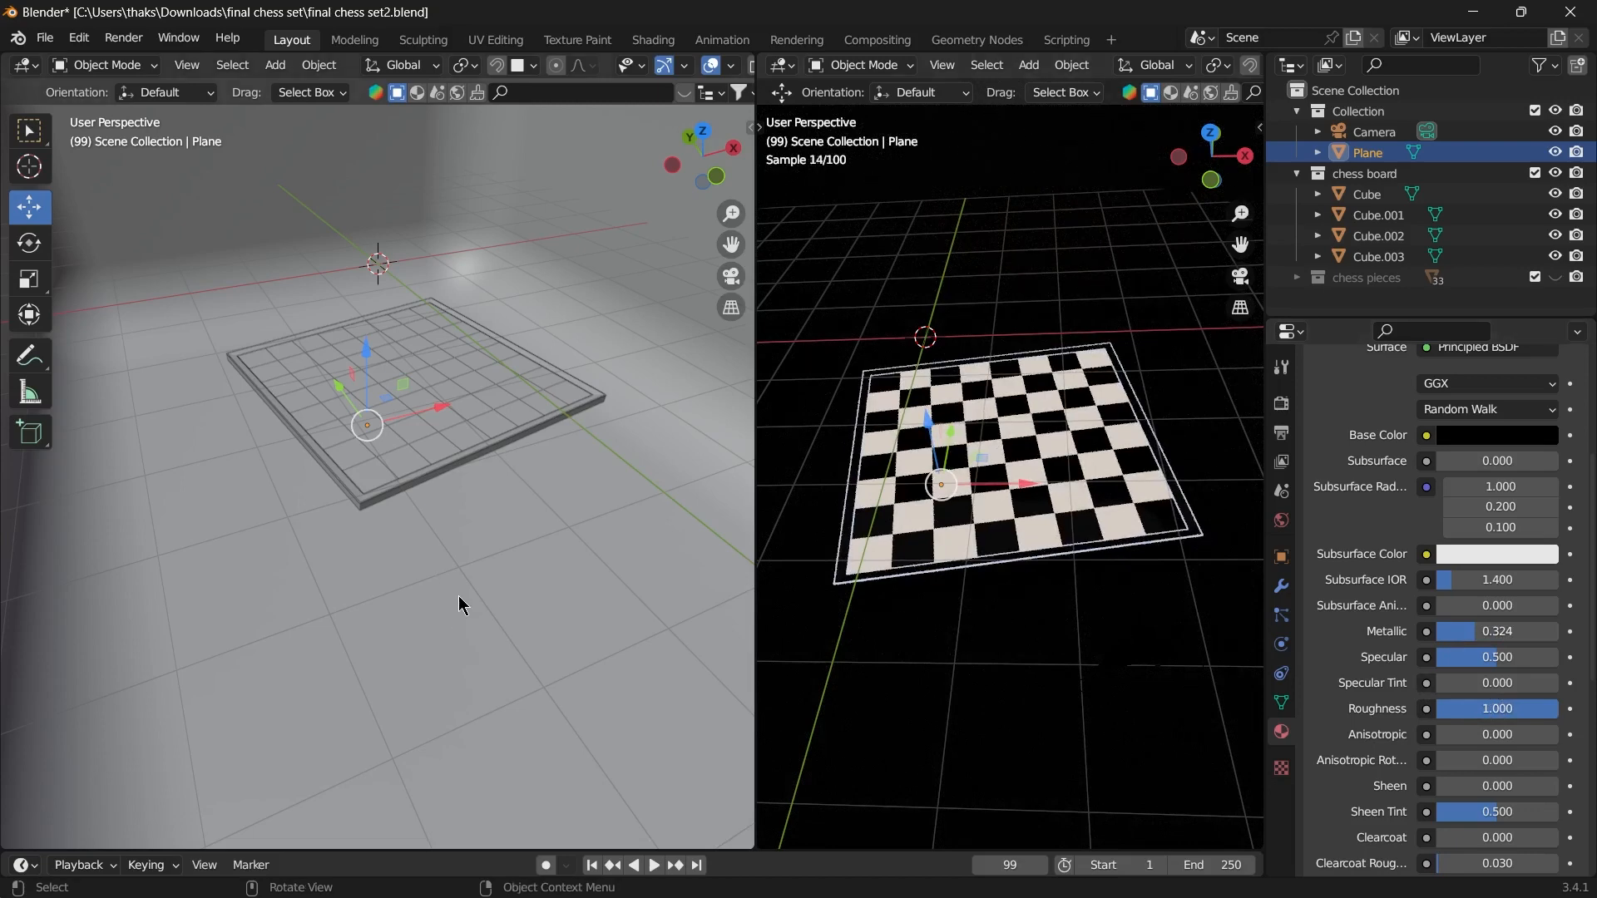
- Unhide the chess pieces collection and inspect the pieces on the glowing board
scroll(574, 517, "down", 3)
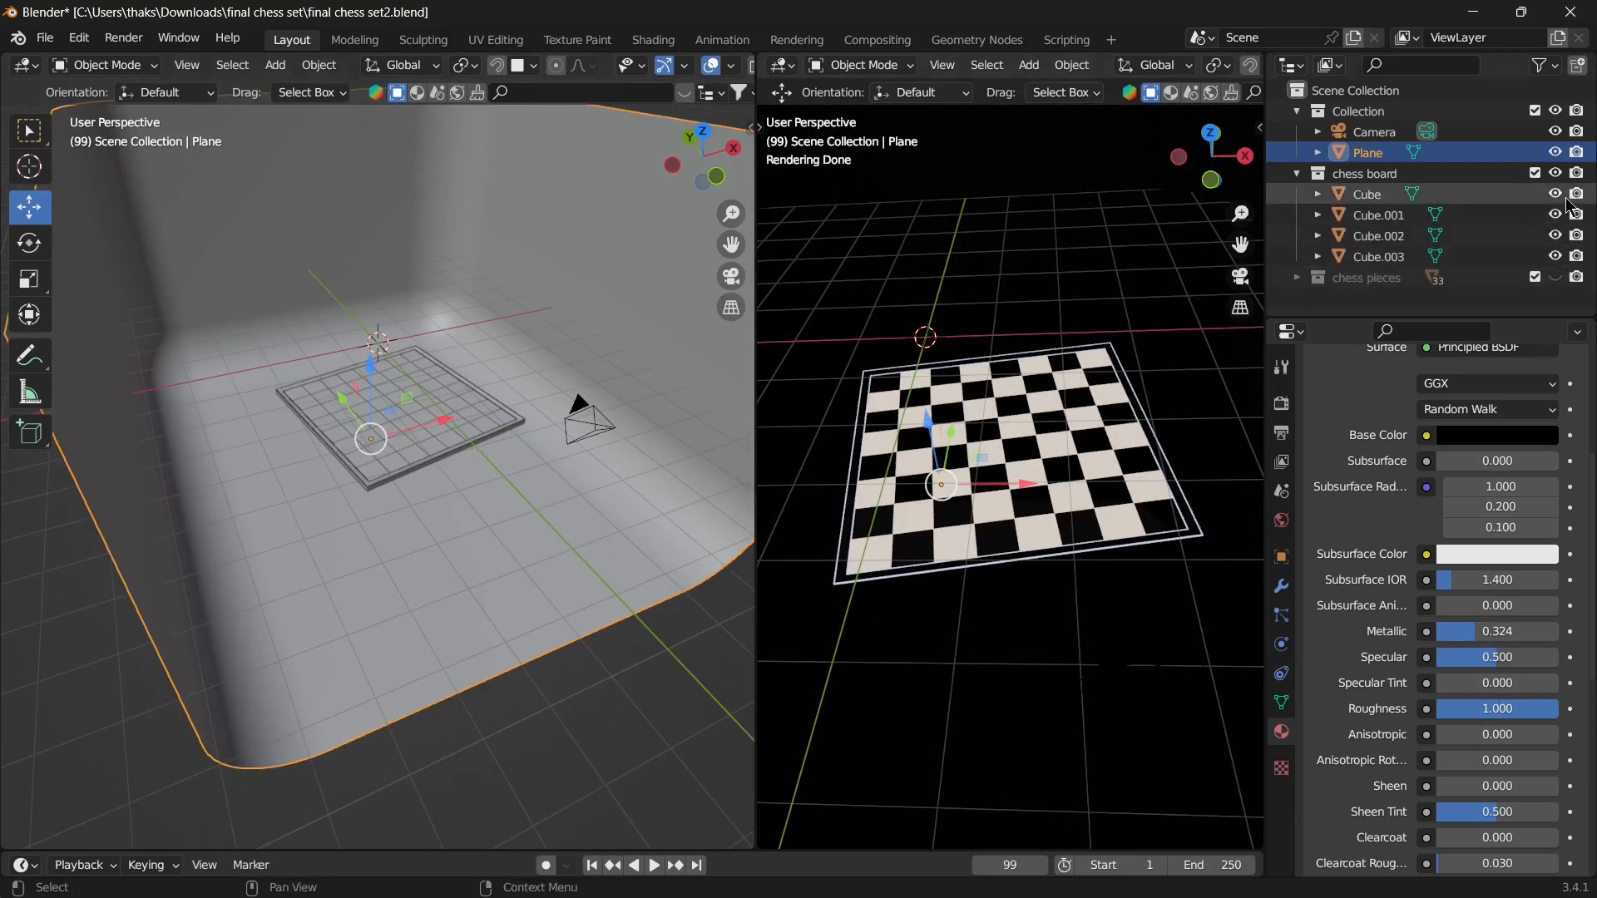
left_click(1555, 277)
scroll(1010, 553, "up", 3)
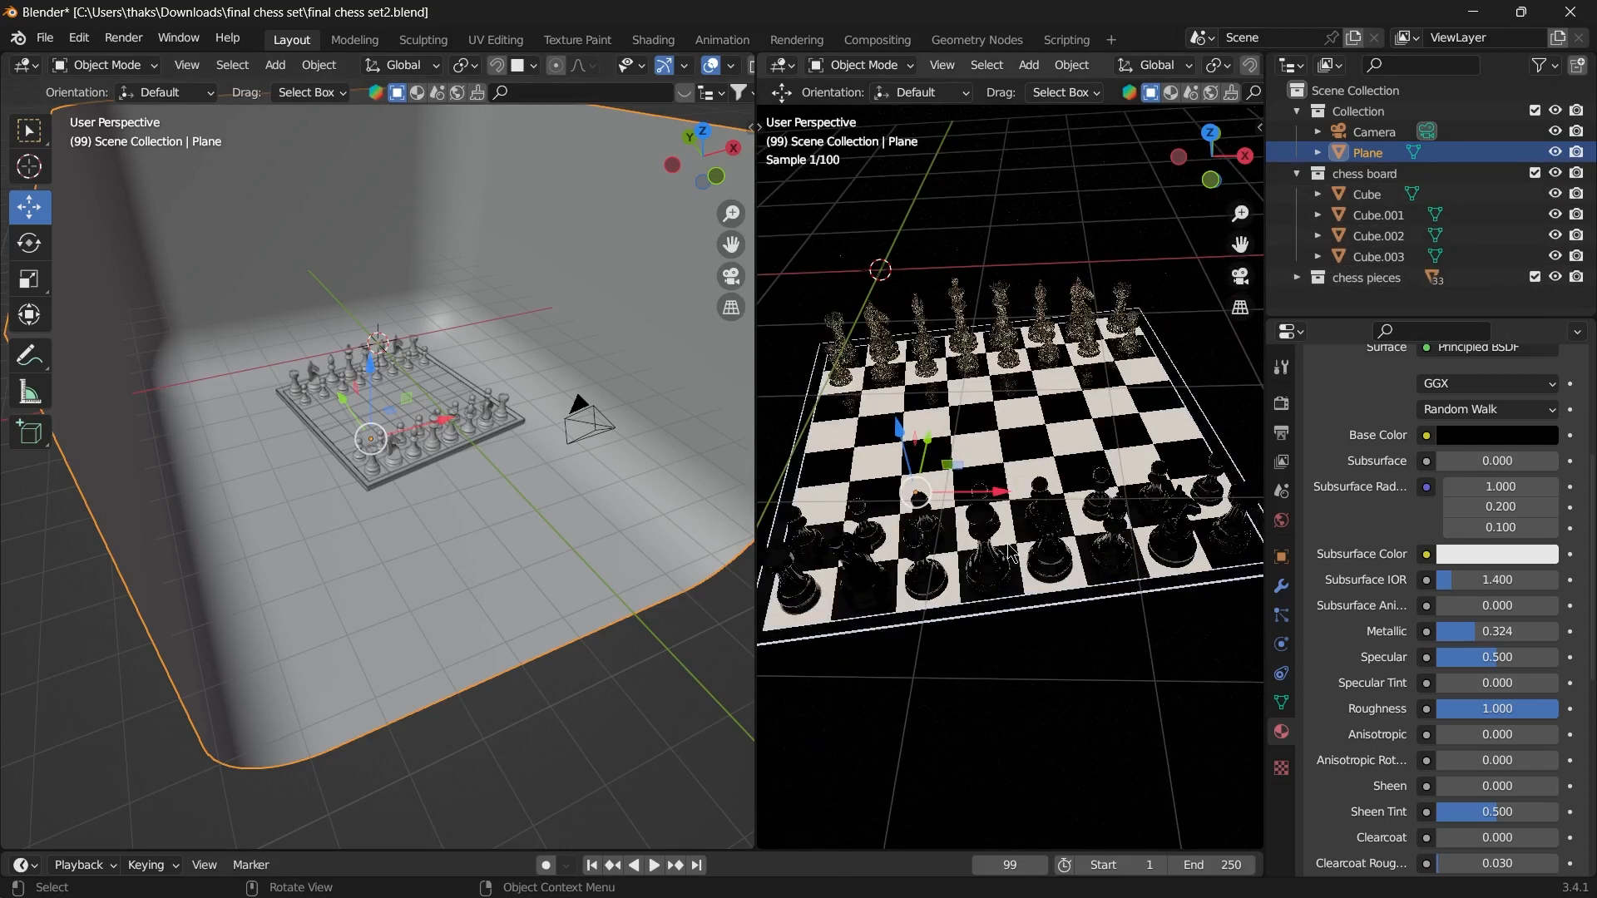
scroll(1106, 627, "down", 2)
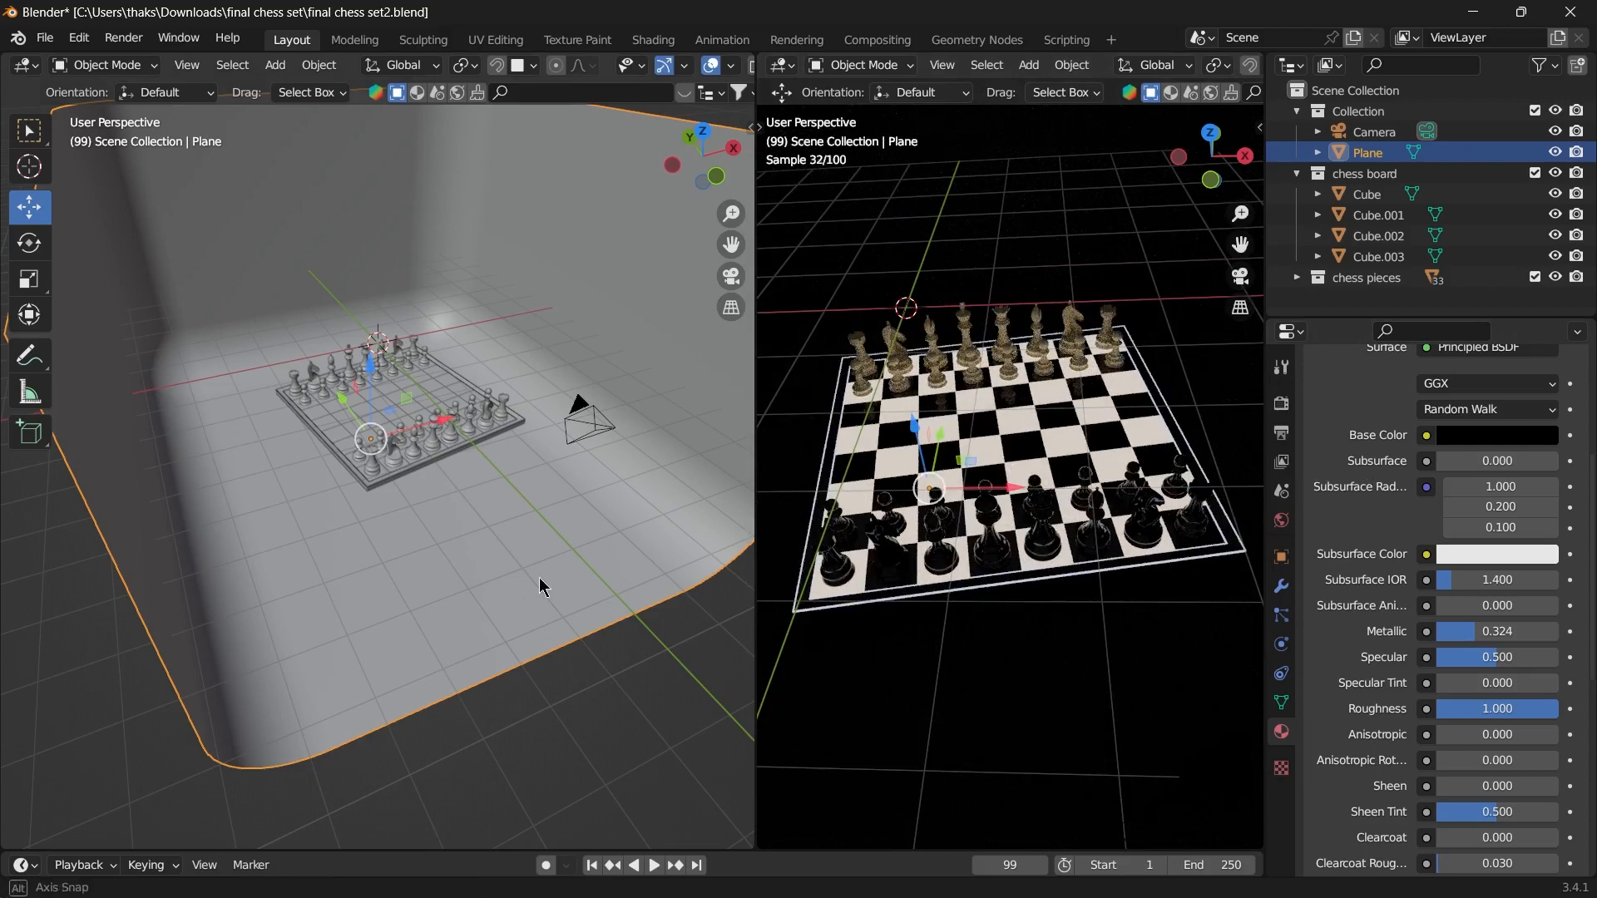
middle_click_drag(542, 585, 493, 573)
scroll(481, 535, "up", 4)
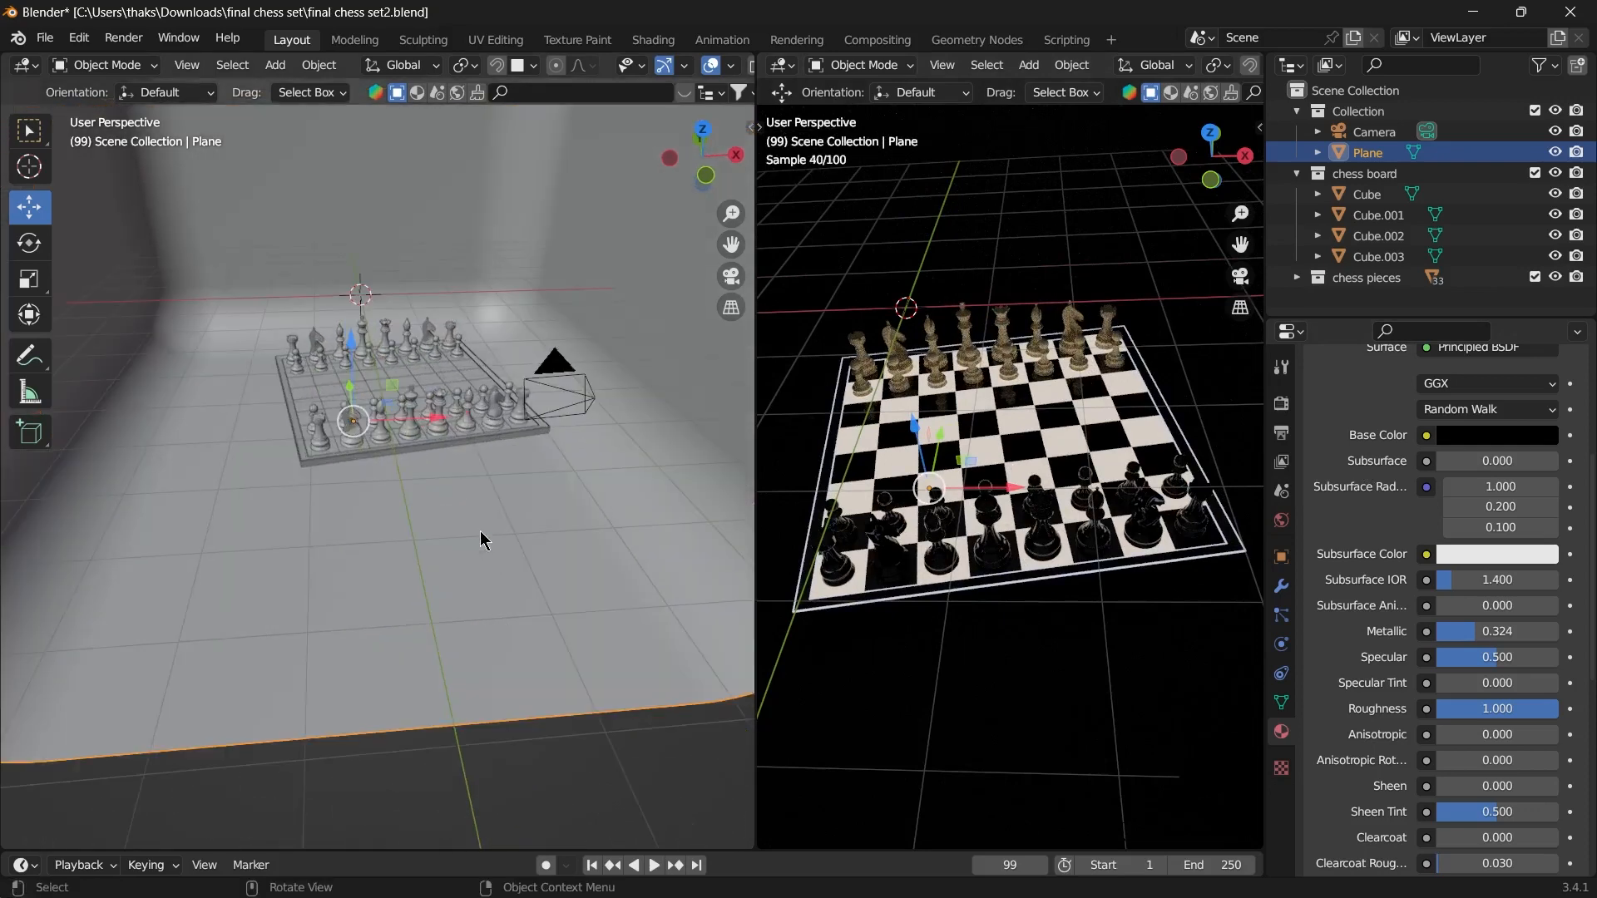
middle_click_drag(998, 590, 992, 542)
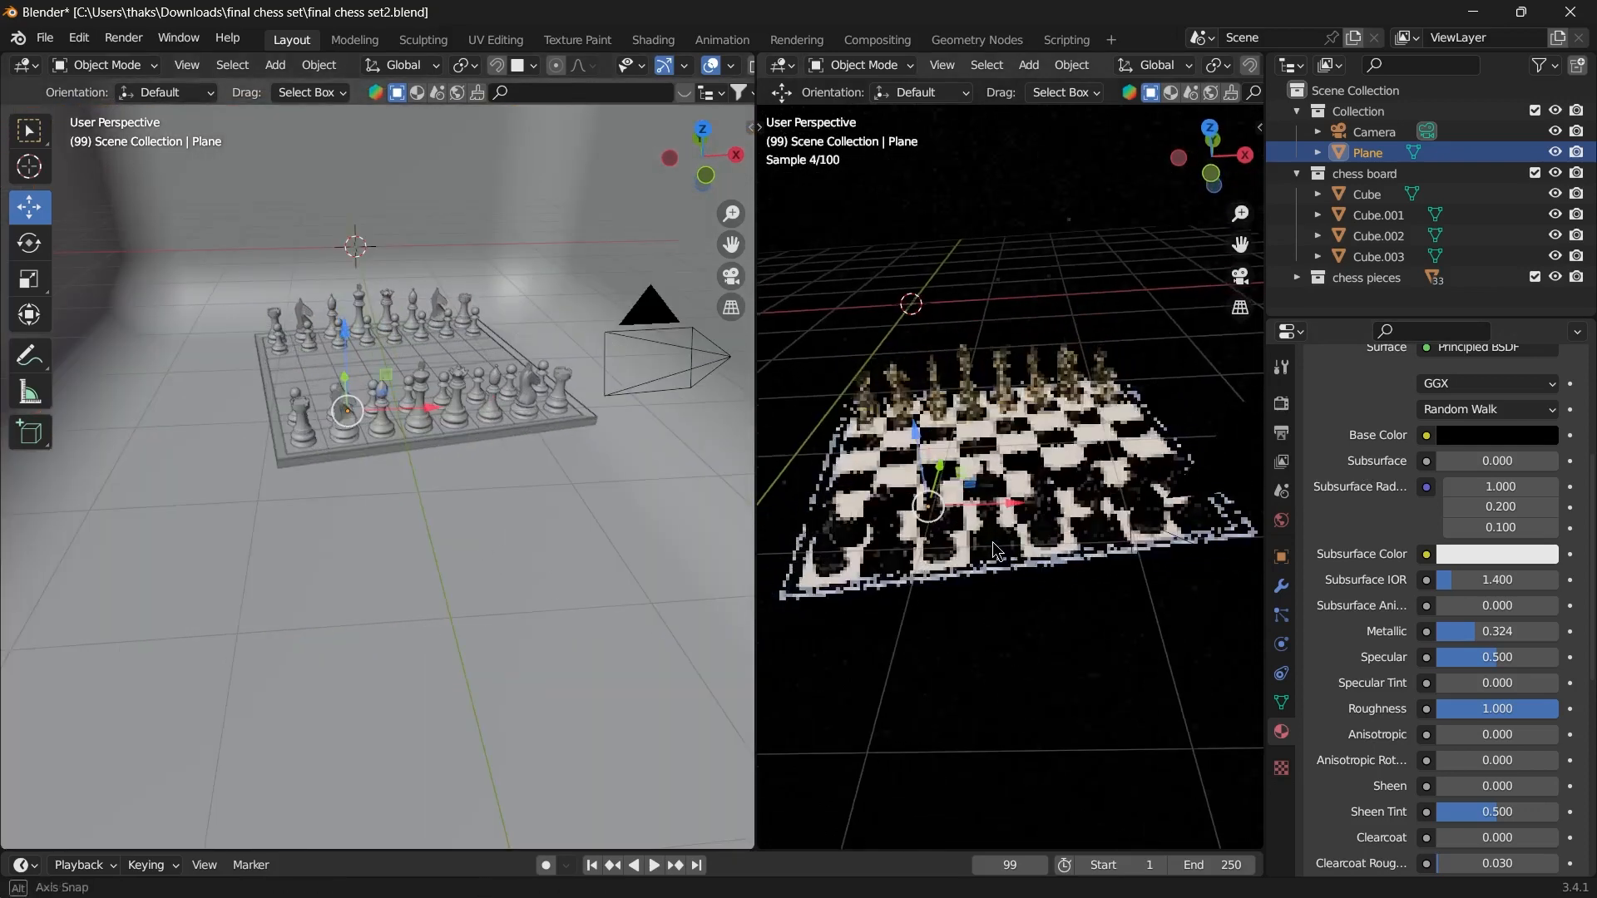
scroll(419, 464, "down", 2)
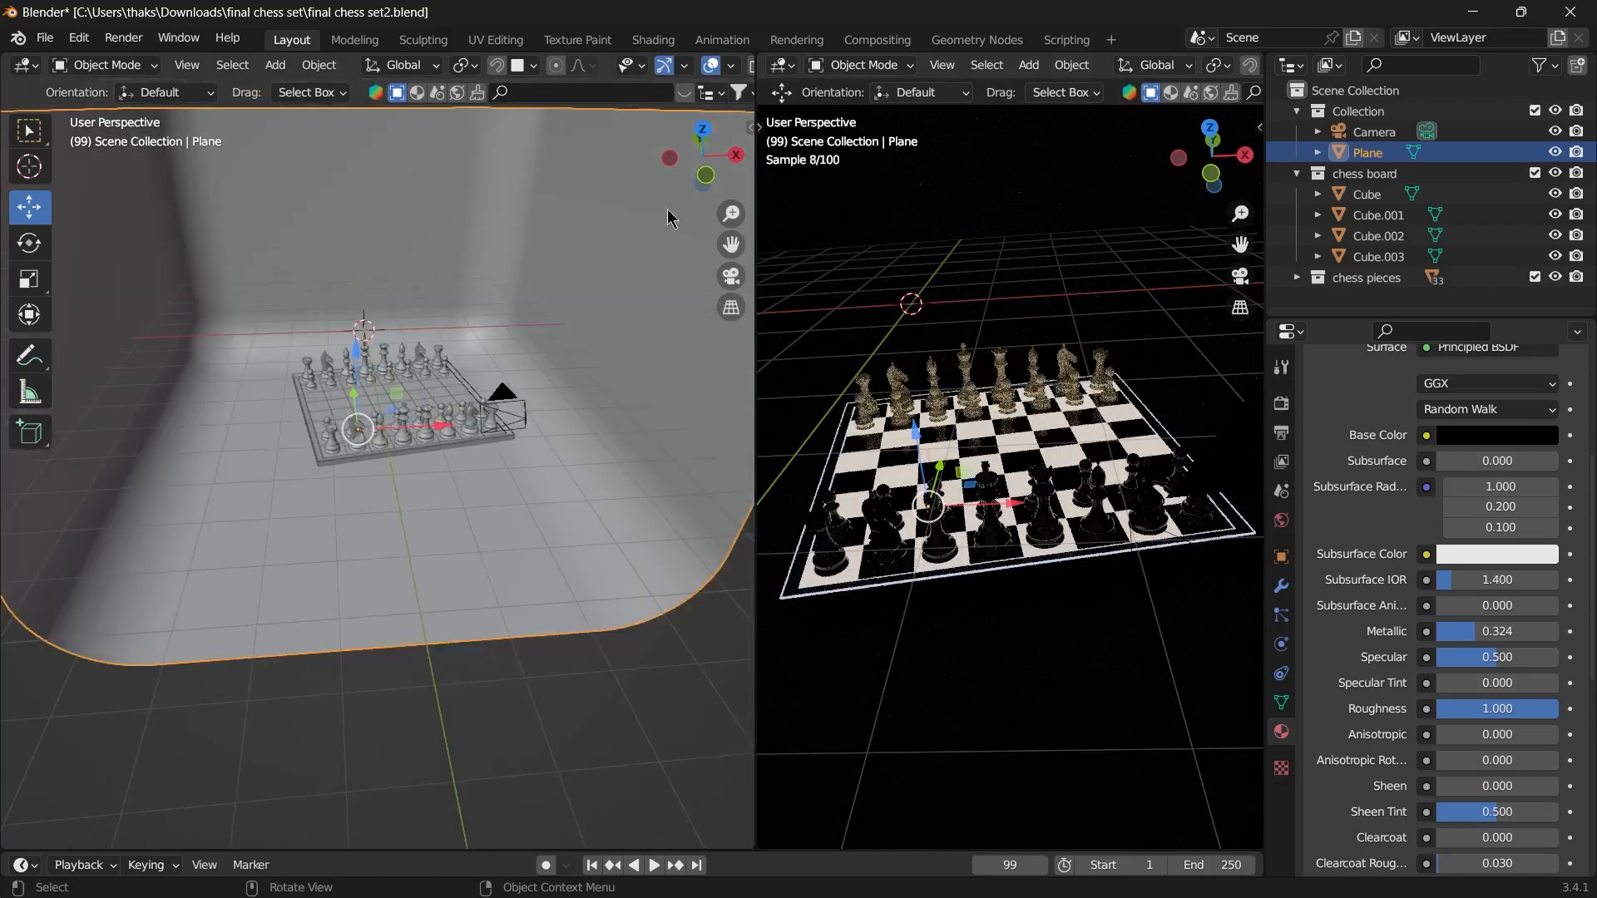
- Add an area light to the scene while working in the front orthographic view
left_click(706, 174)
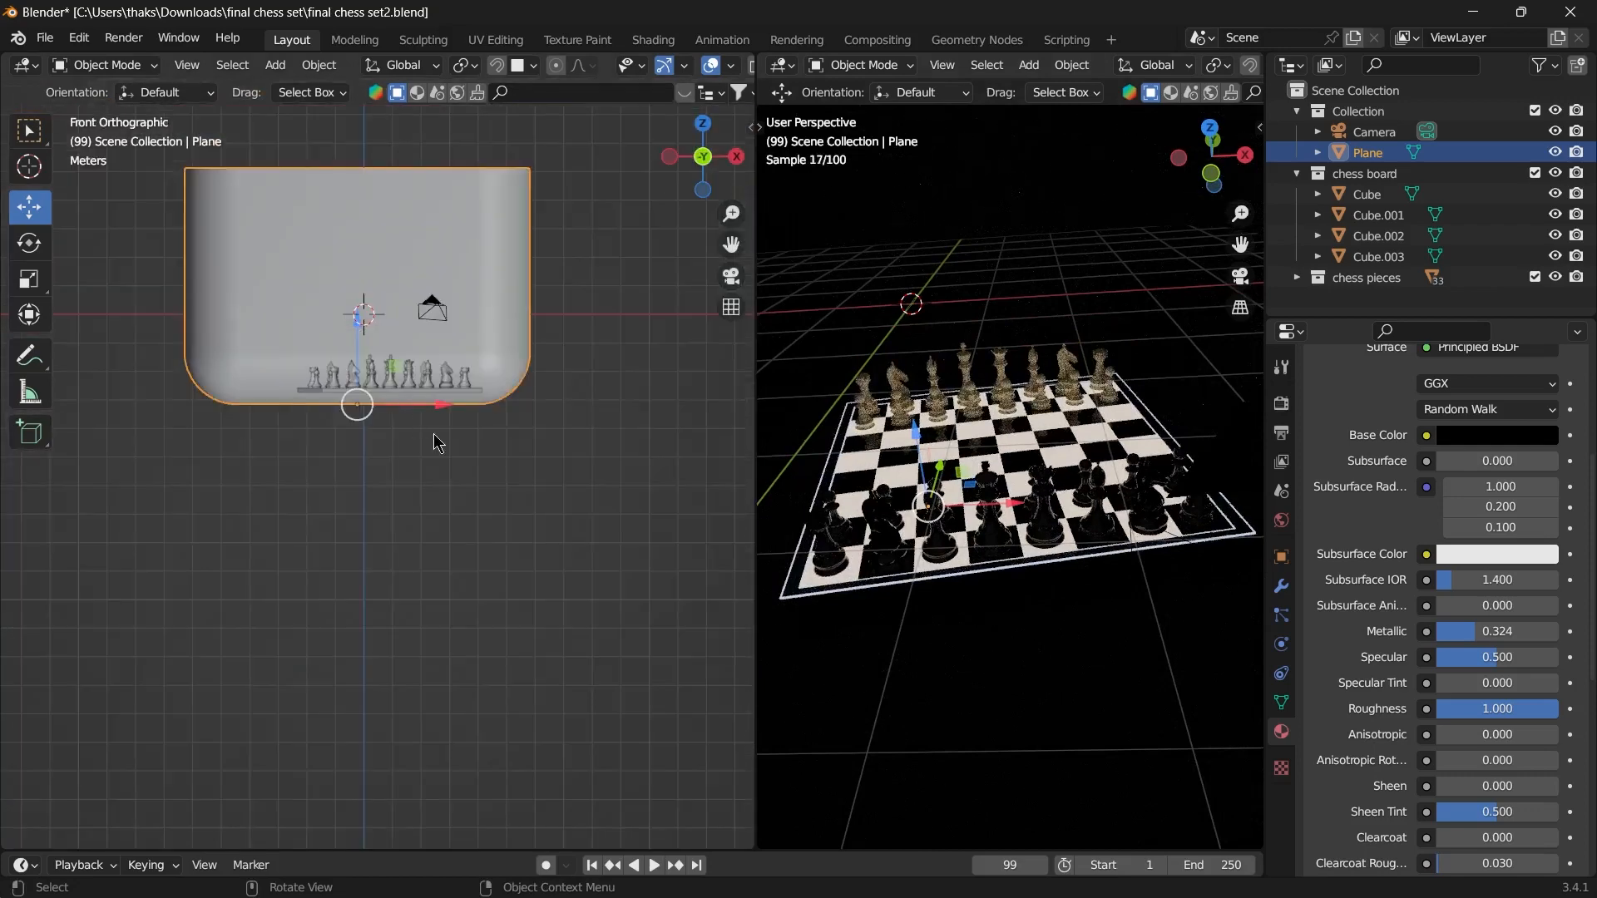
key("shift+a")
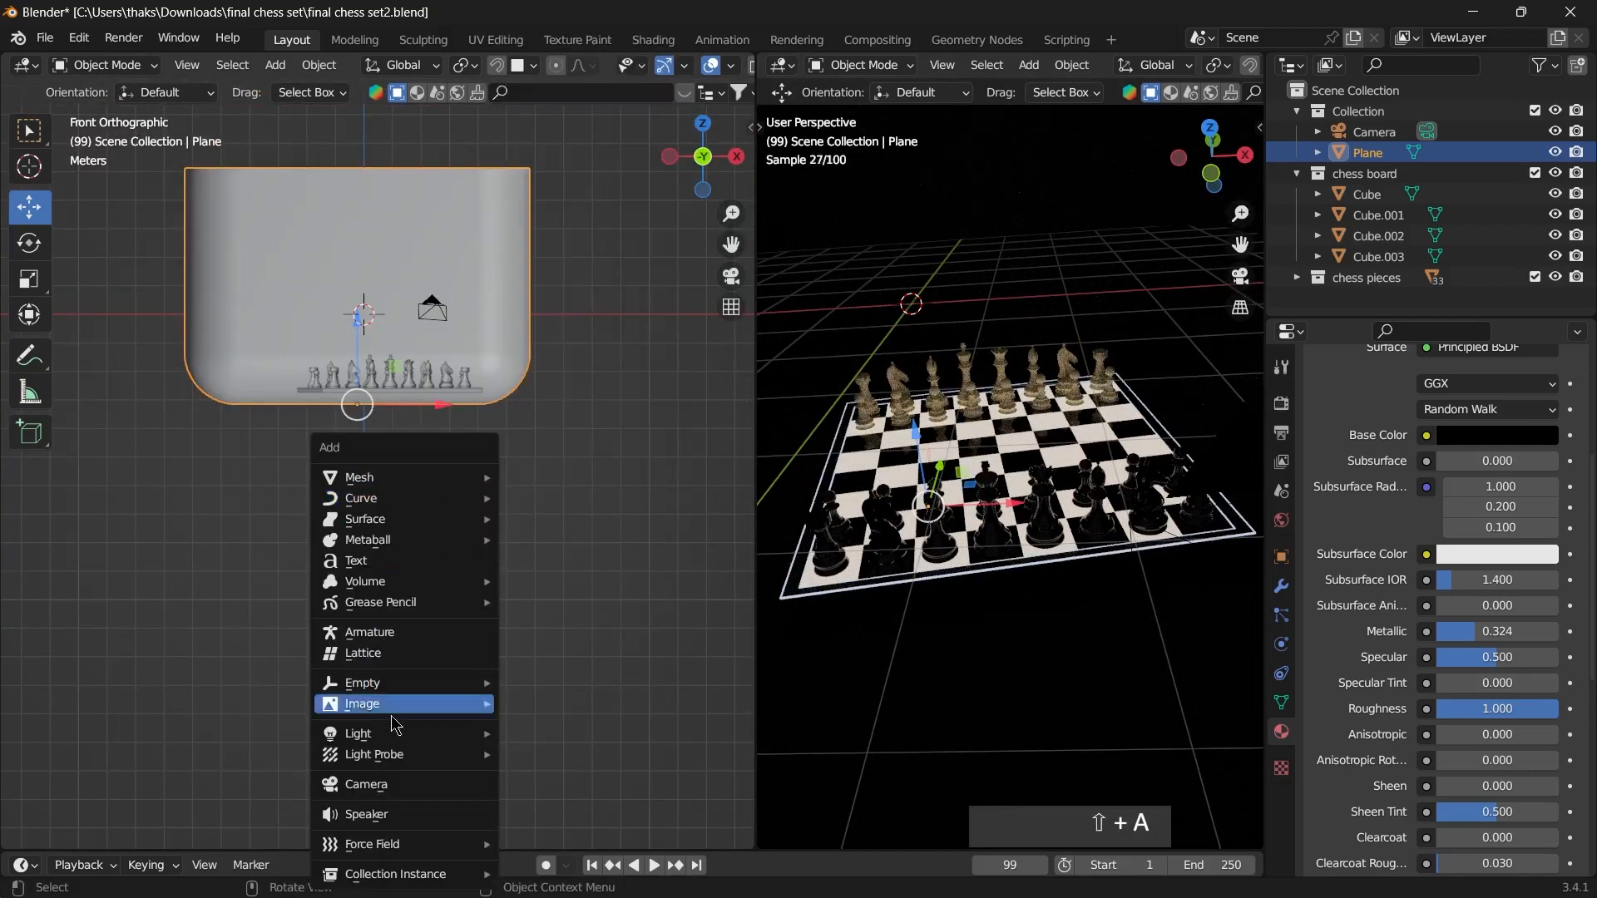
mouse_move(395, 770)
mouse_move(393, 736)
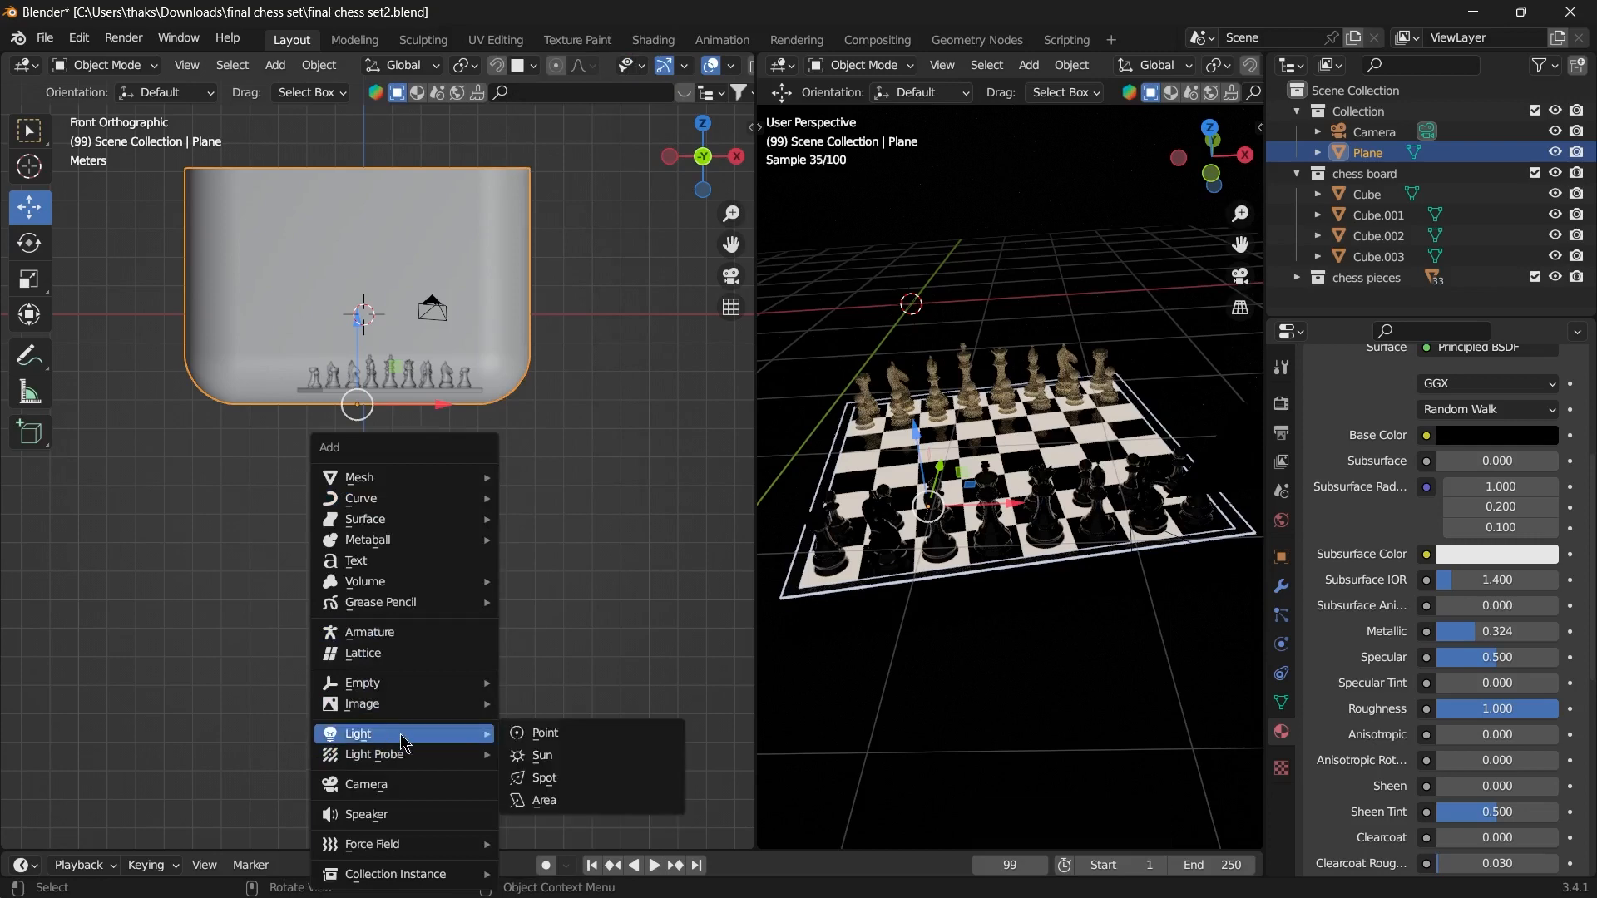
left_click(573, 802)
scroll(376, 356, "up", 3)
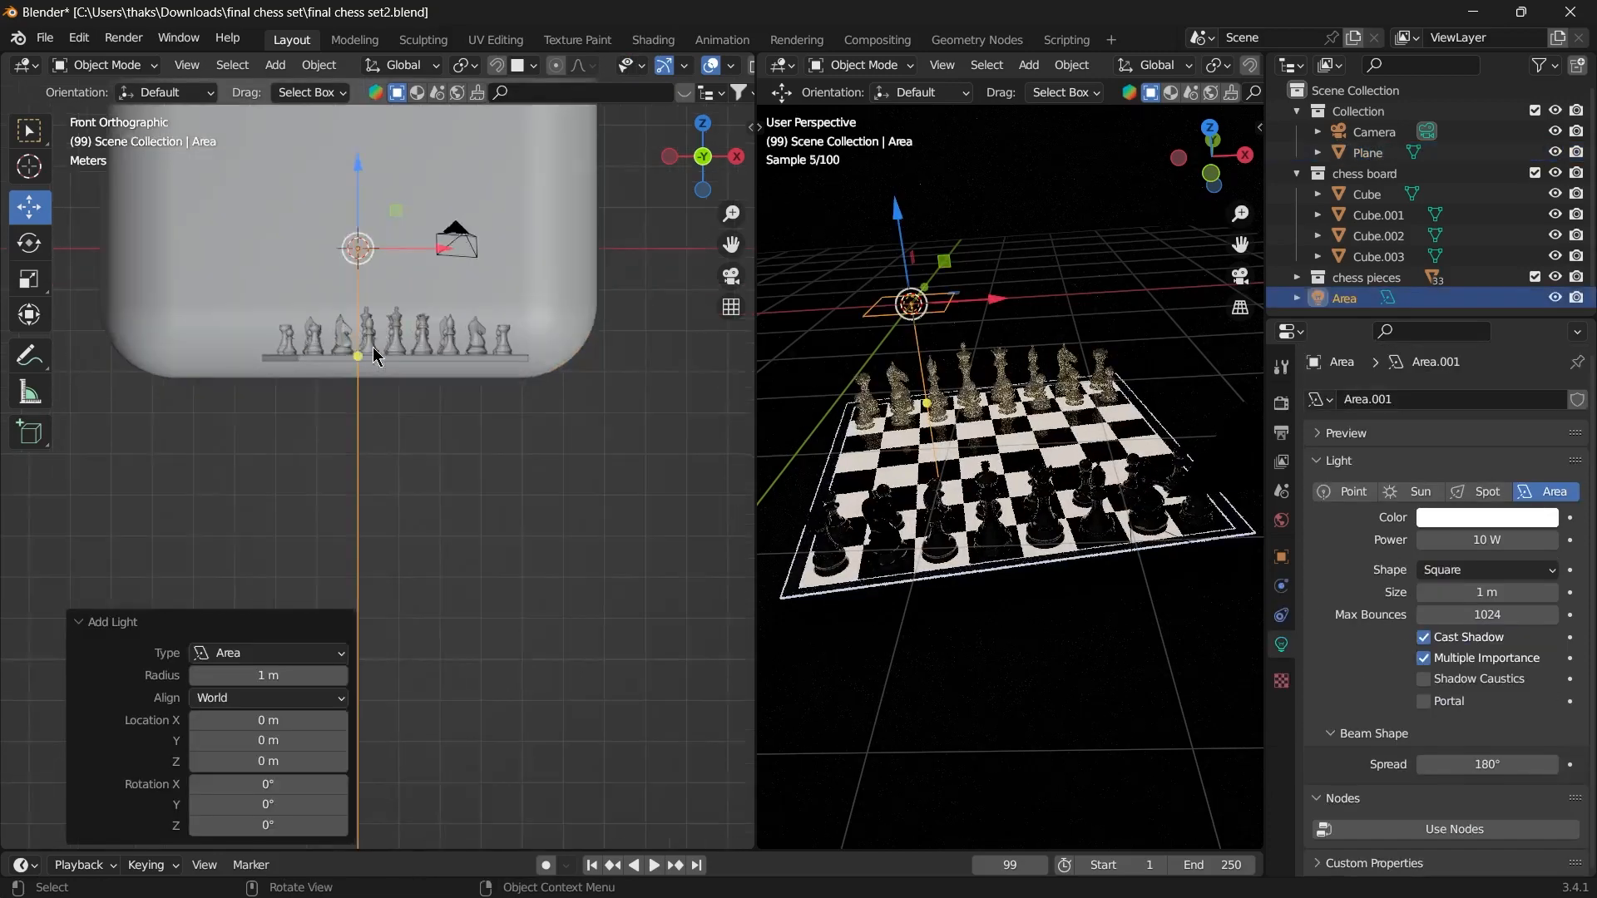
- Rotate the area light about its vertical axis in the top view to line it up with the angled chess board
middle_click_drag(376, 356, 499, 433)
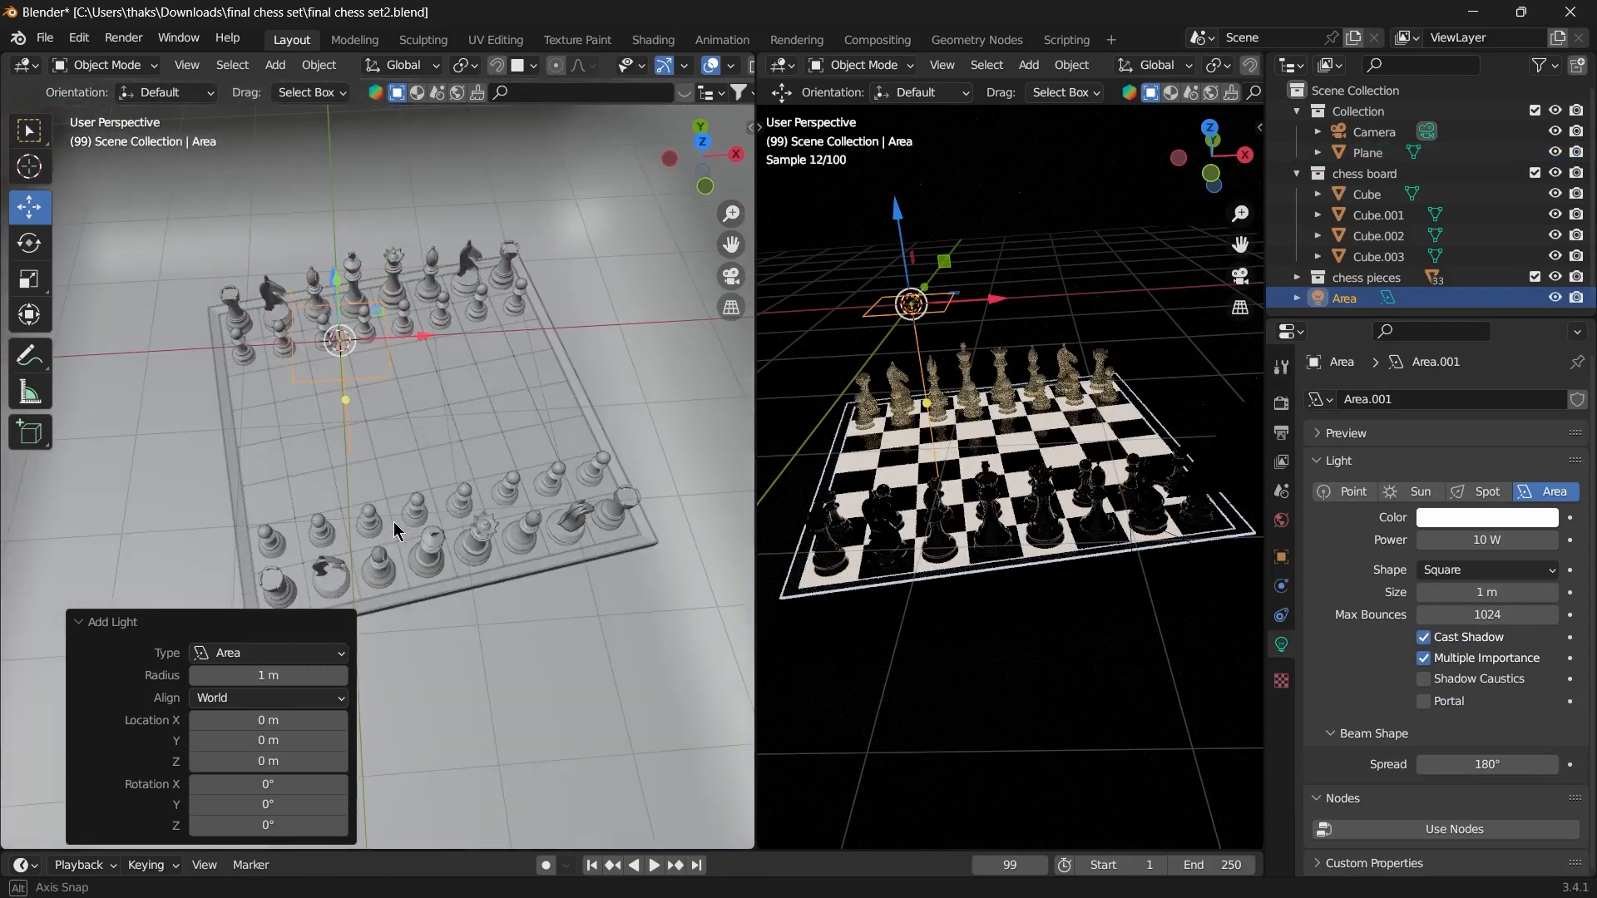
left_click(704, 147)
middle_click_drag(481, 588, 476, 435, "shift")
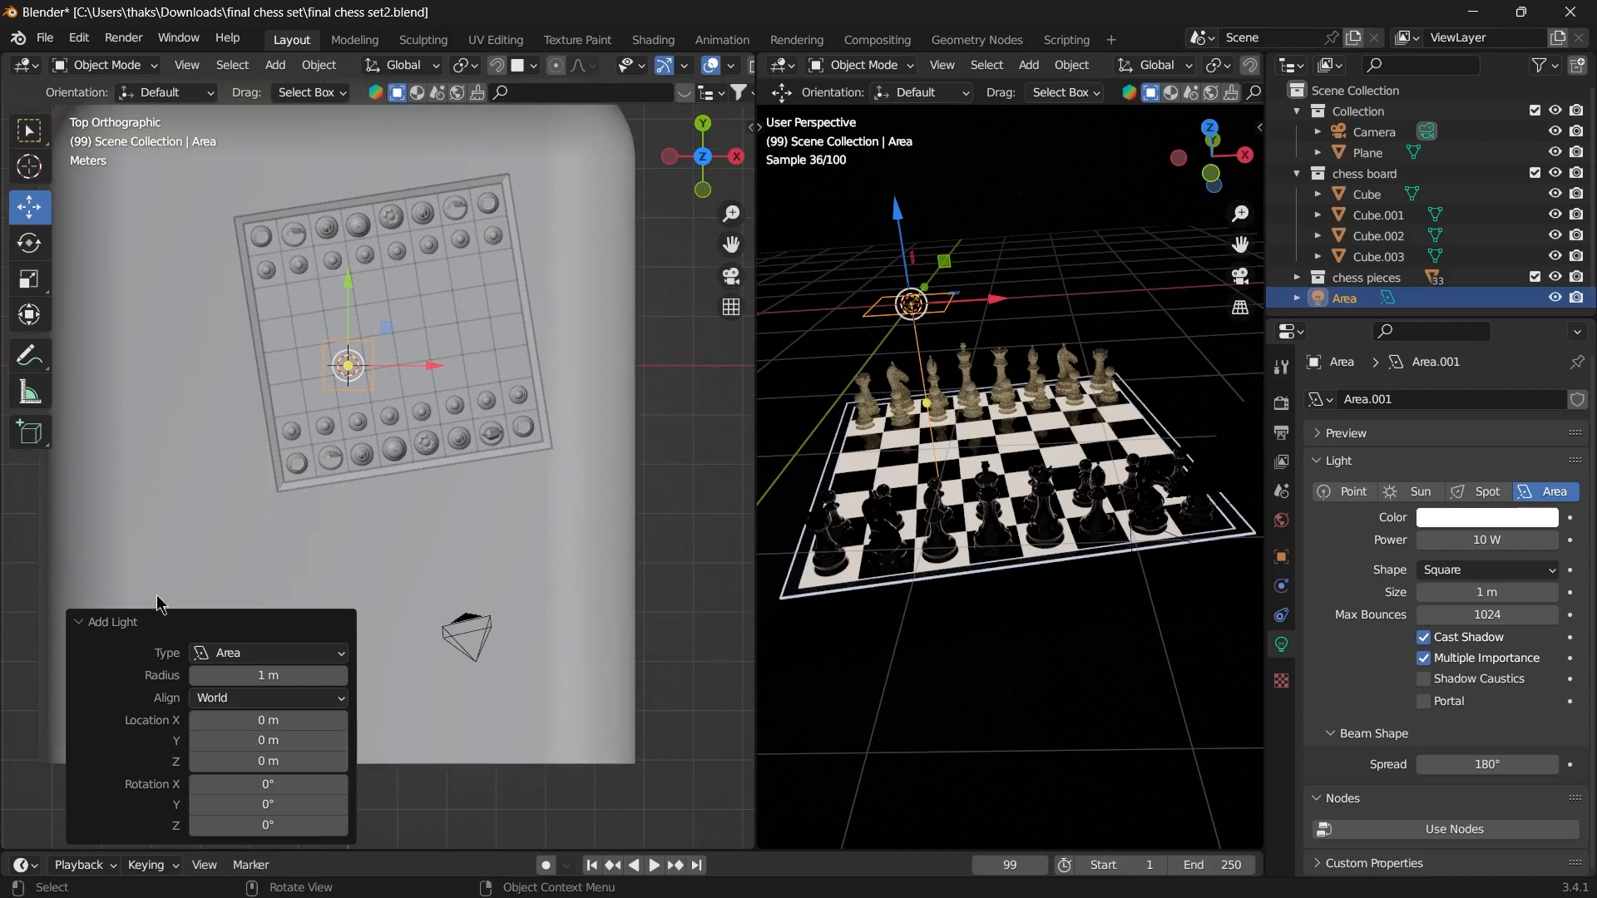
left_click(99, 622)
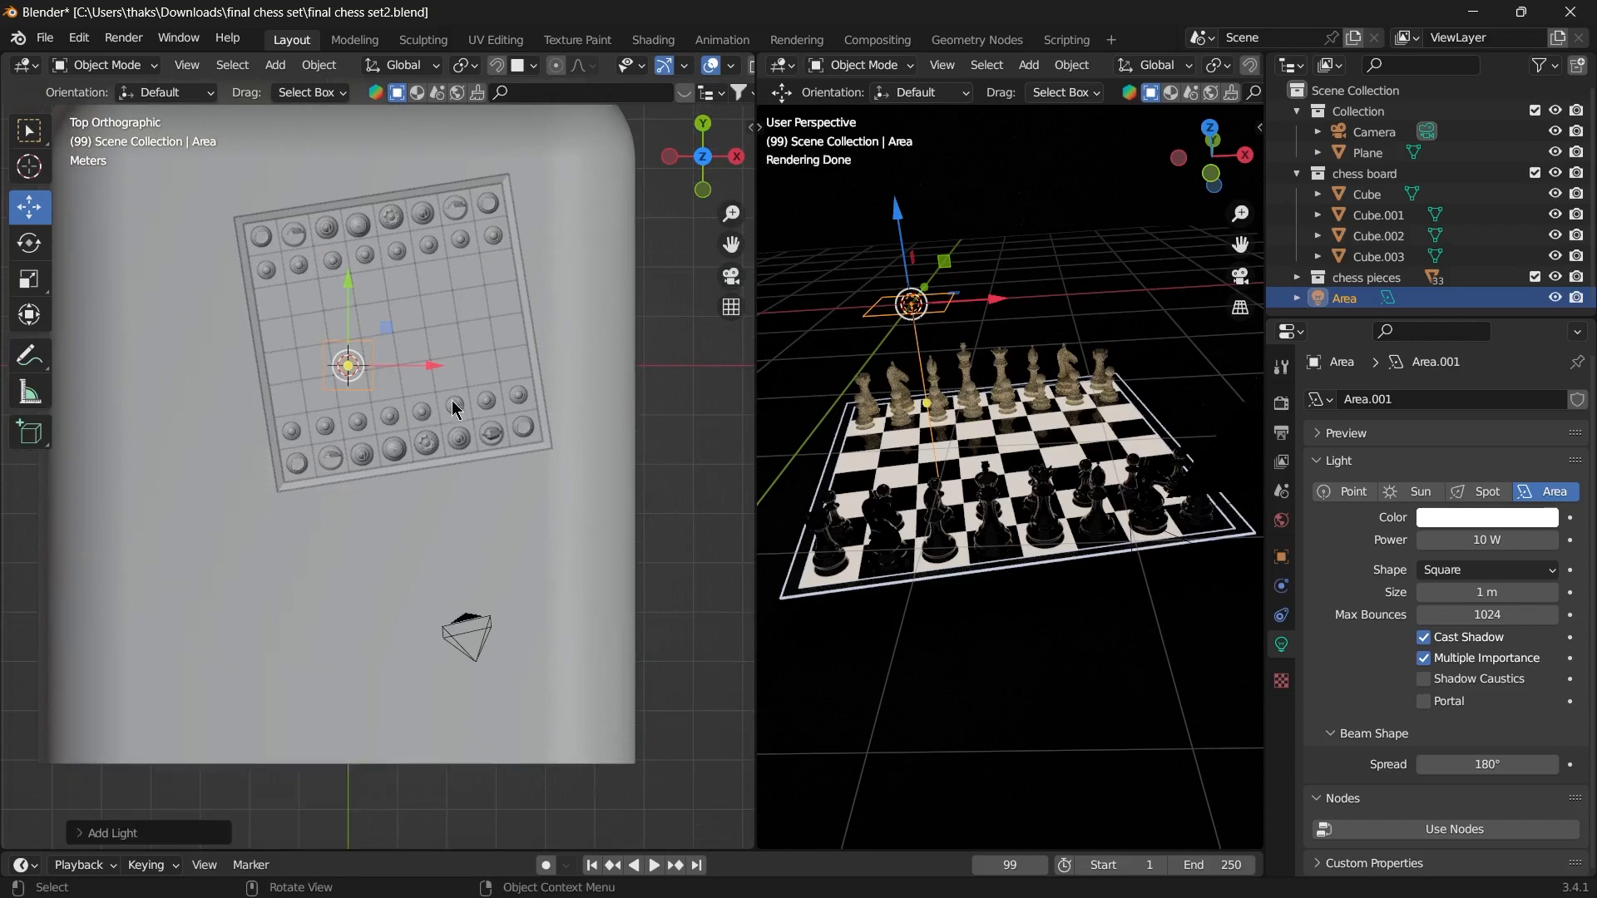
left_click(31, 255)
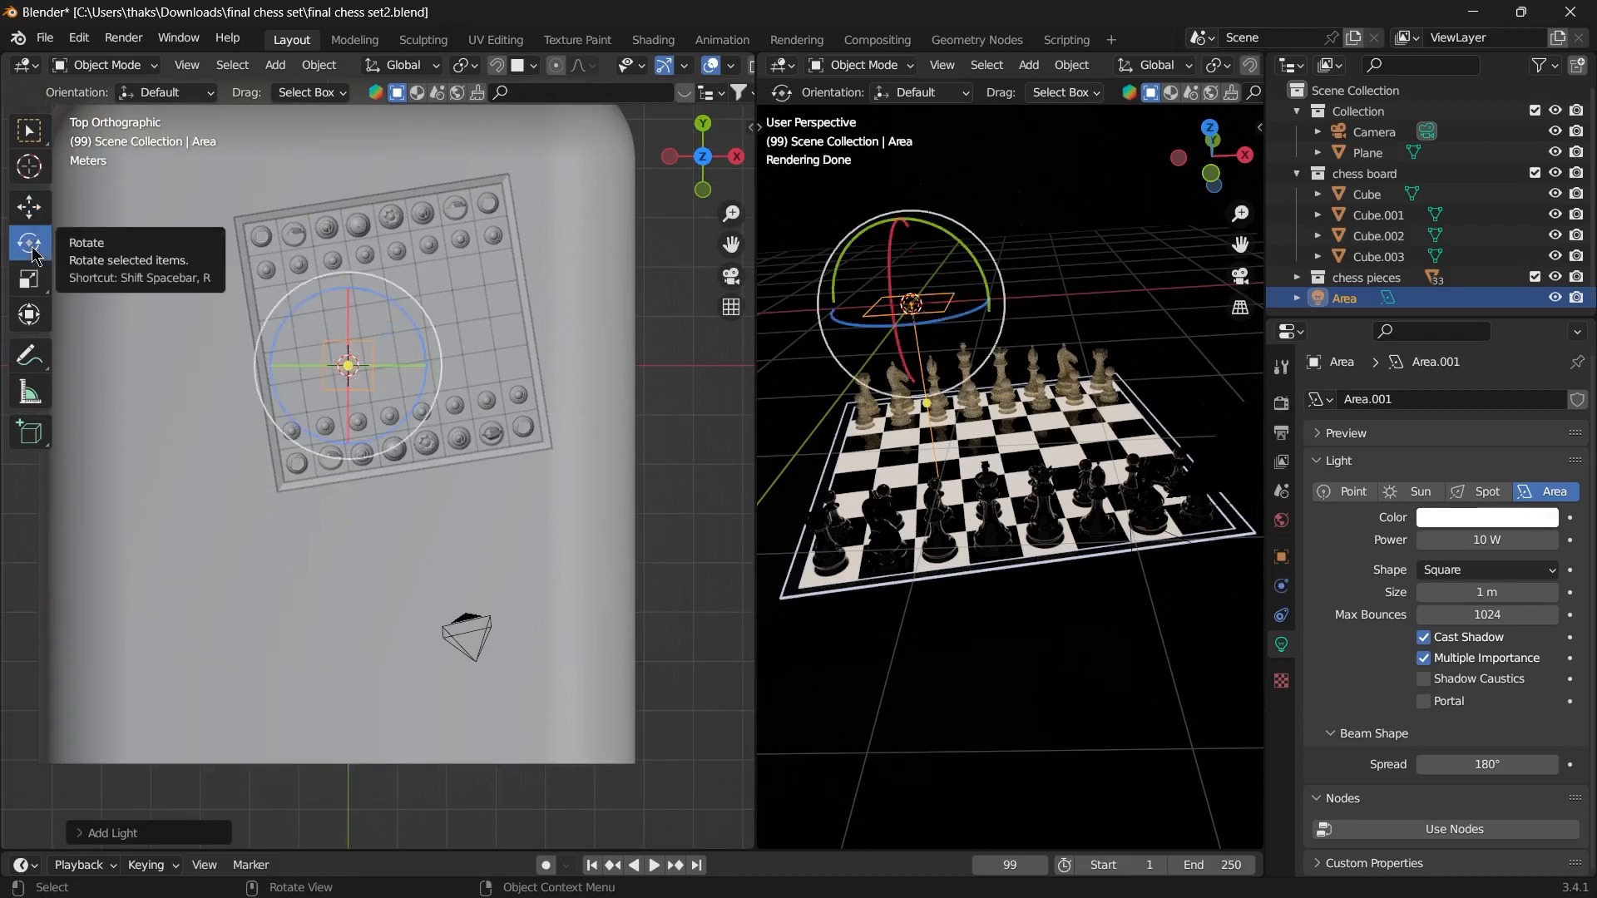
left_click_drag(424, 340, 426, 329)
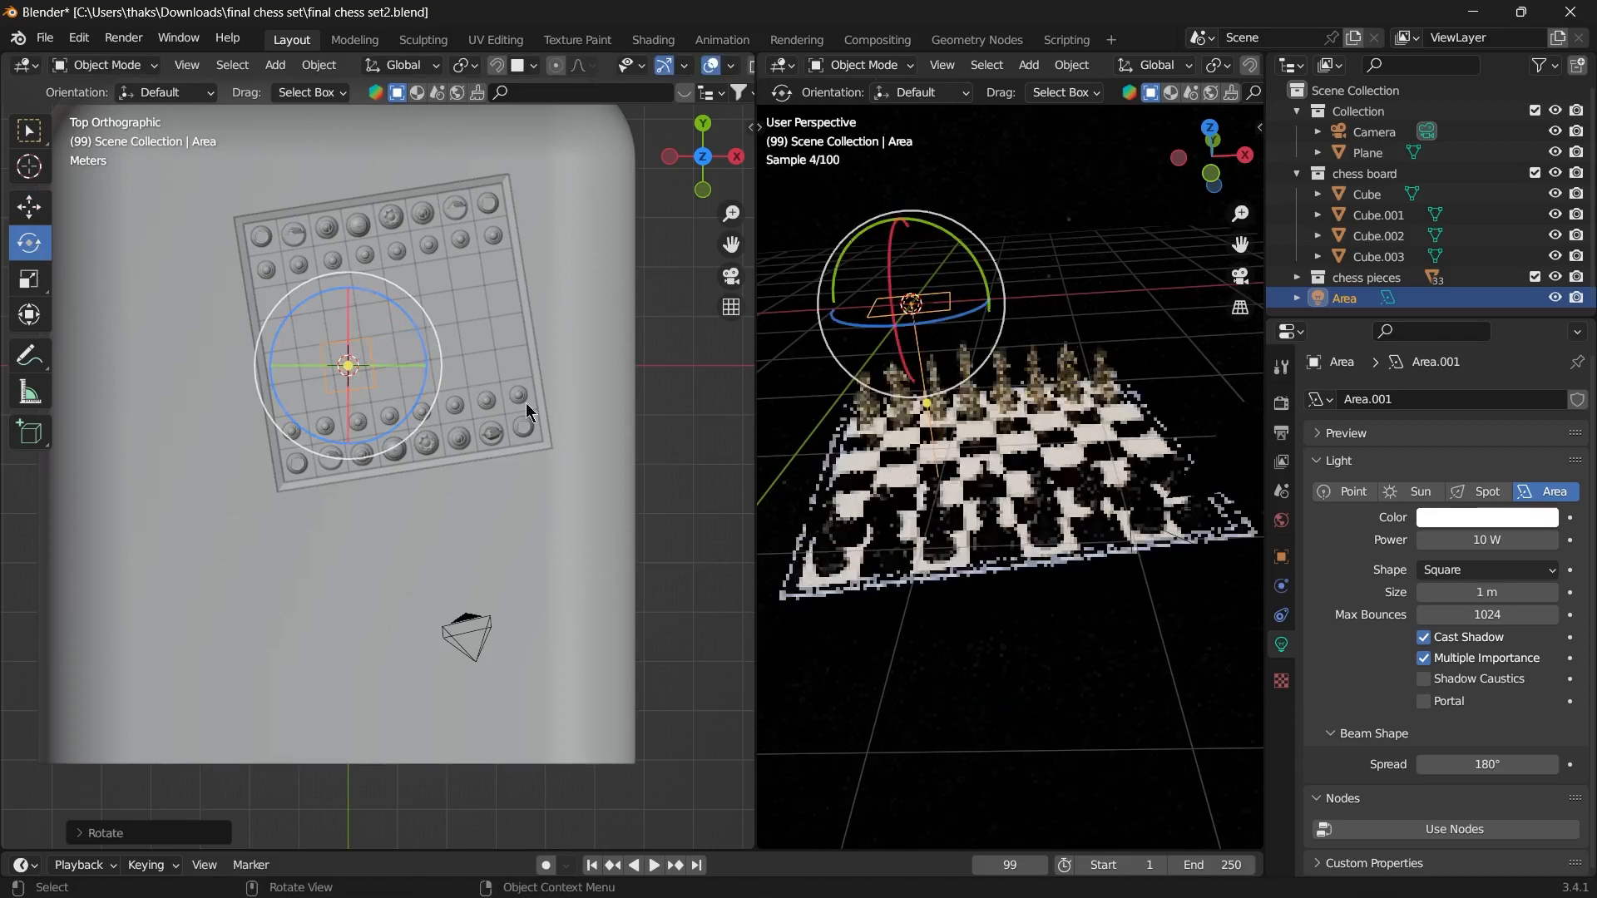
- Stretch the area light along X by about 5.5 and move it over the camera-side rows of pieces
key("s")
key("x")
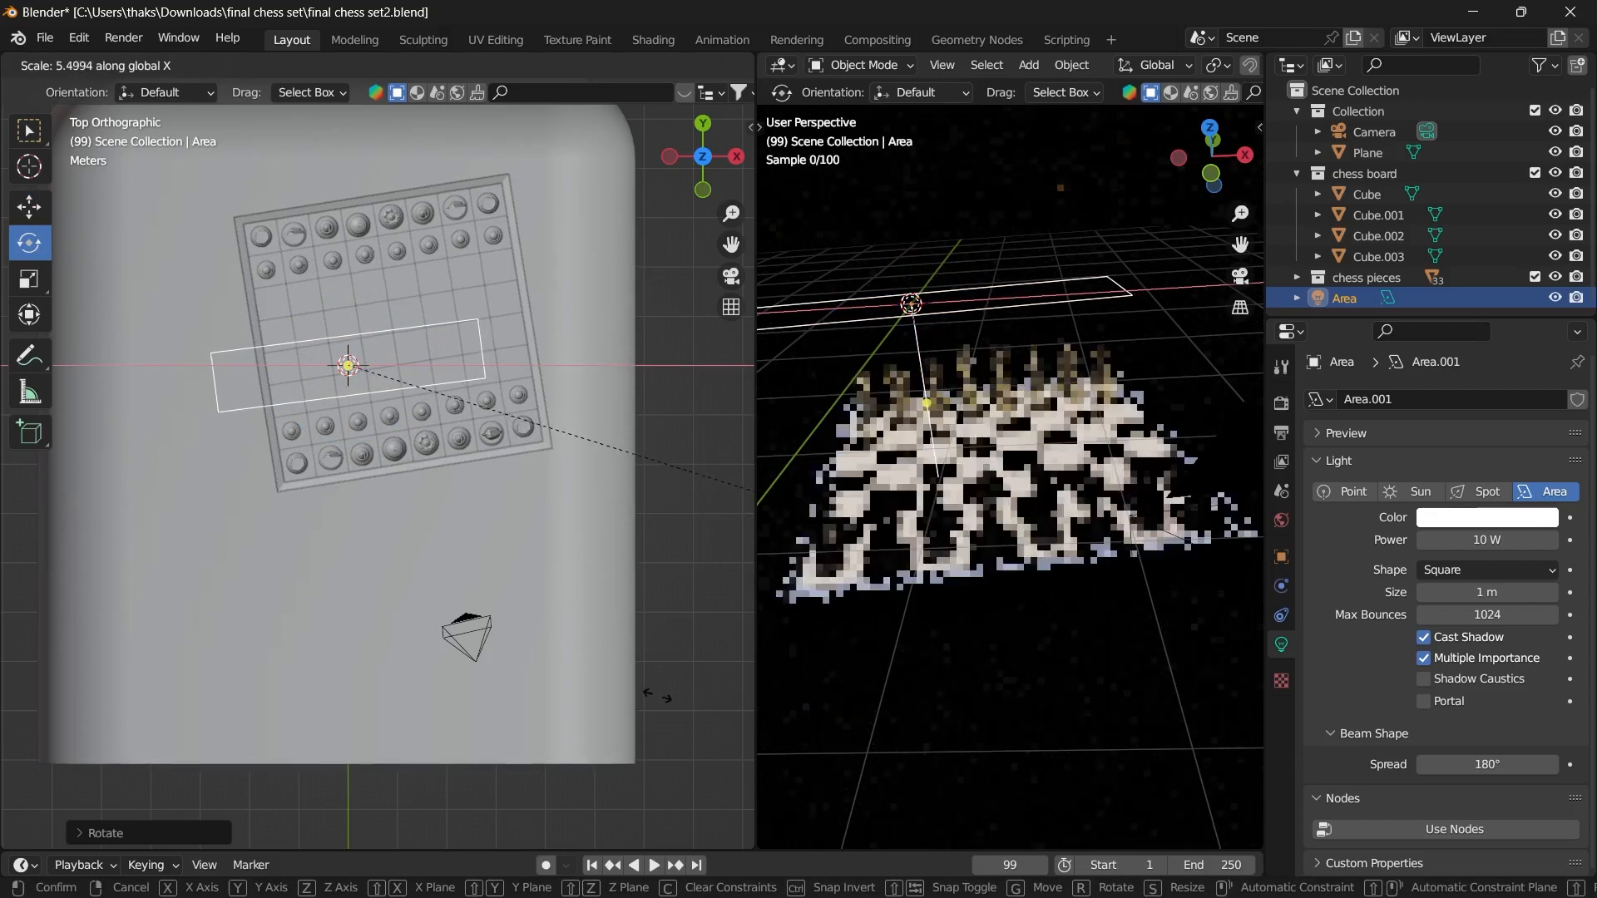
left_click(688, 686)
key("g")
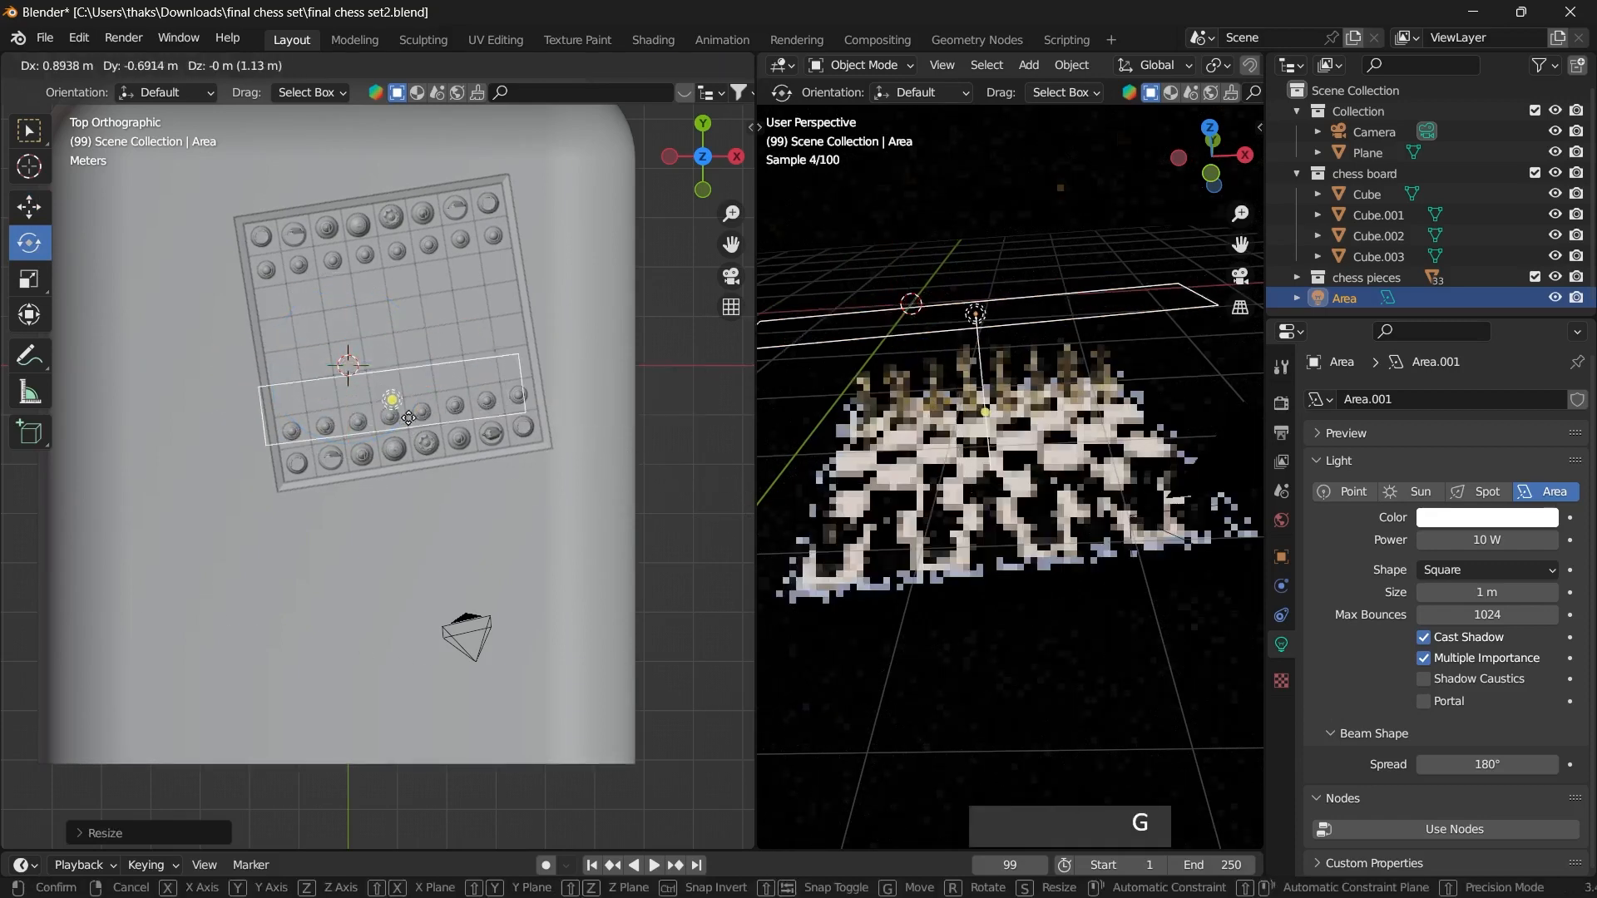
left_click(420, 456)
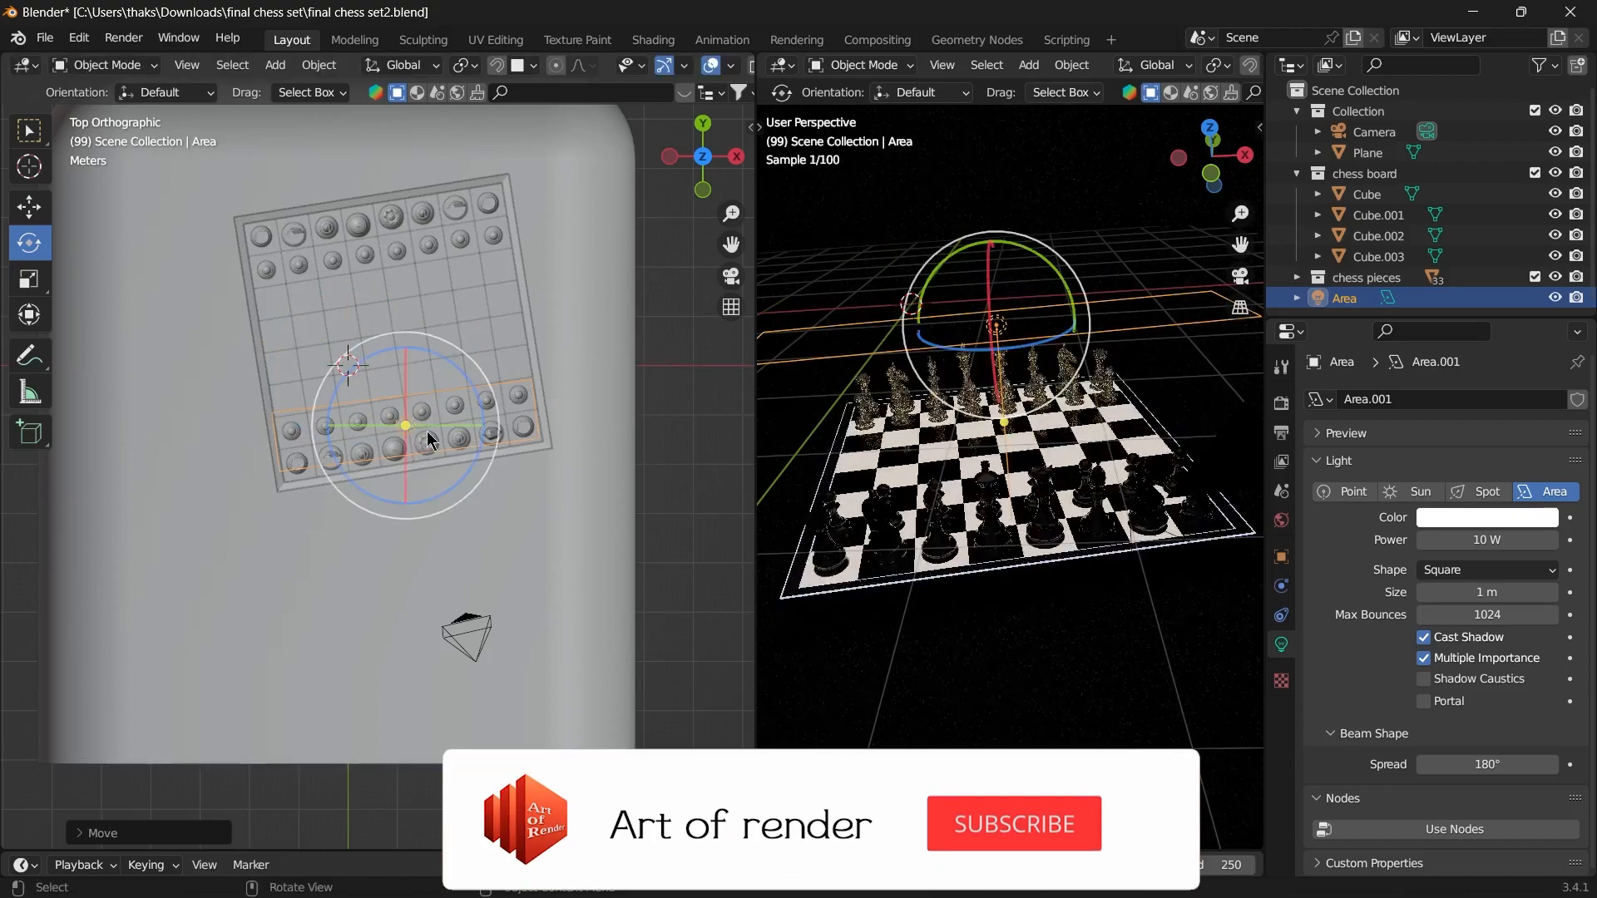
- Duplicate the stretched area light and place the copy over the far rows of pieces in the top view
middle_click_drag(538, 383, 761, 208)
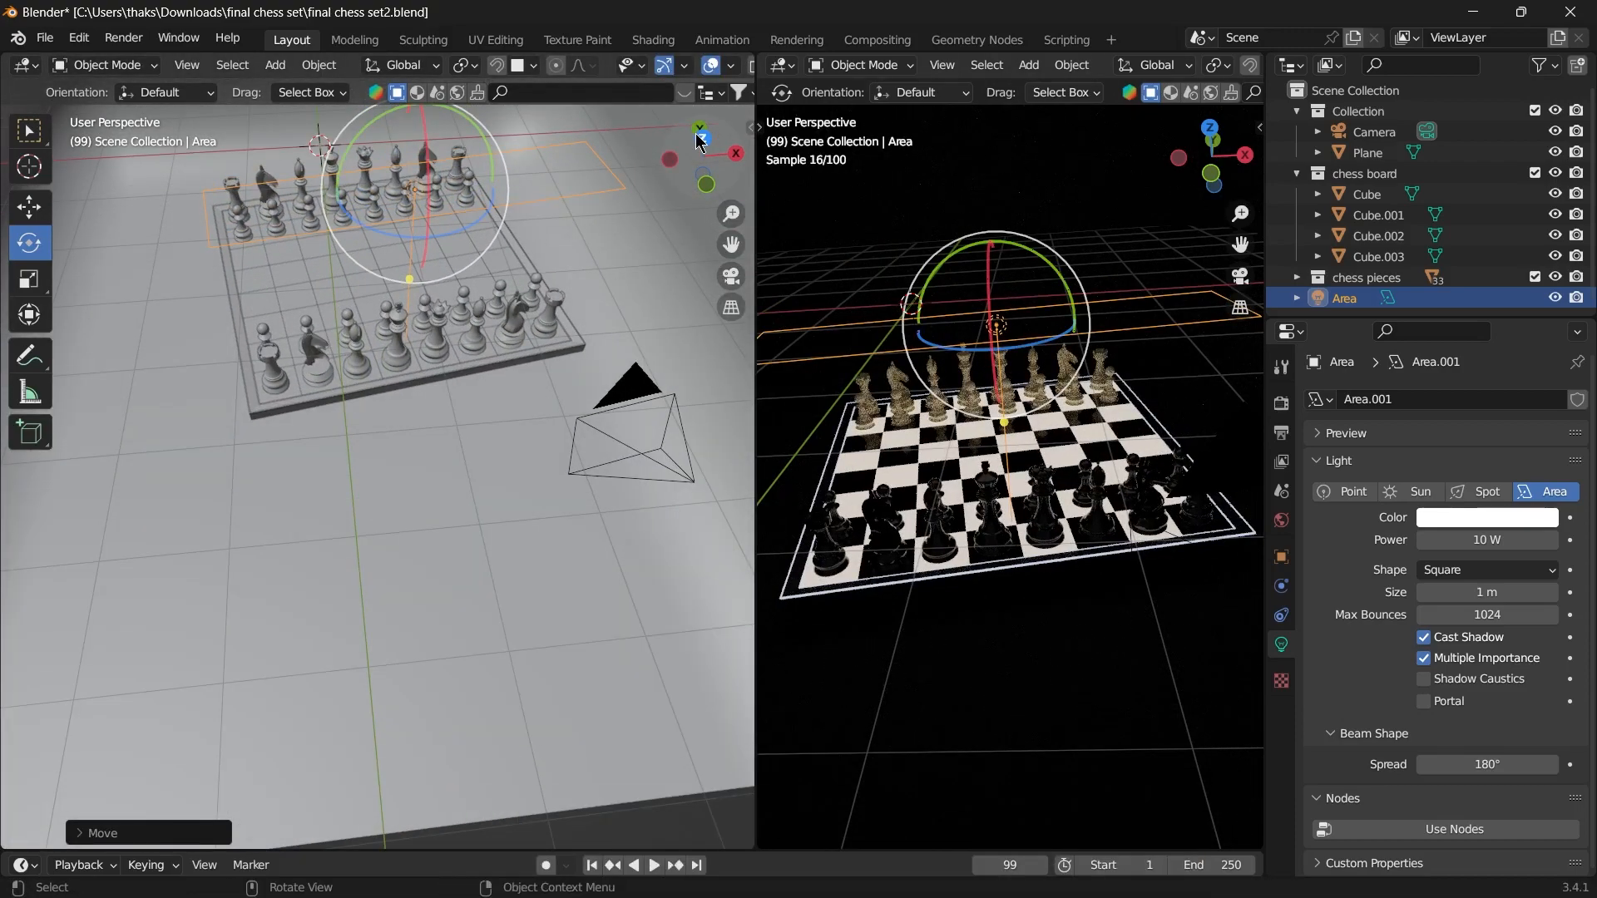
left_click(701, 137)
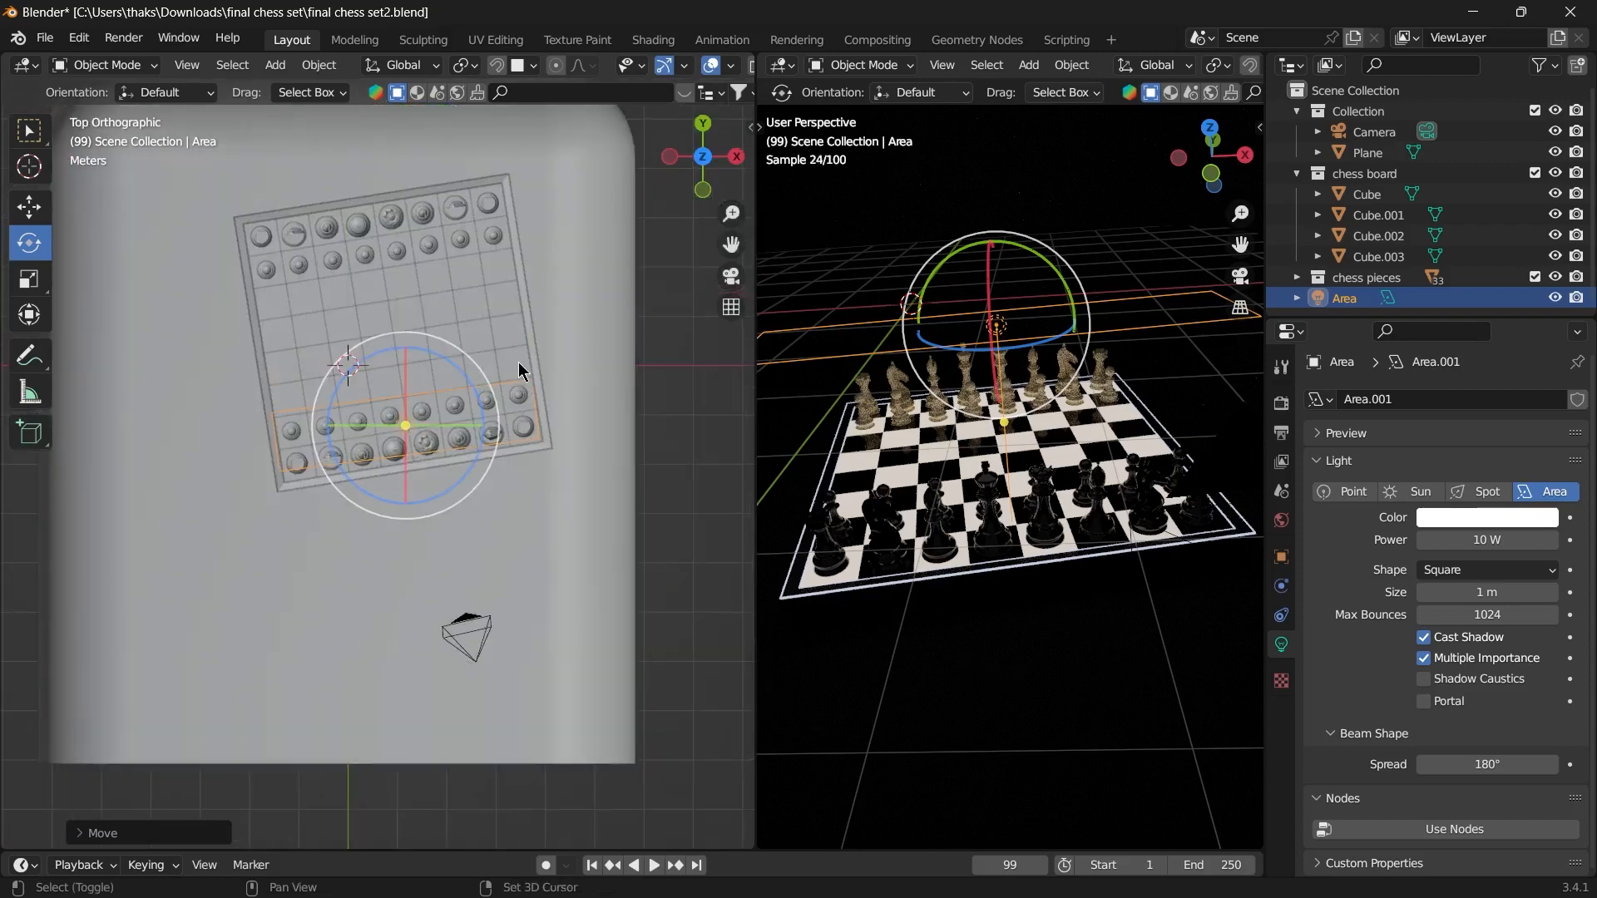
key("shift+d")
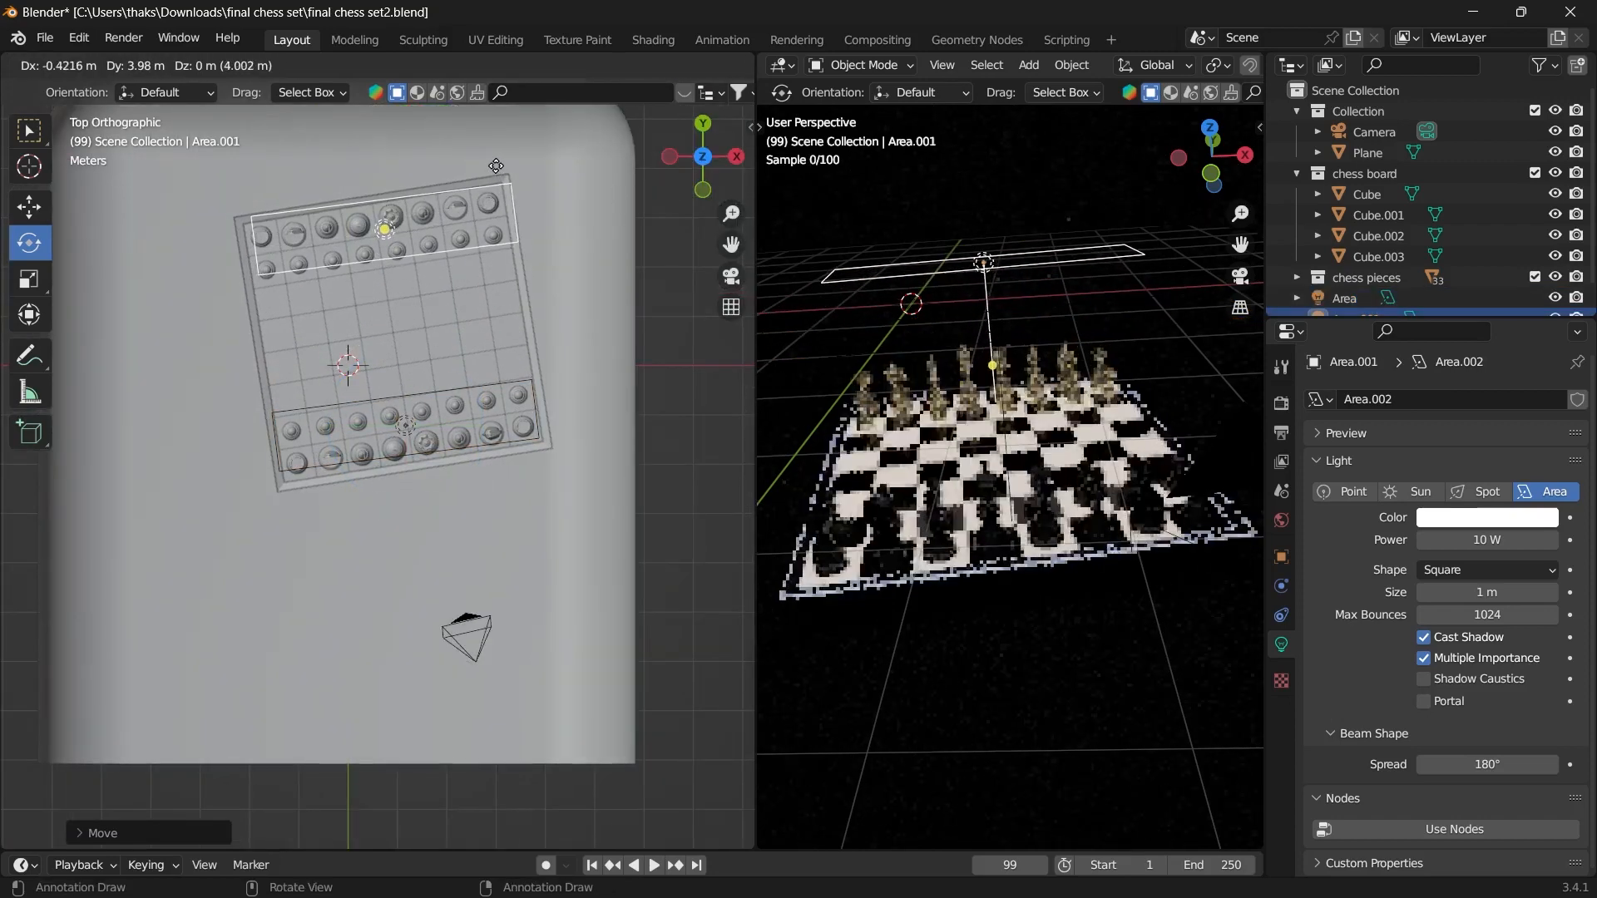
left_click(492, 181)
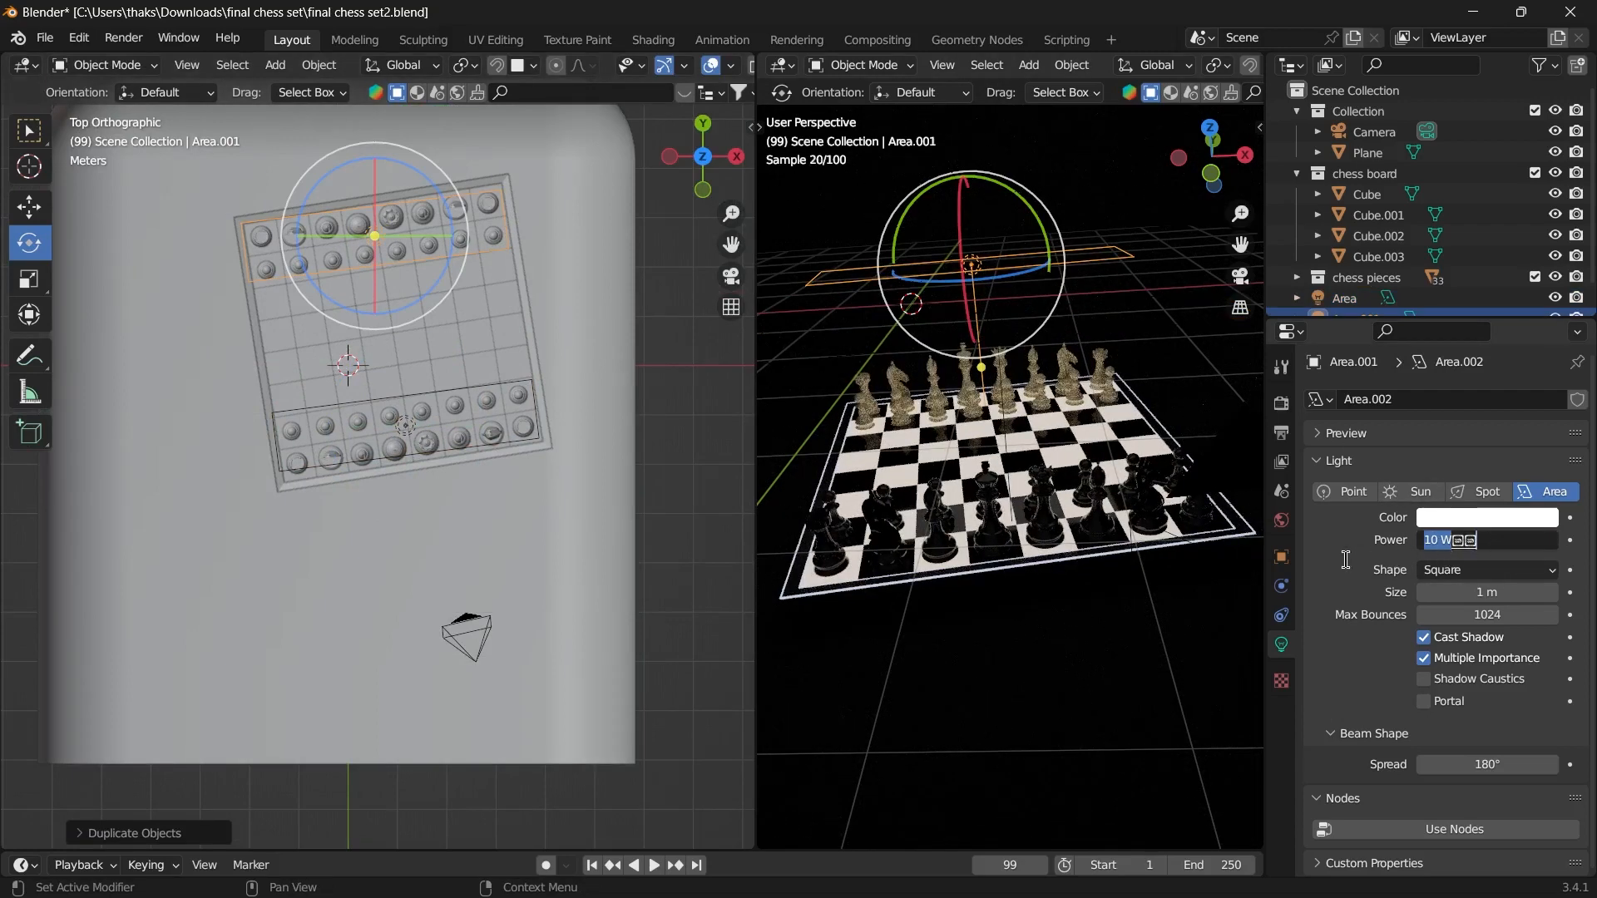
- Set the power of the area light over the camera-side rows of pieces to 50 W
key("Escape")
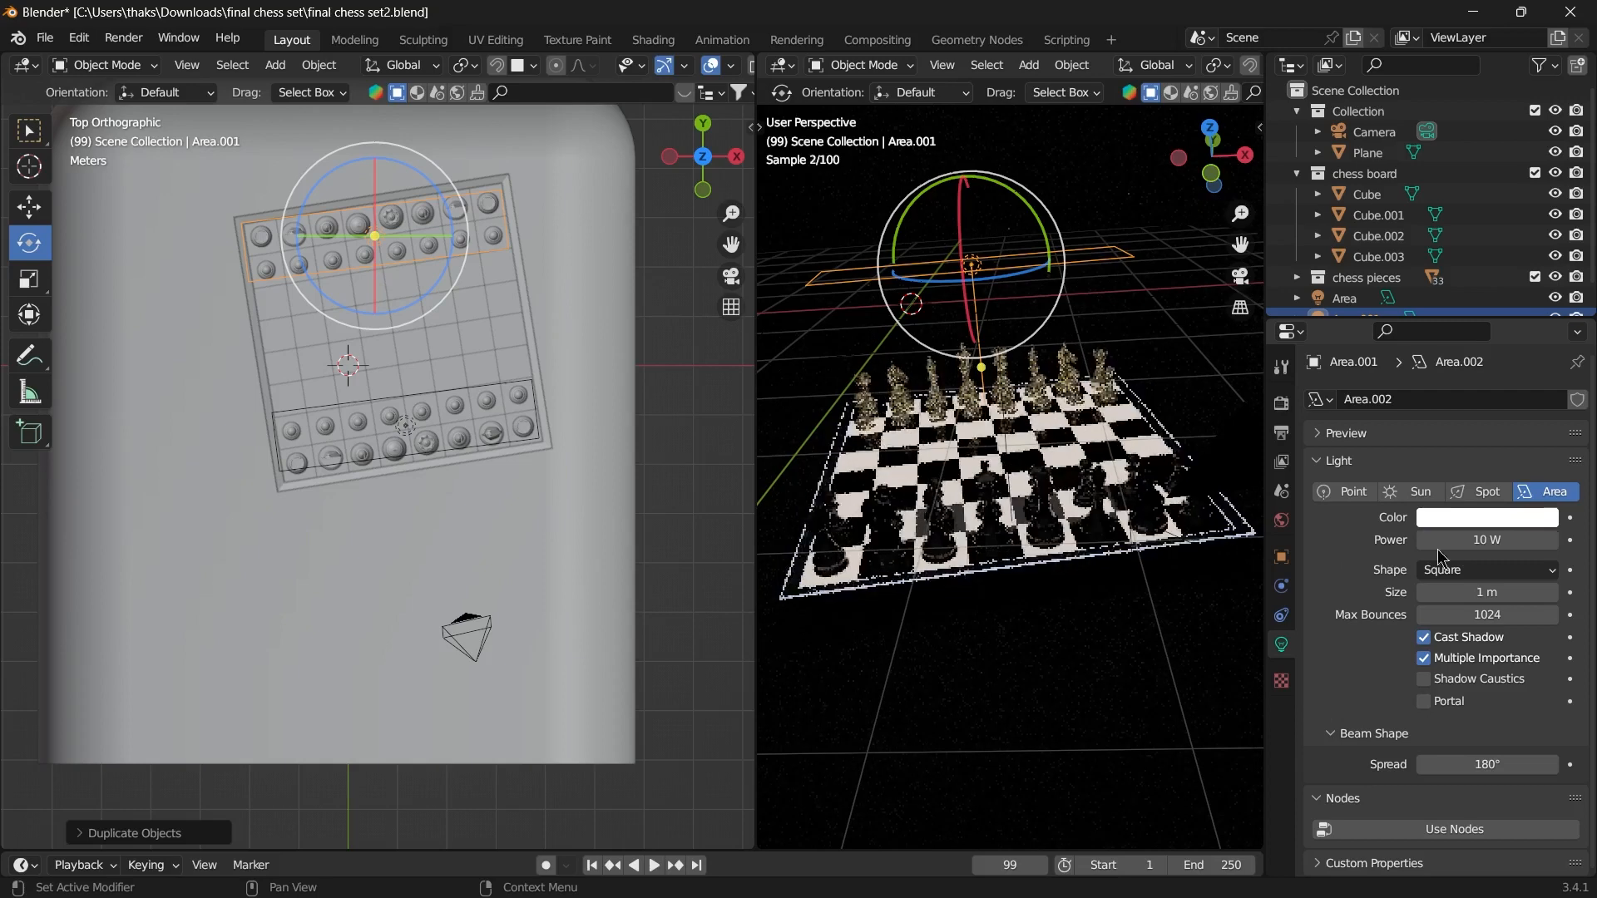
left_click(414, 424)
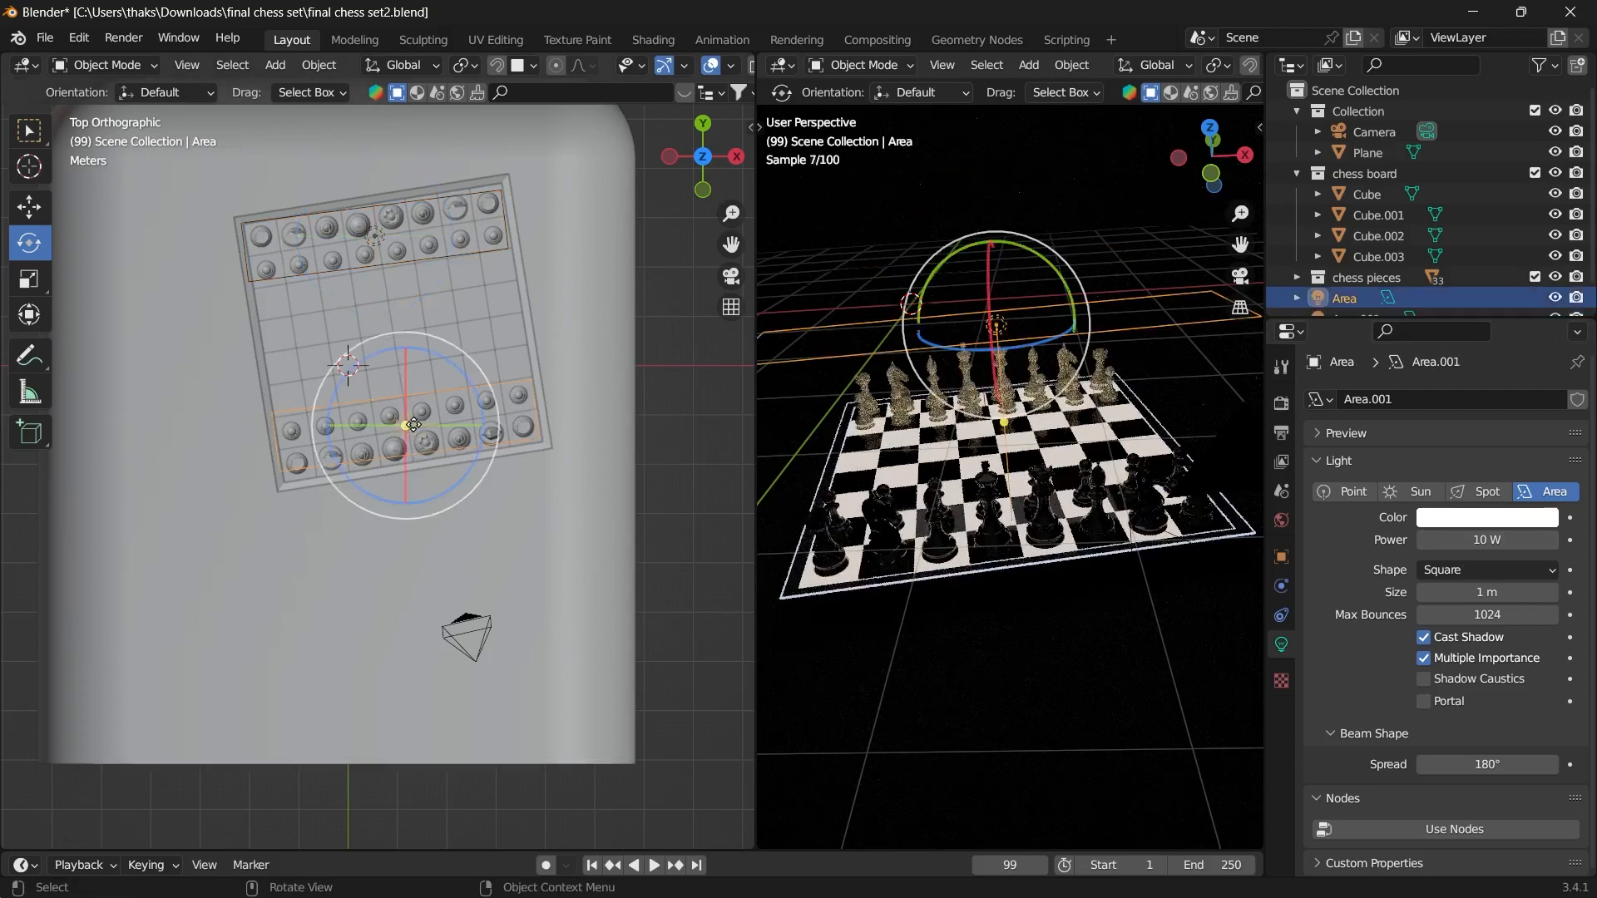
left_click(1482, 540)
type("100")
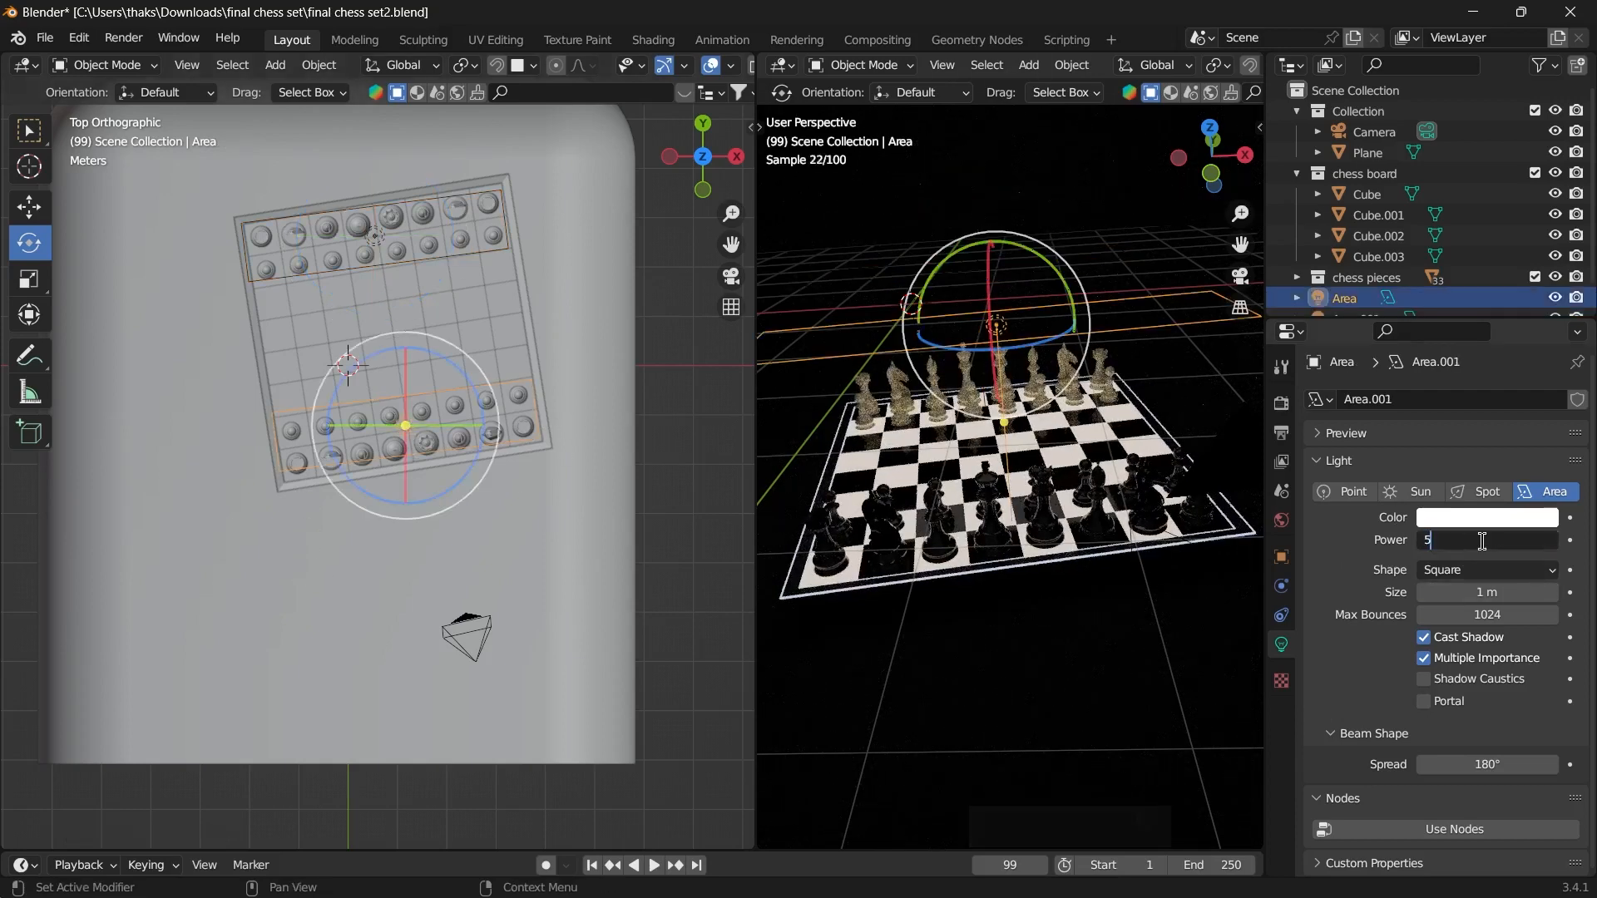
key("Return")
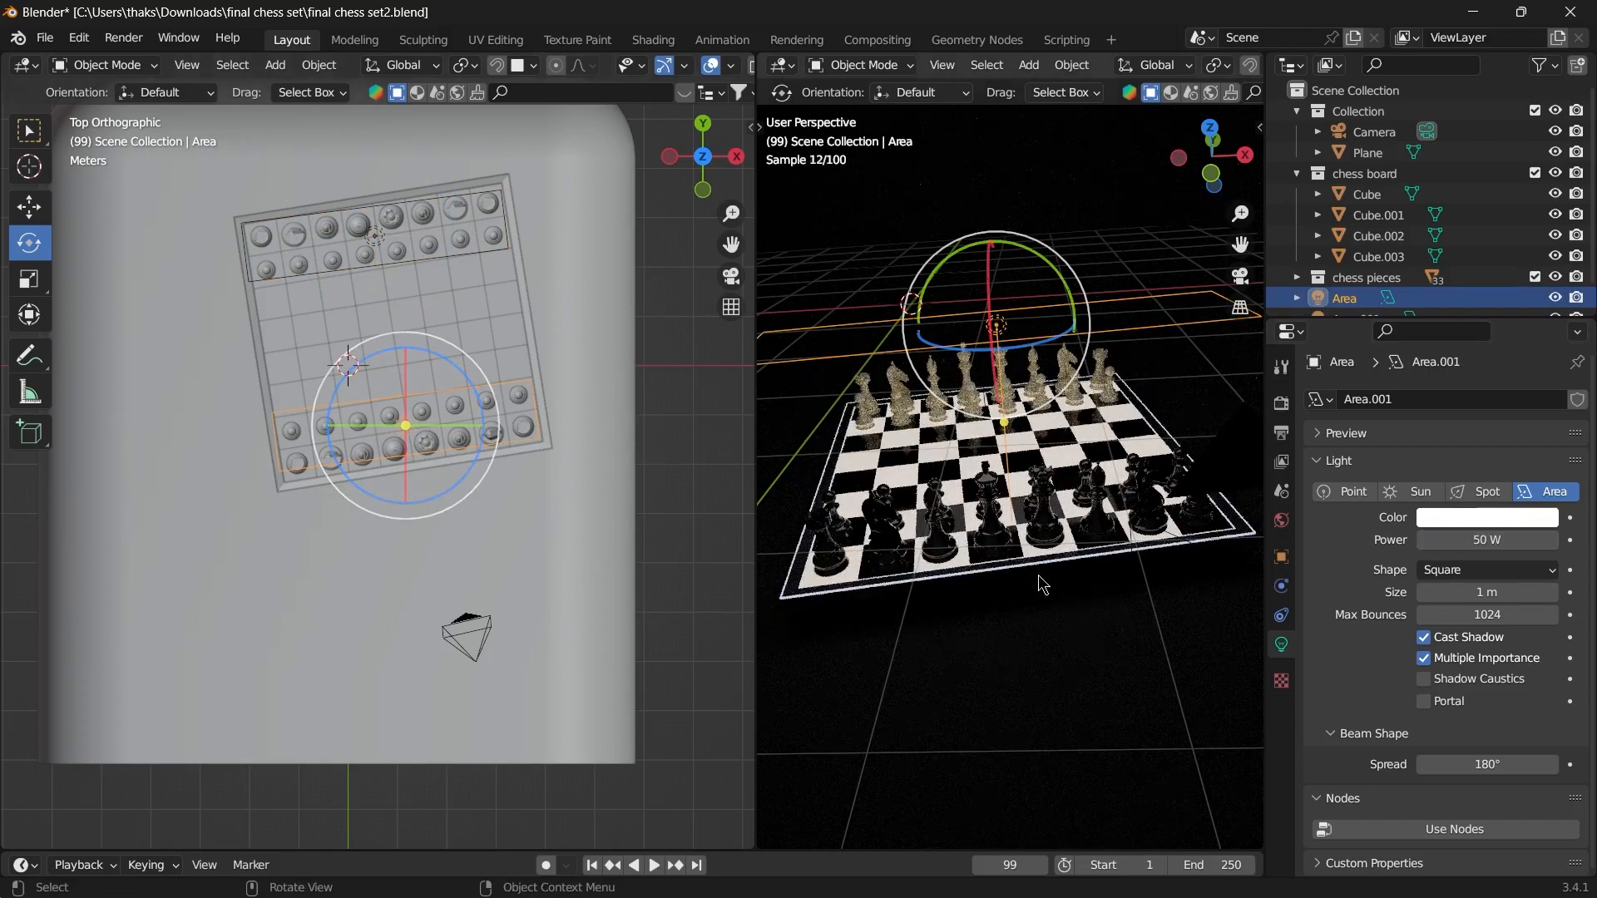
- Show the rendered preview through the camera and set the area light over the far rows of pieces to 50 W
scroll(1038, 575, "down", 1)
scroll(1038, 575, "down", 1)
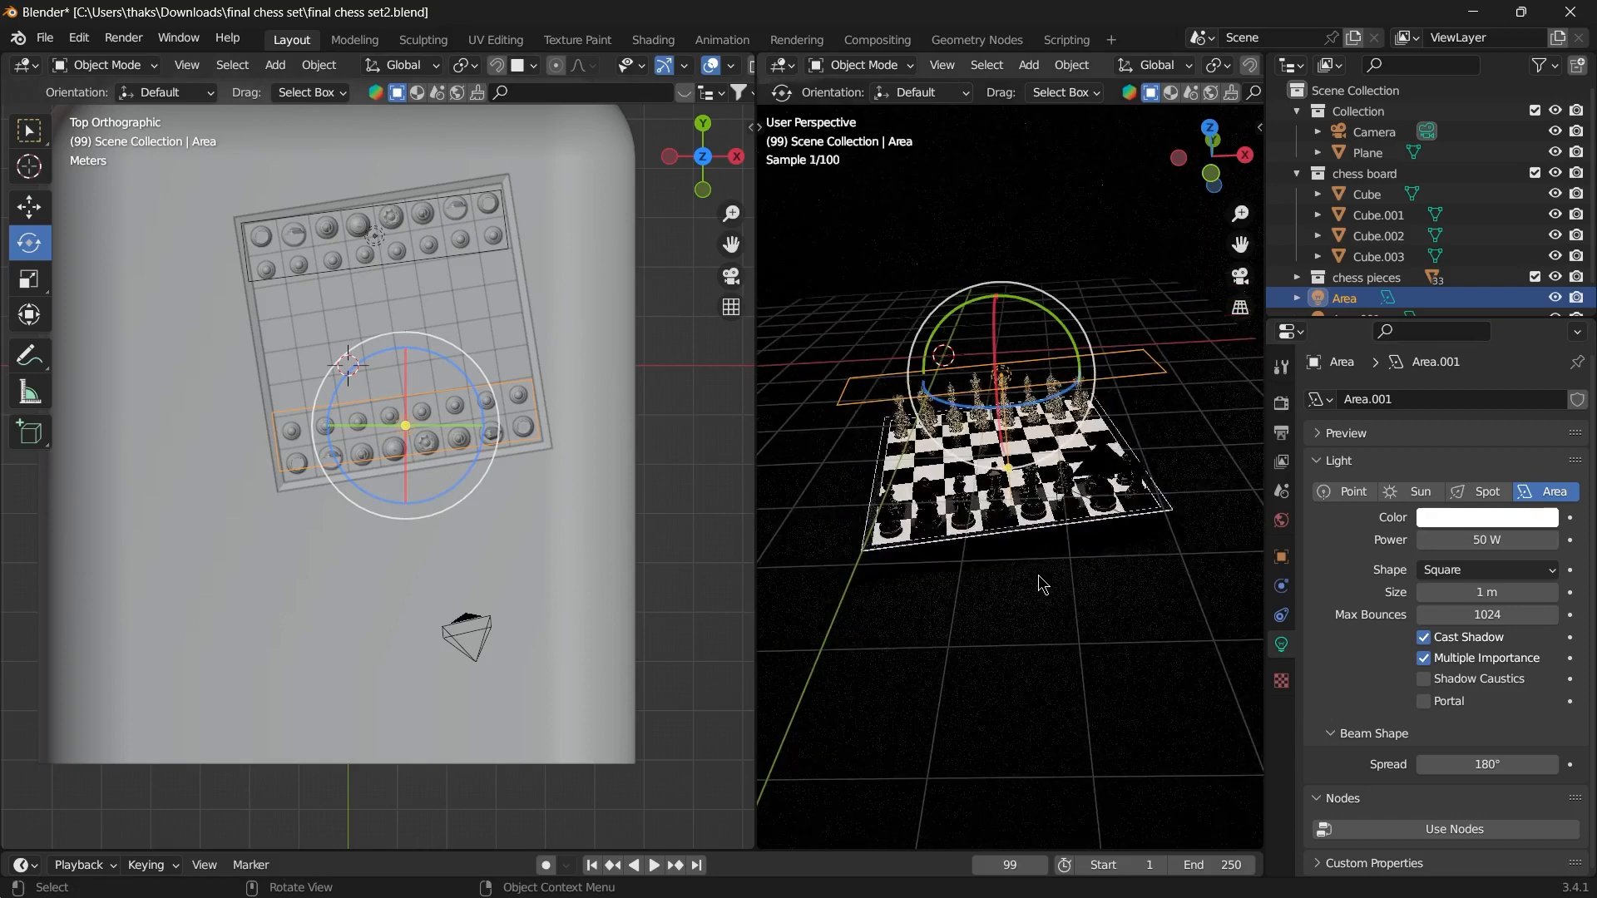
key("KP_0")
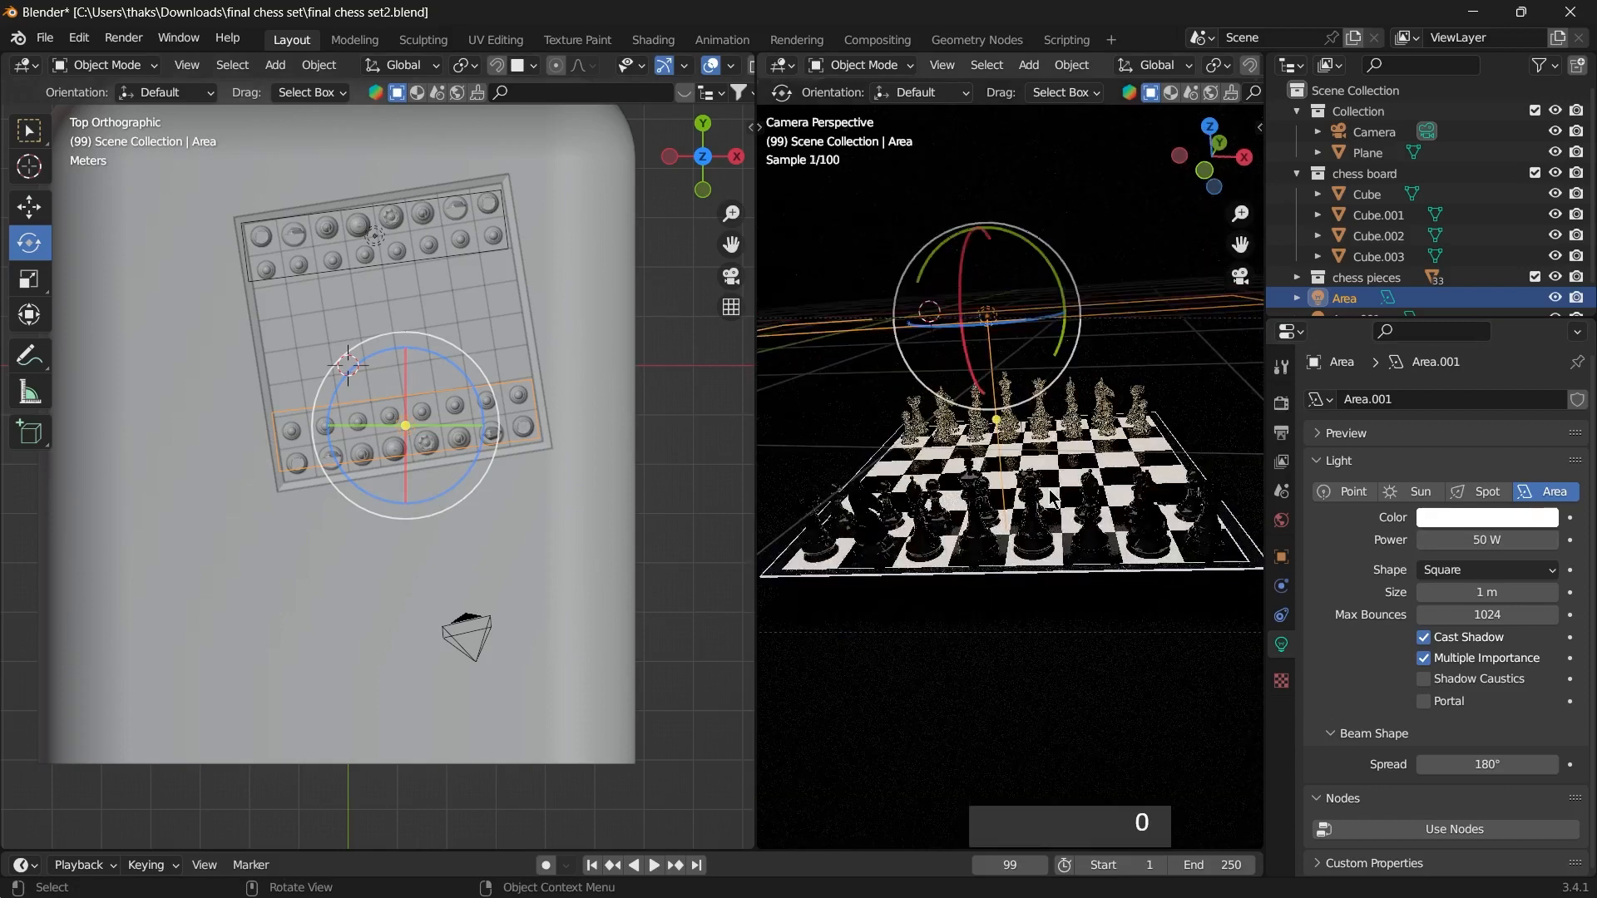
scroll(1061, 504, "down", 2)
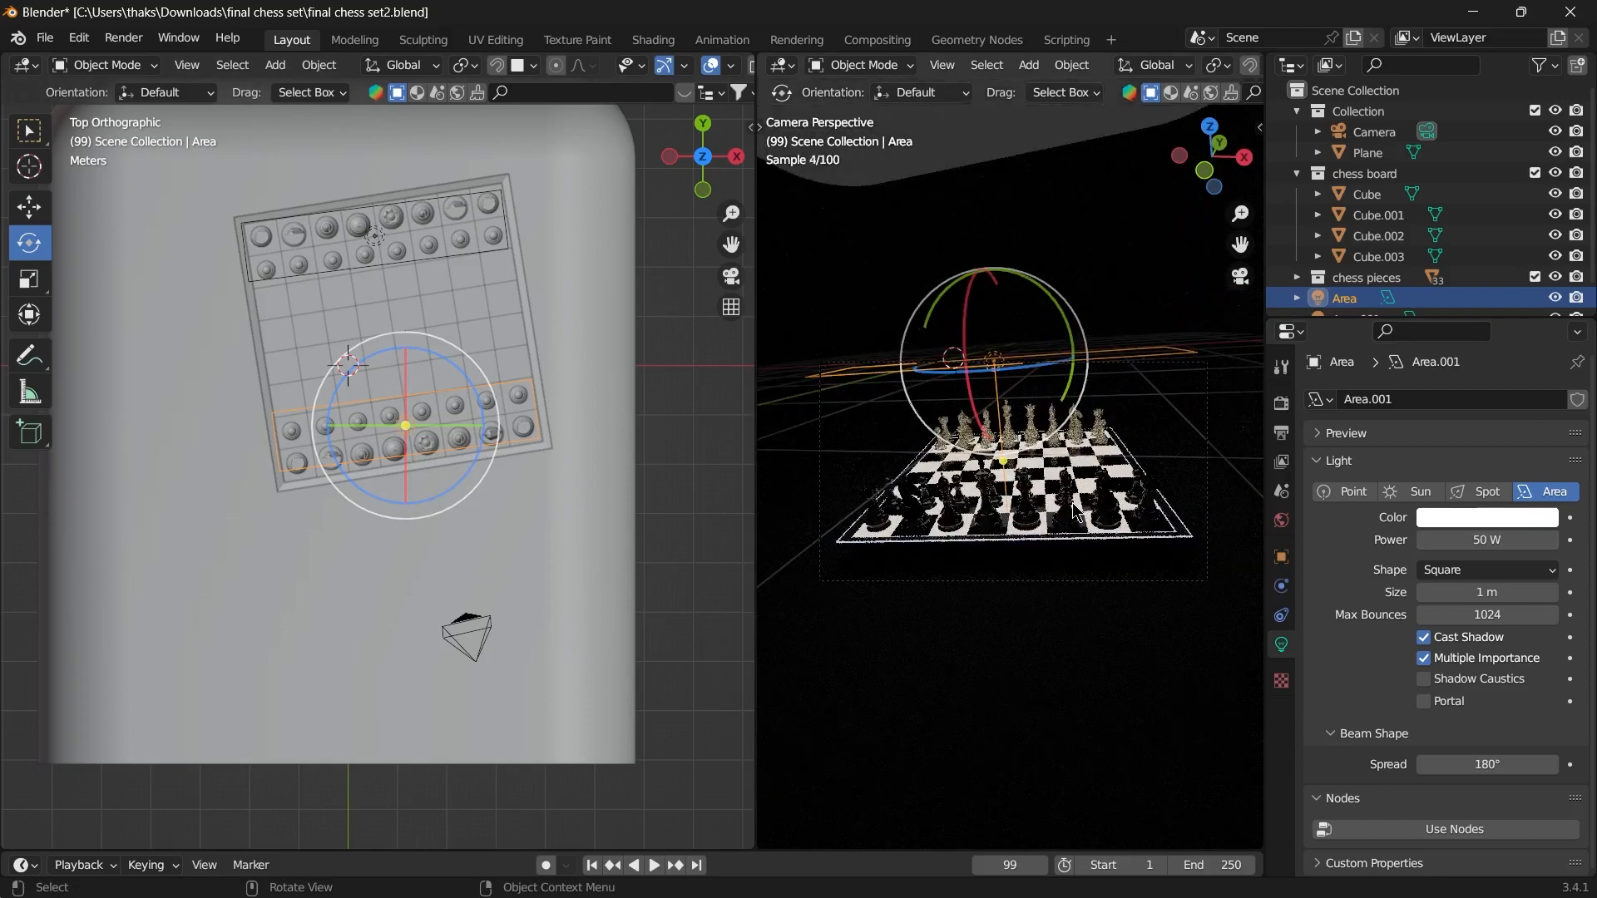
key("alt+a")
scroll(1073, 511, "up", 2)
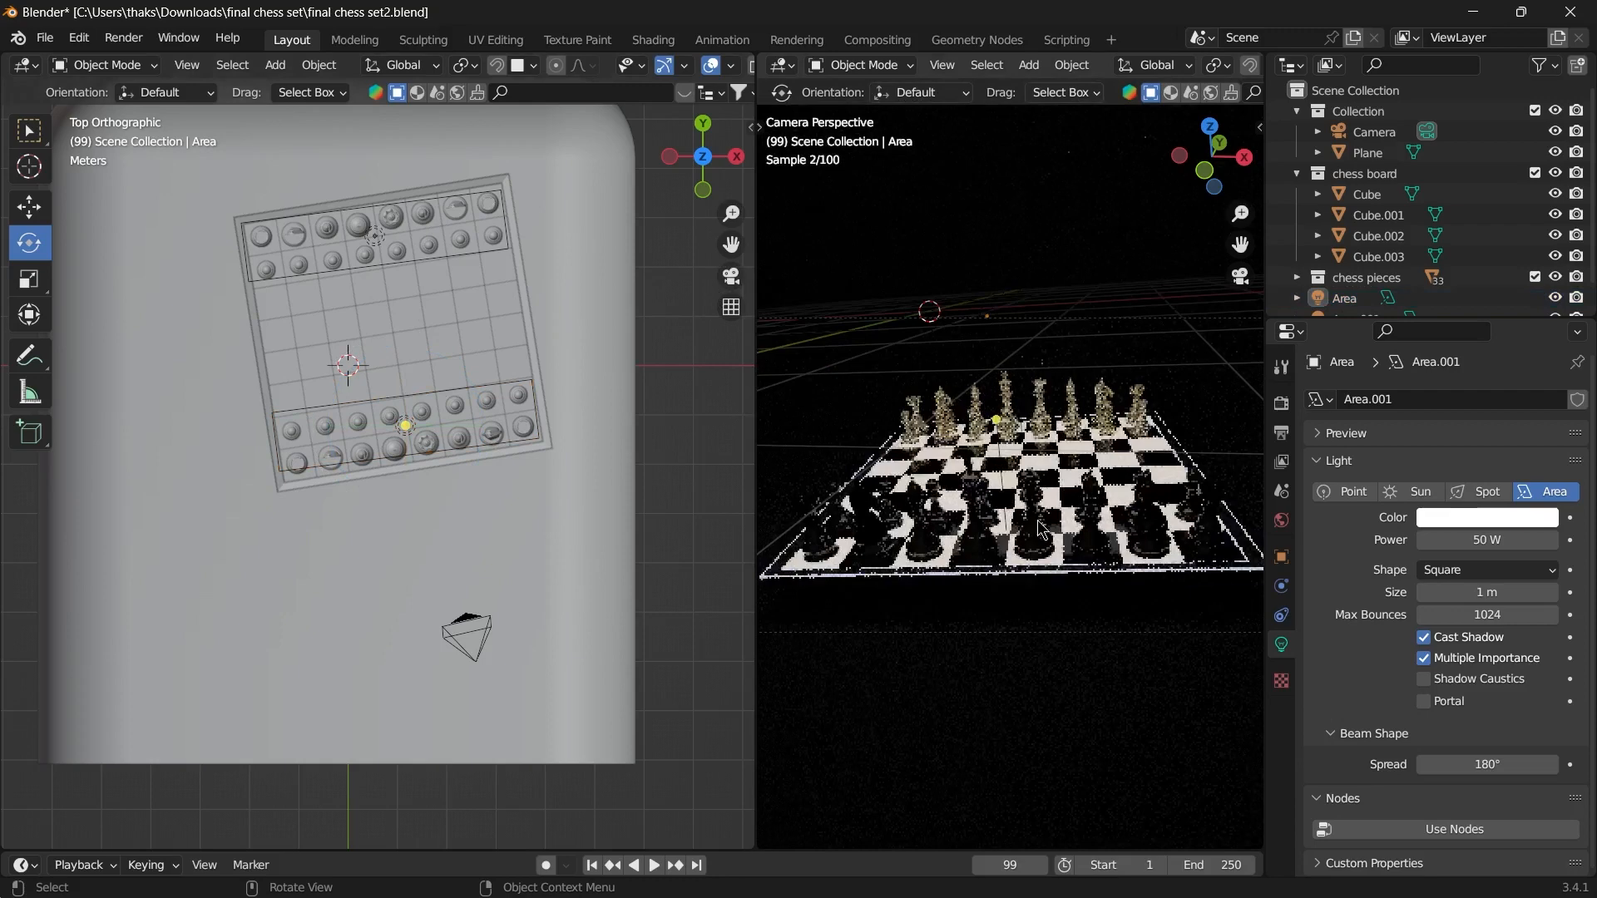
left_click(376, 241)
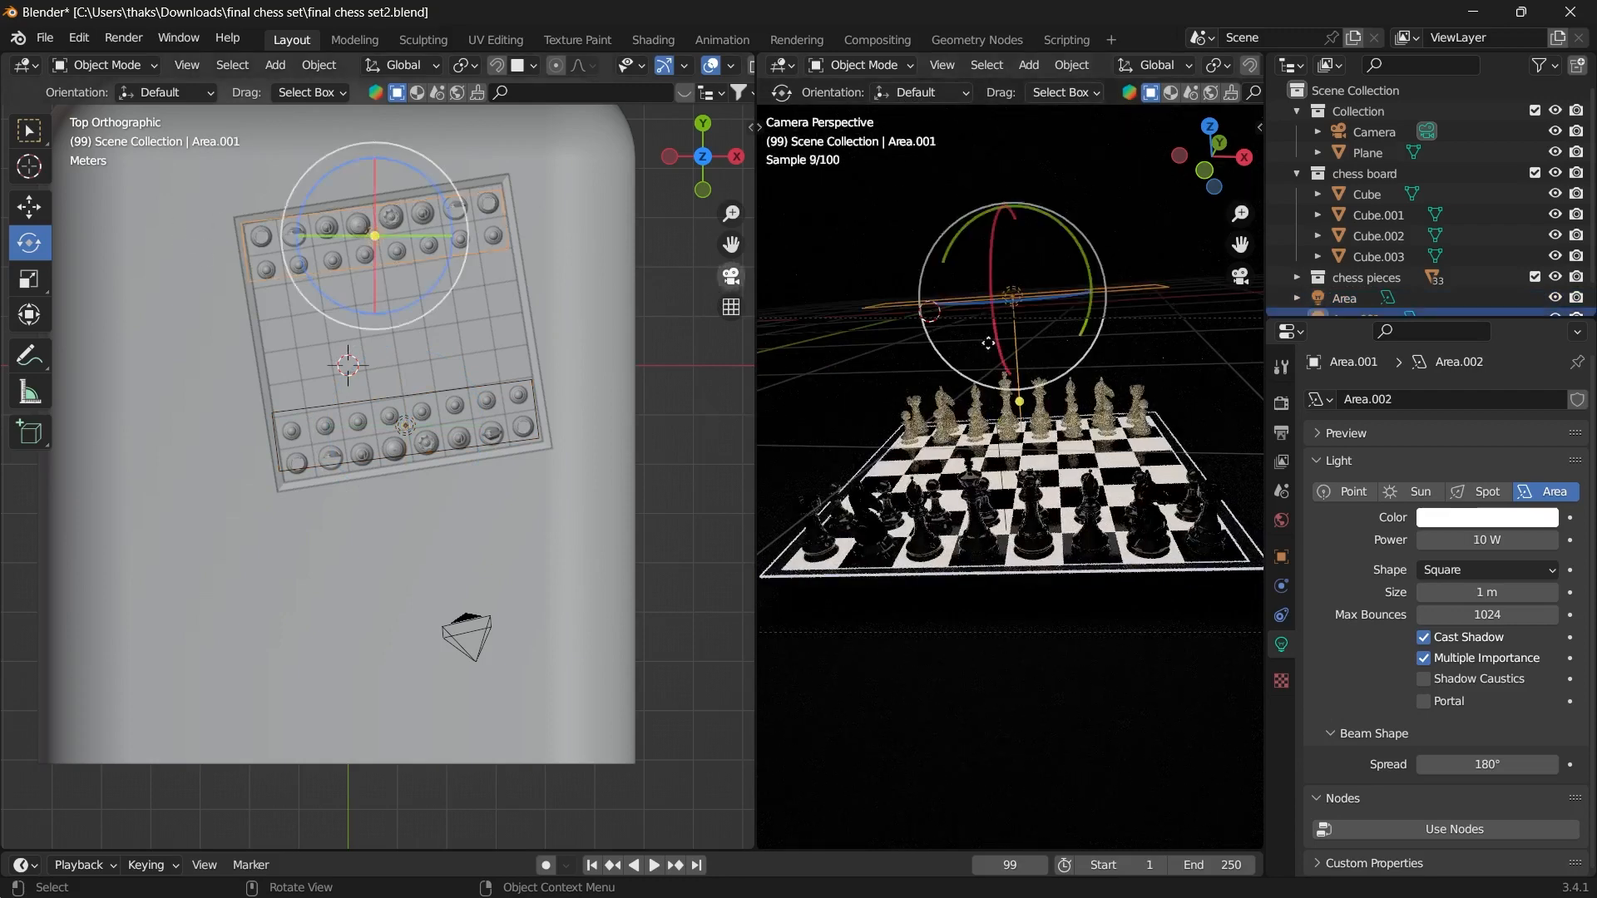
left_click(1491, 542)
type("50")
key("Return")
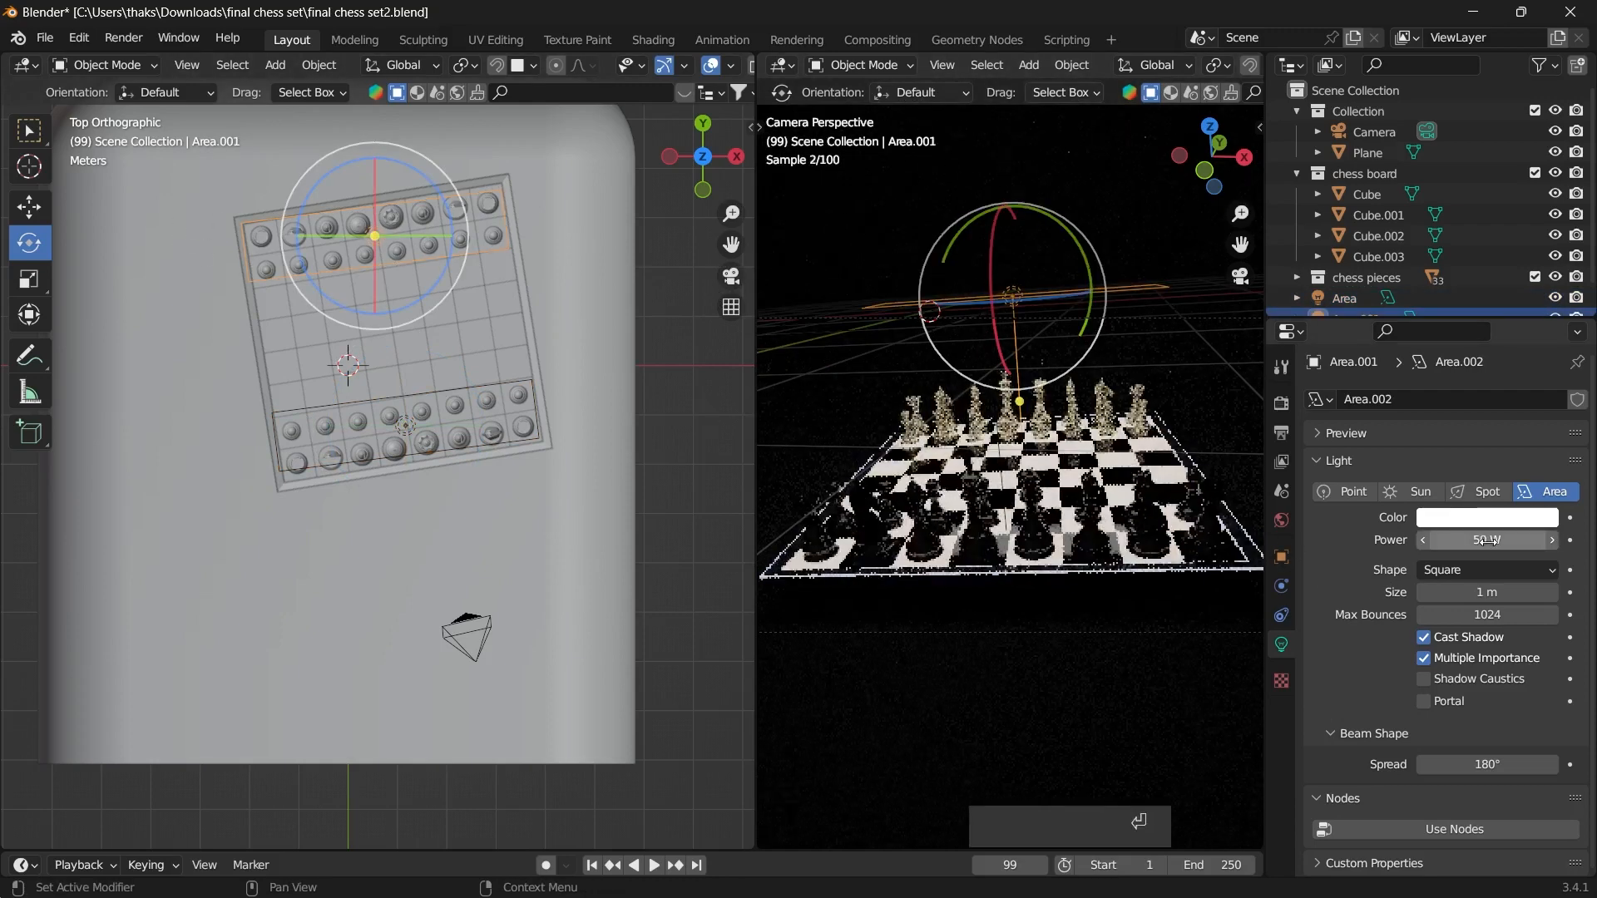
- Duplicate the camera-side area light and place the copy off the board's front edge, near the camera
left_click(405, 428)
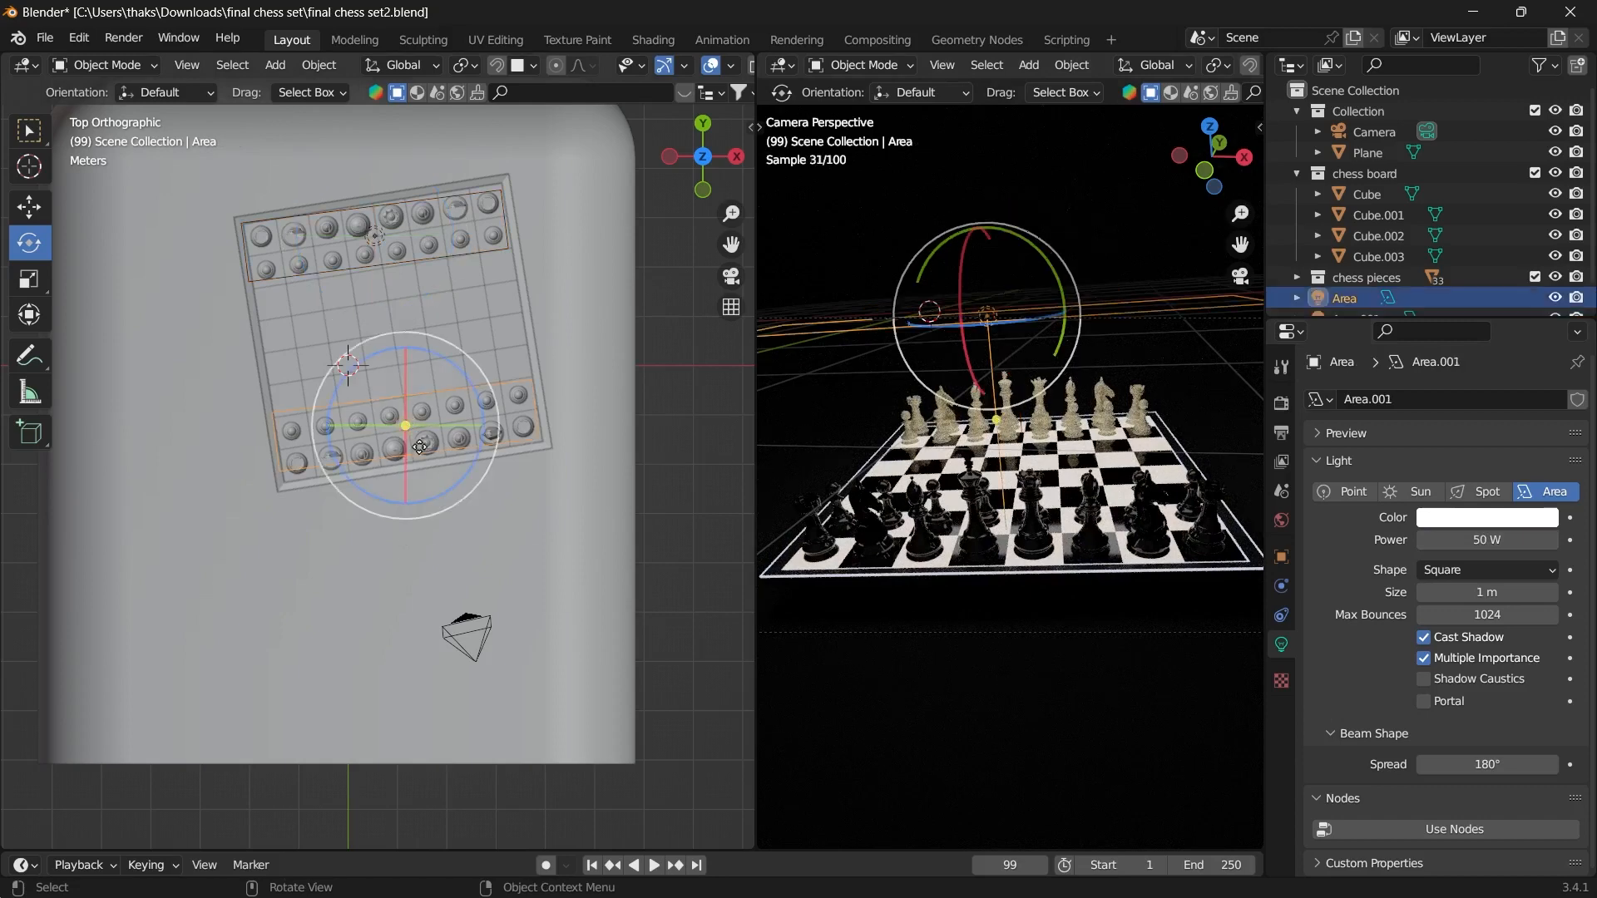
key("shift+d")
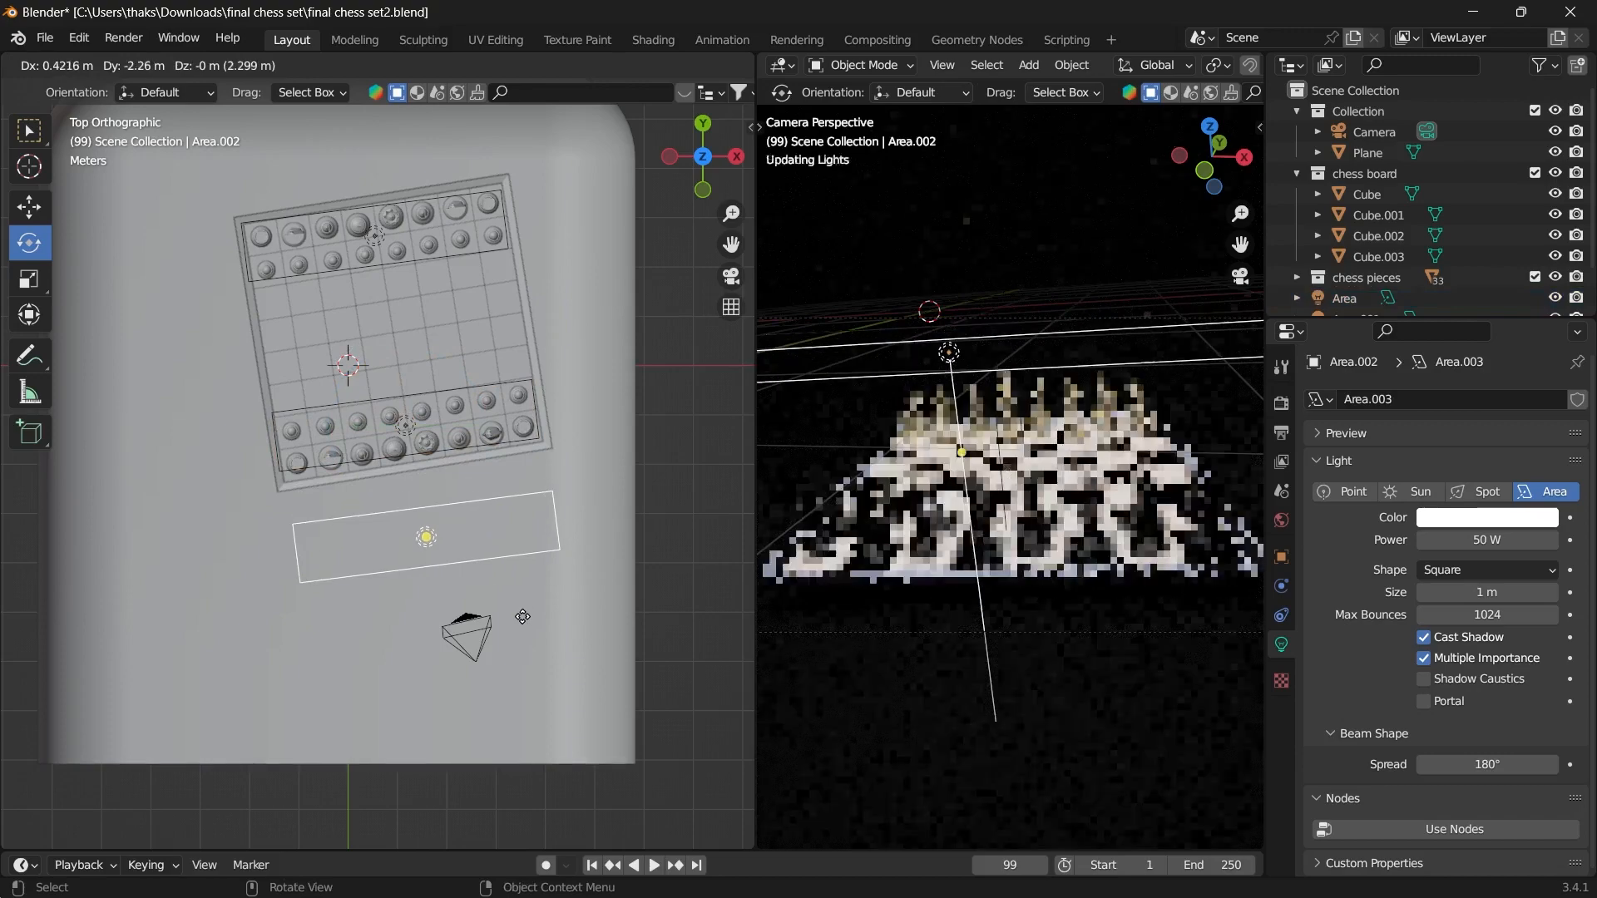
left_click(470, 636)
- Tilt the front area light toward the chess board and set its power to 75 W
middle_click_drag(470, 637, 560, 549)
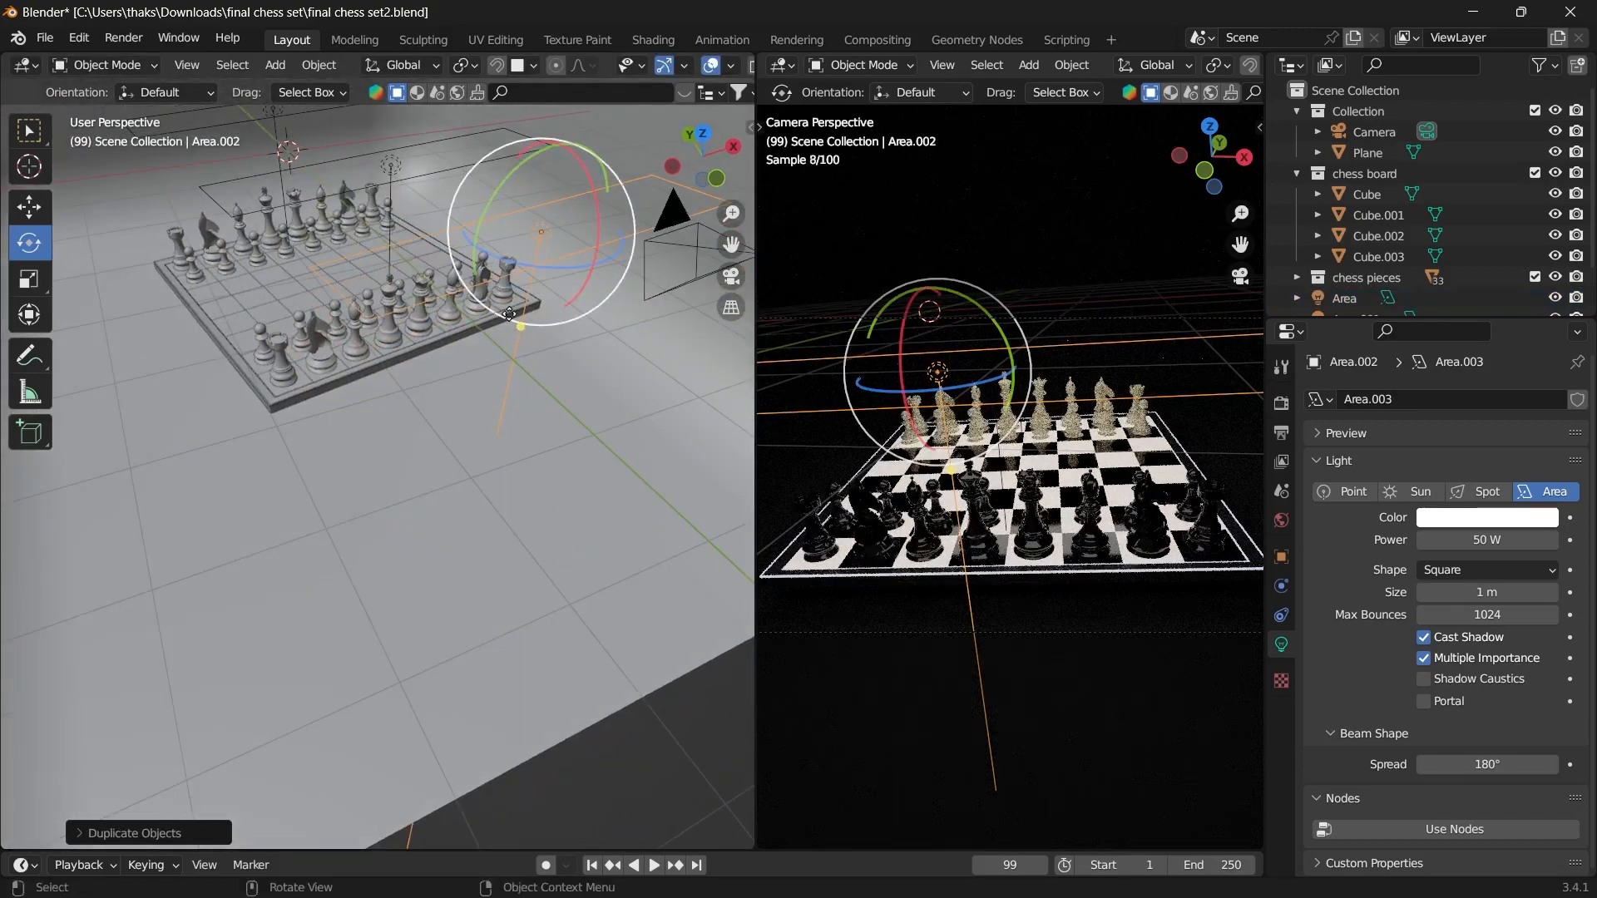
middle_click_drag(573, 402, 566, 304)
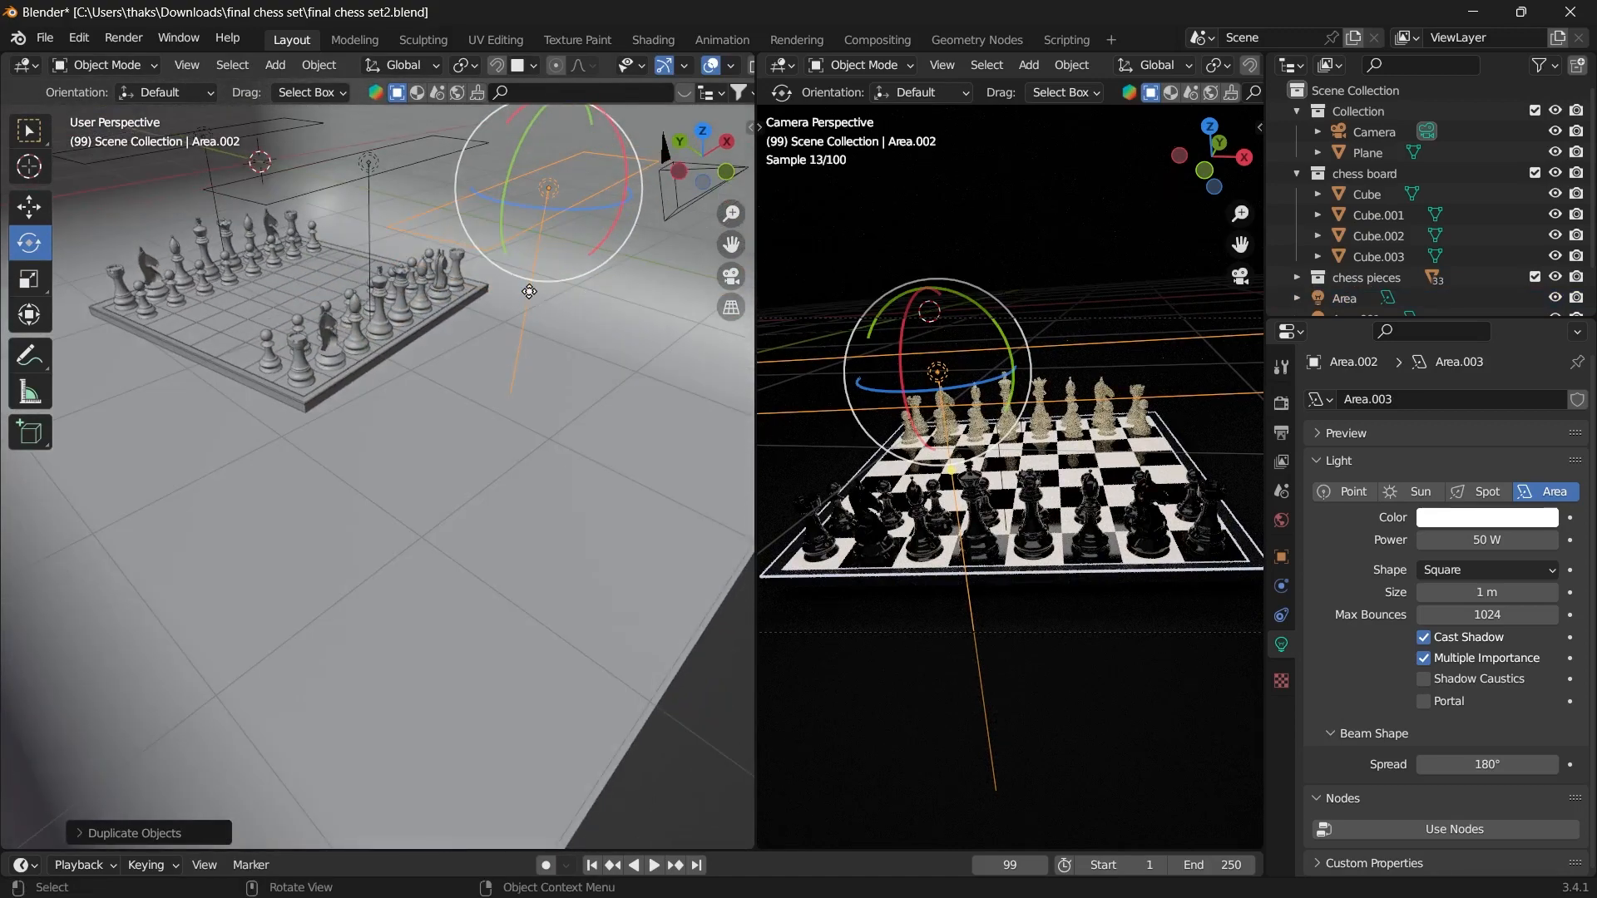
left_click_drag(530, 291, 388, 319)
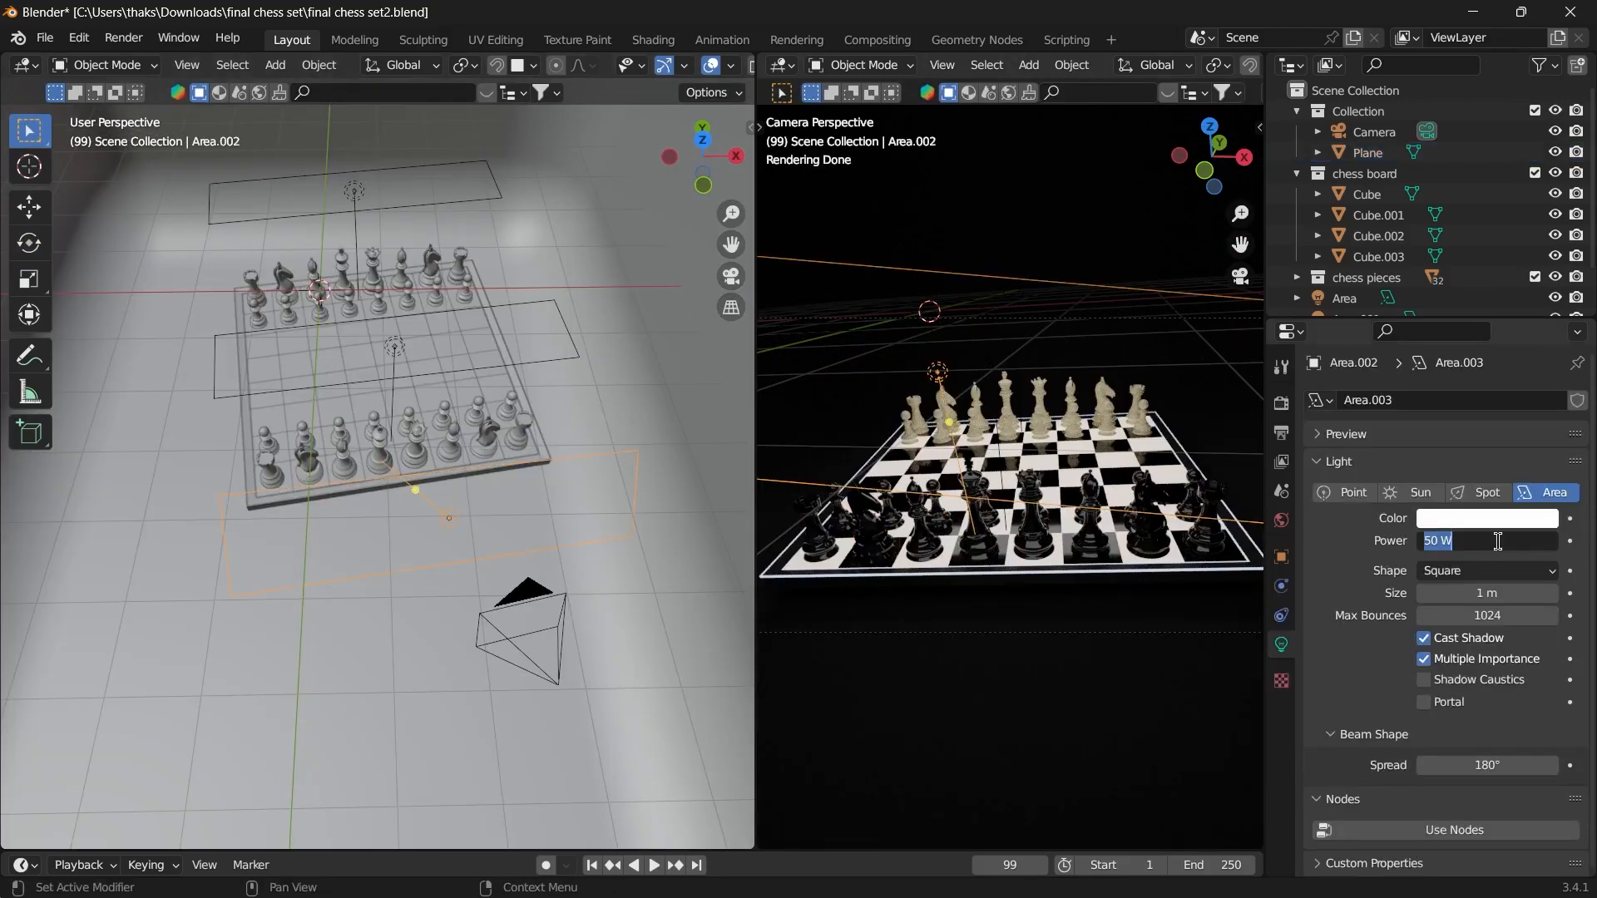
type("75")
key("Return")
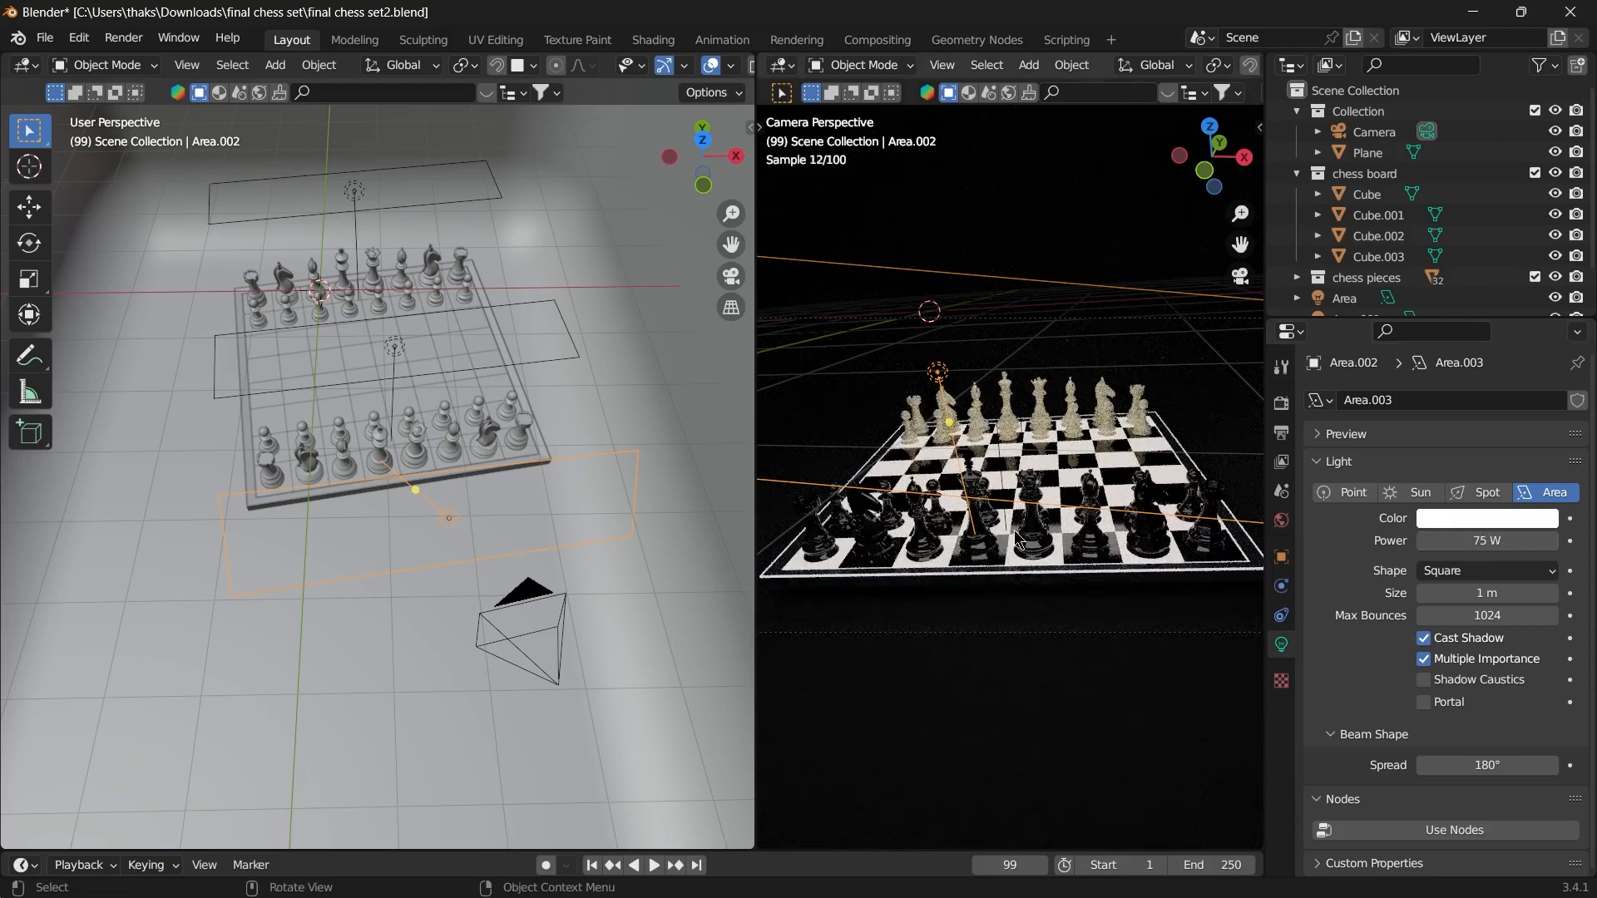
scroll(1020, 541, "down", 1)
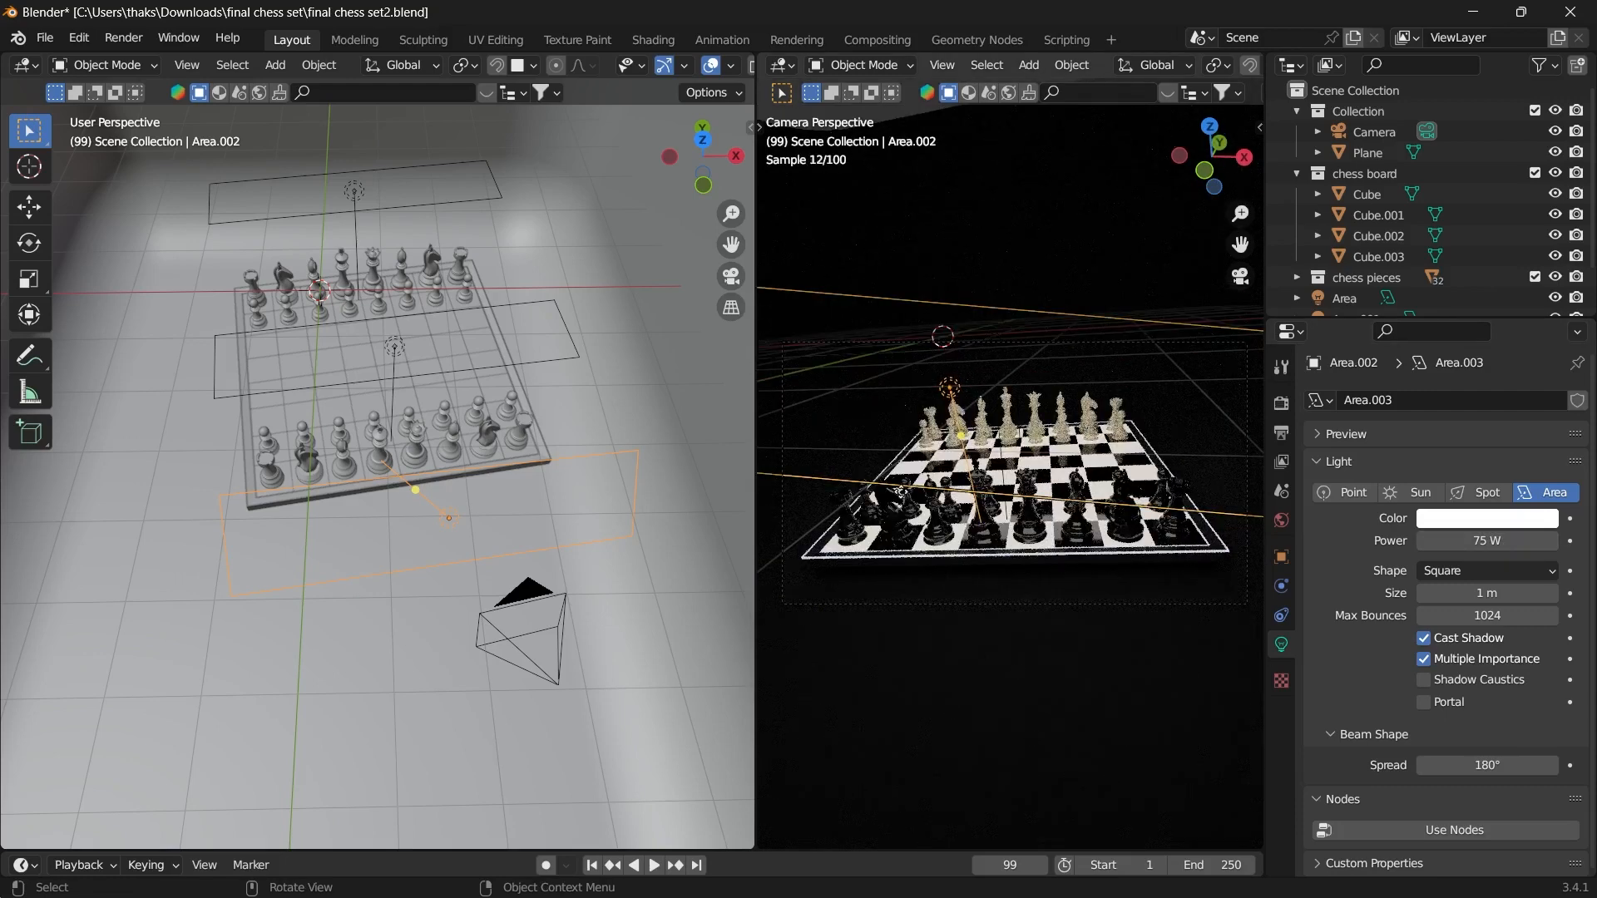
- Review the render sampling settings and the output resolution, frame range and file format
left_click(1279, 405)
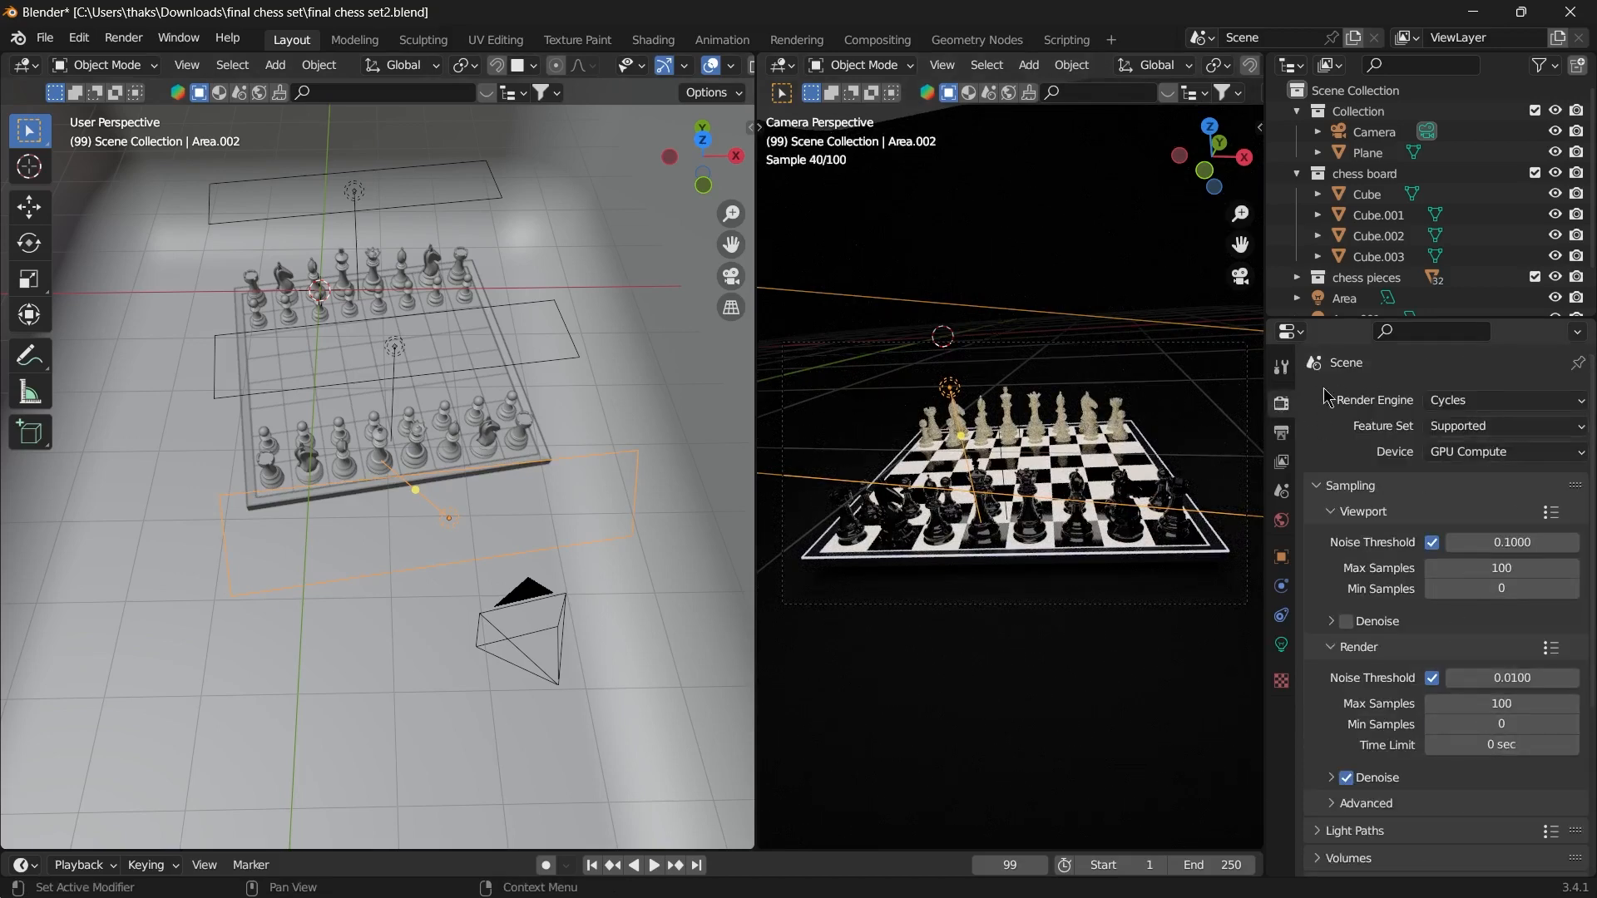
left_click(1282, 433)
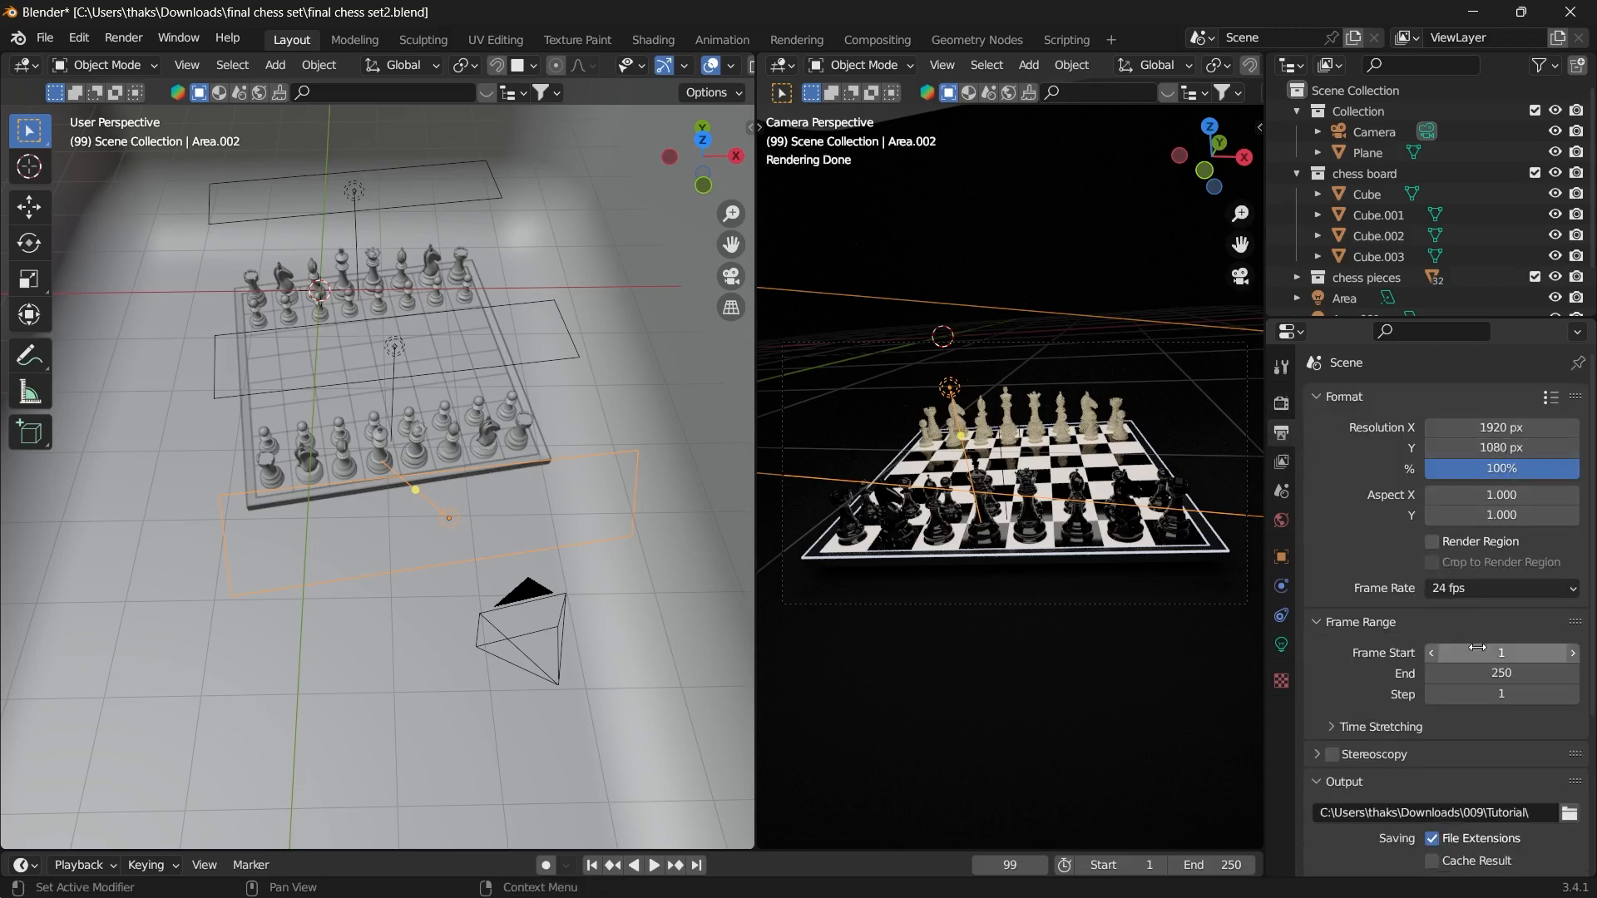
scroll(1476, 652, "down", 5)
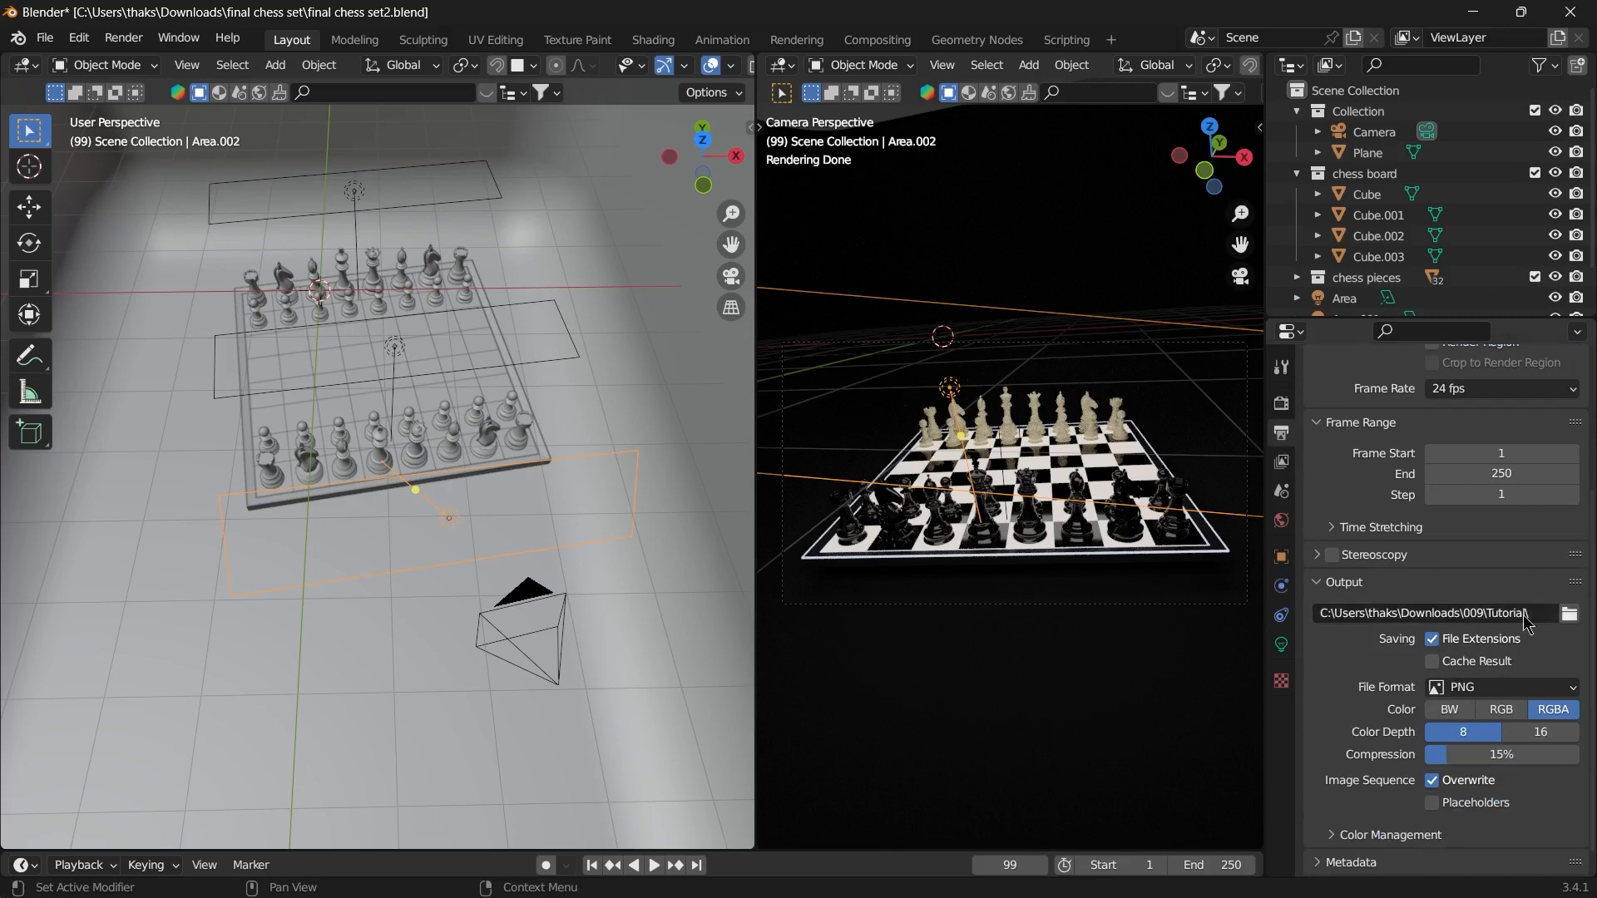
scroll(1502, 641, "up", 5)
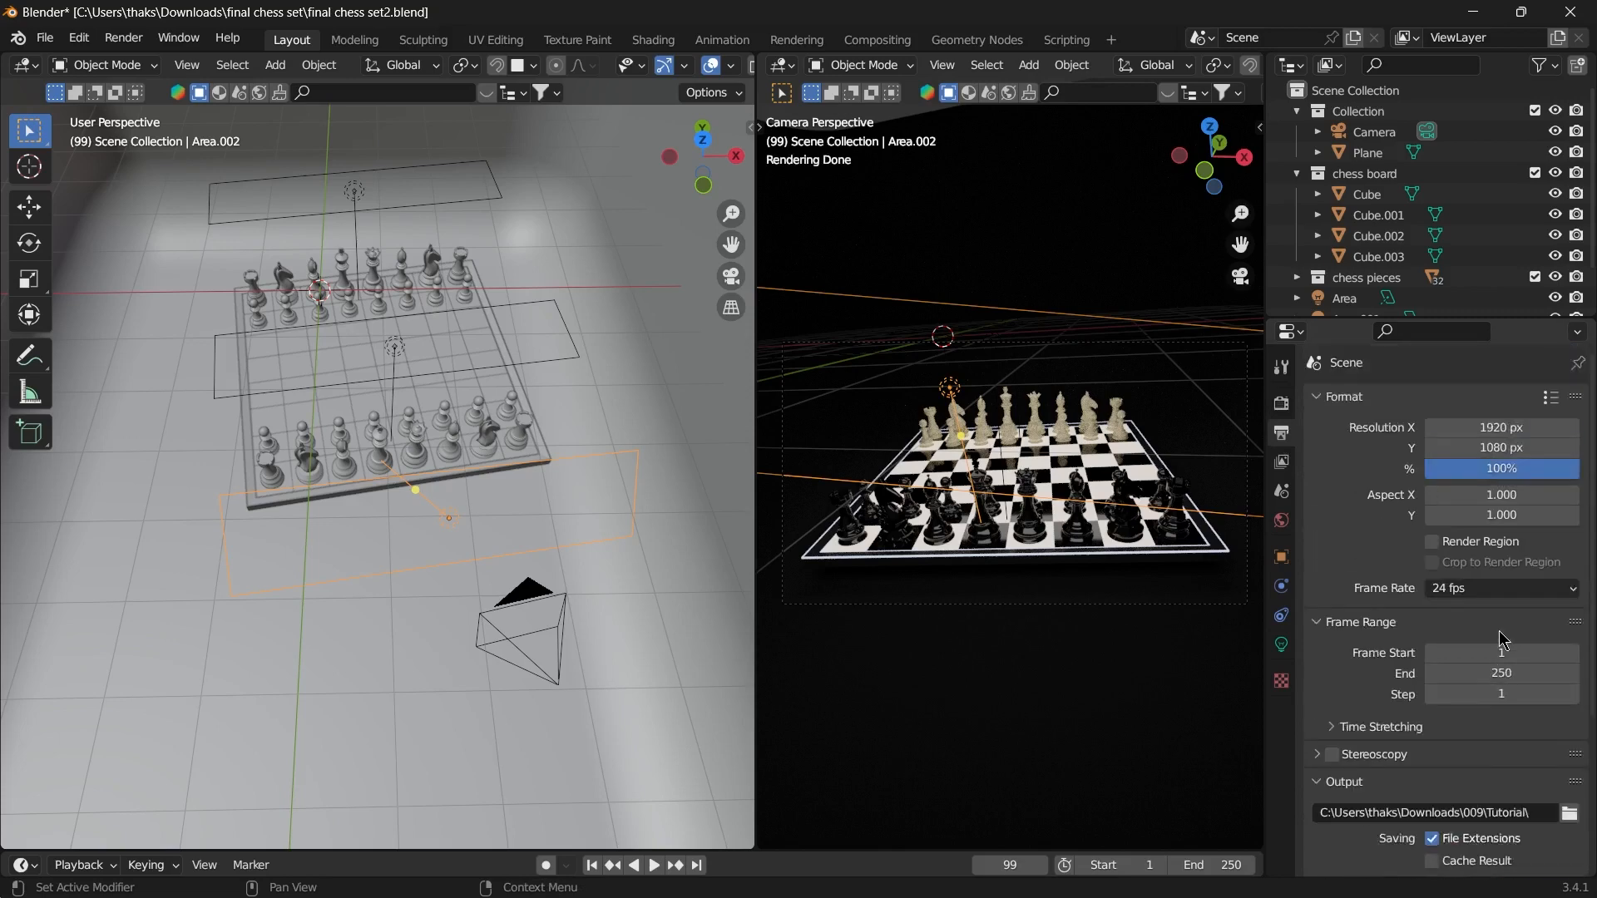
- Switch the camera viewport to solid shading and render the scene as a still image
left_click(123, 39)
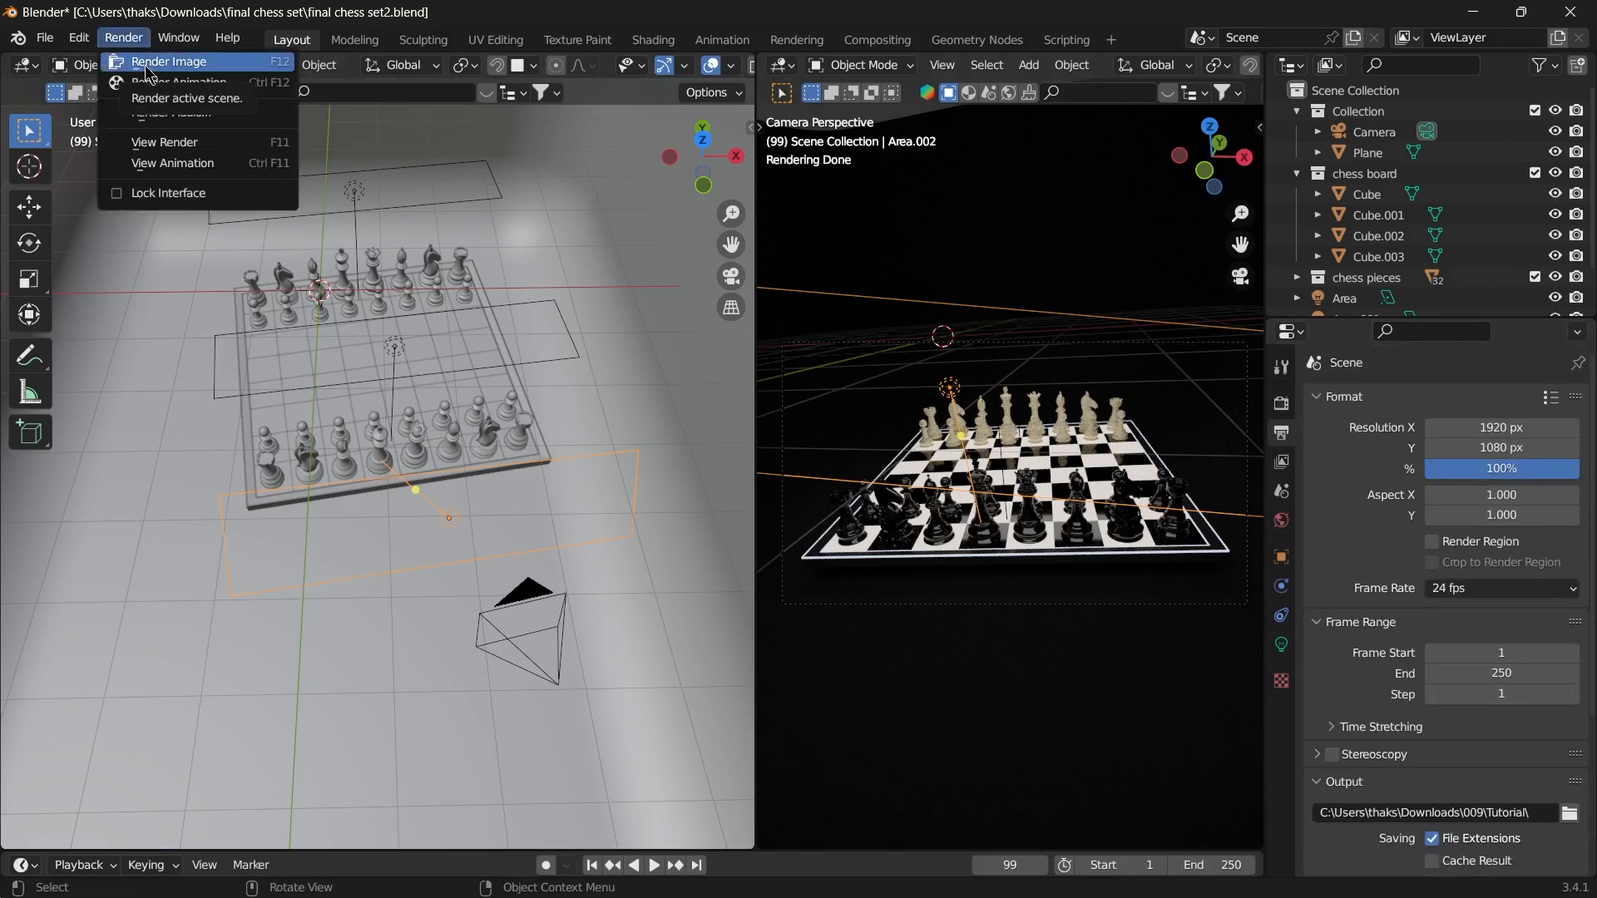
key("z")
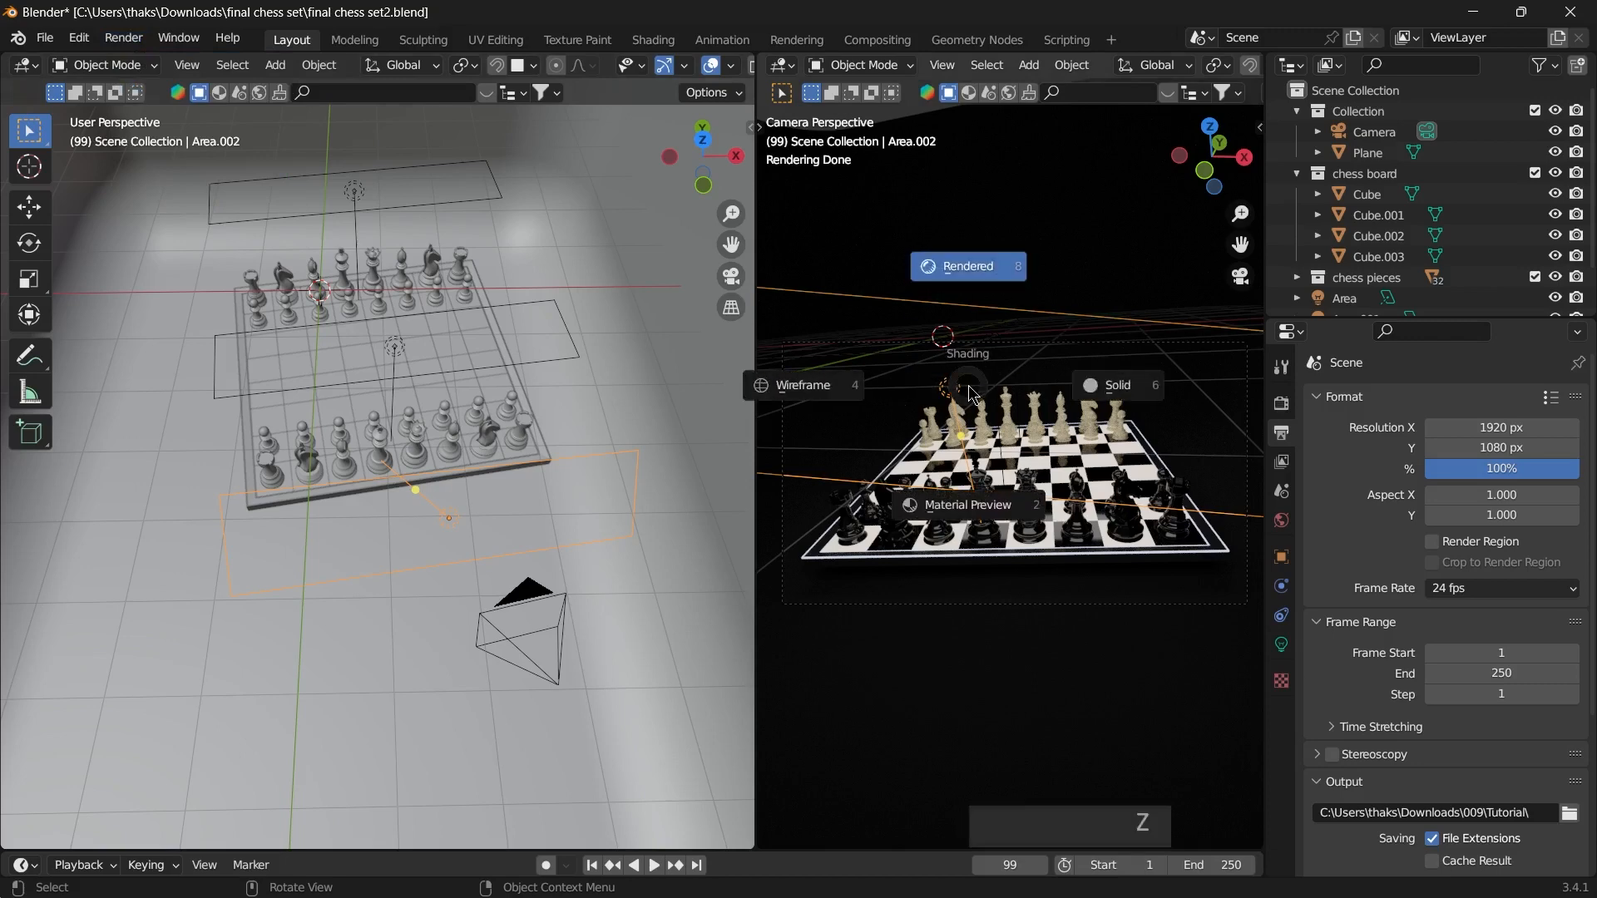
left_click(1104, 399)
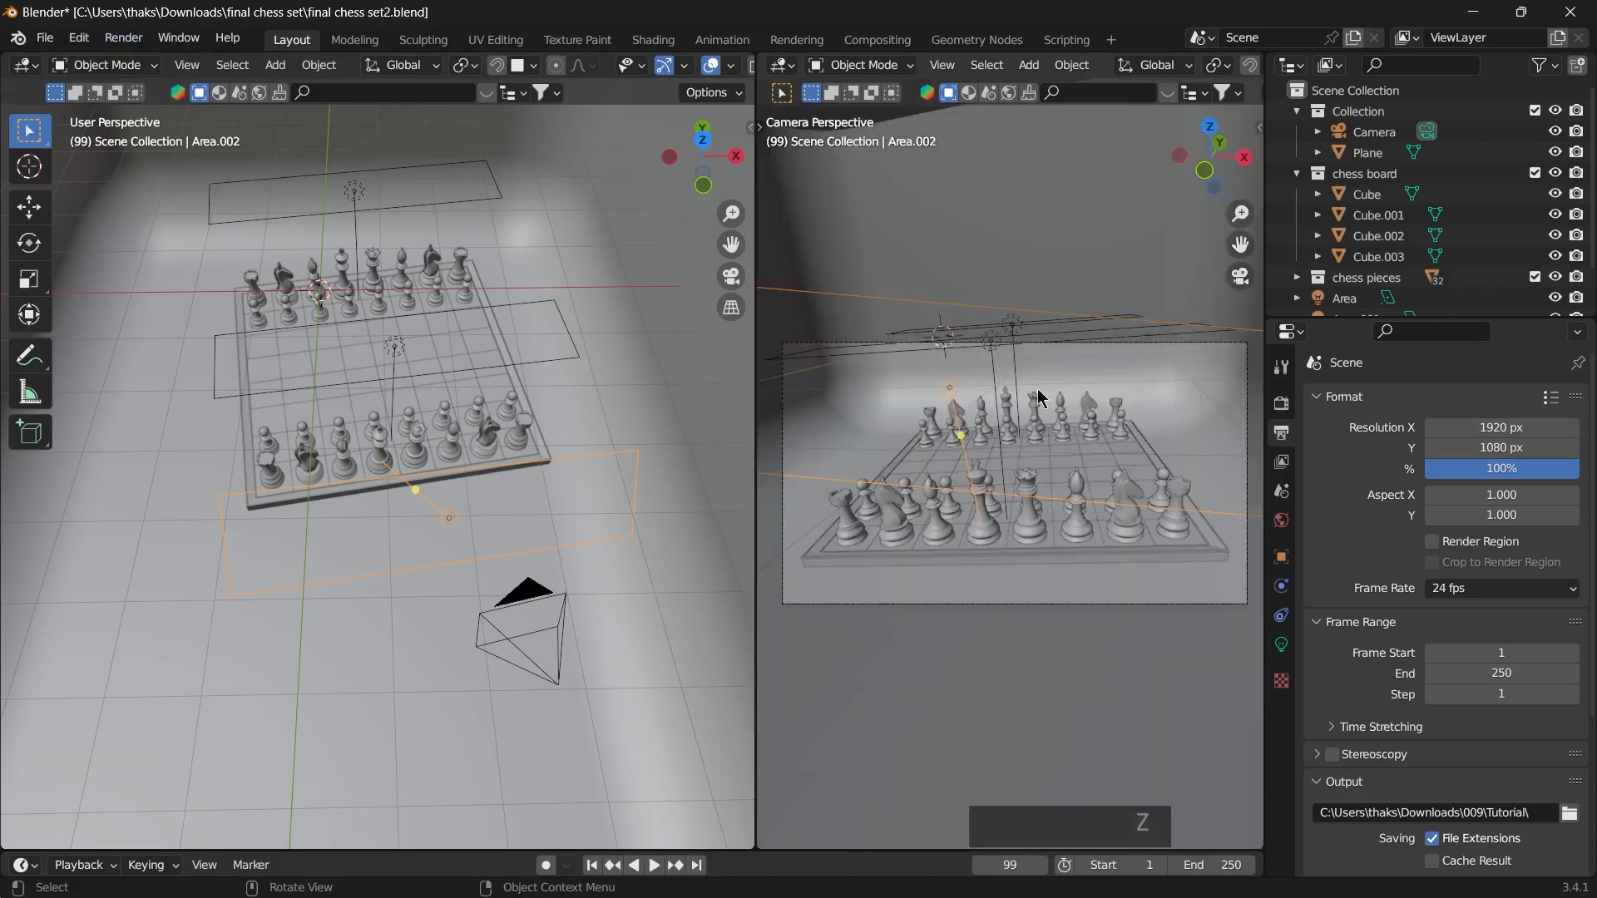
left_click(115, 39)
left_click(141, 58)
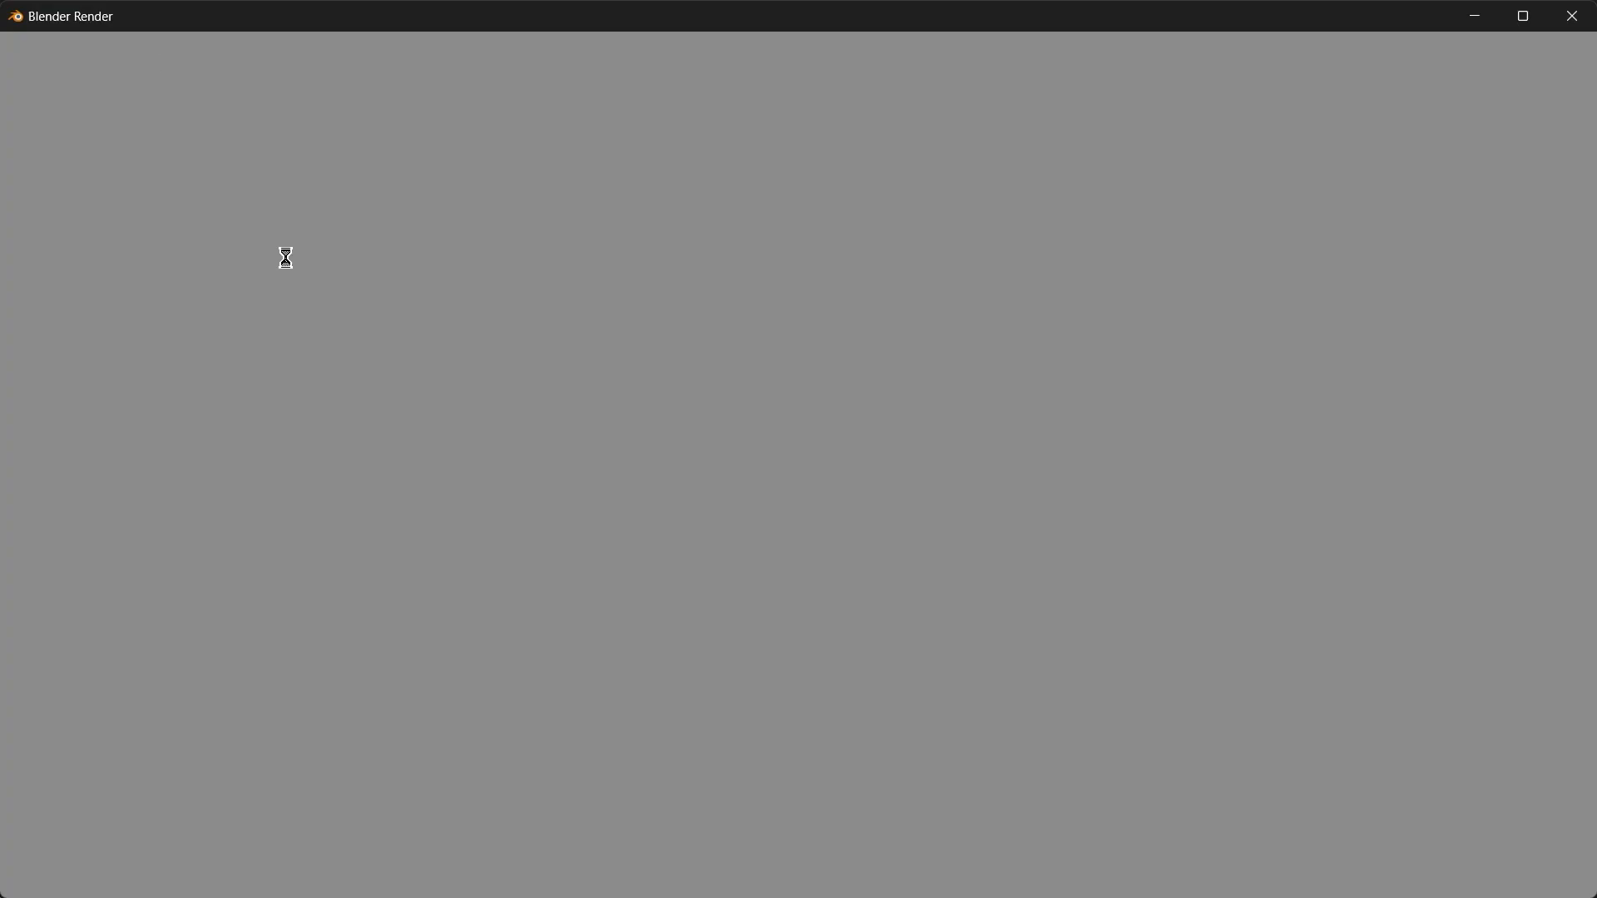